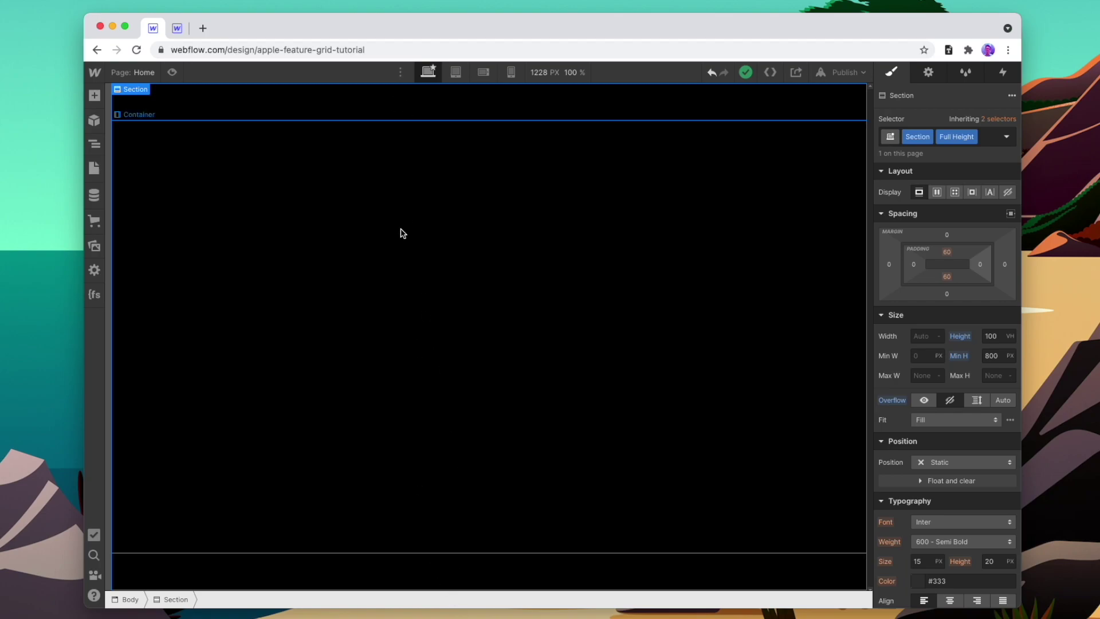
Step: Select the 1400 px Container inside the black page's Section
{"action": "left_click", "coordinate": [416, 198]}
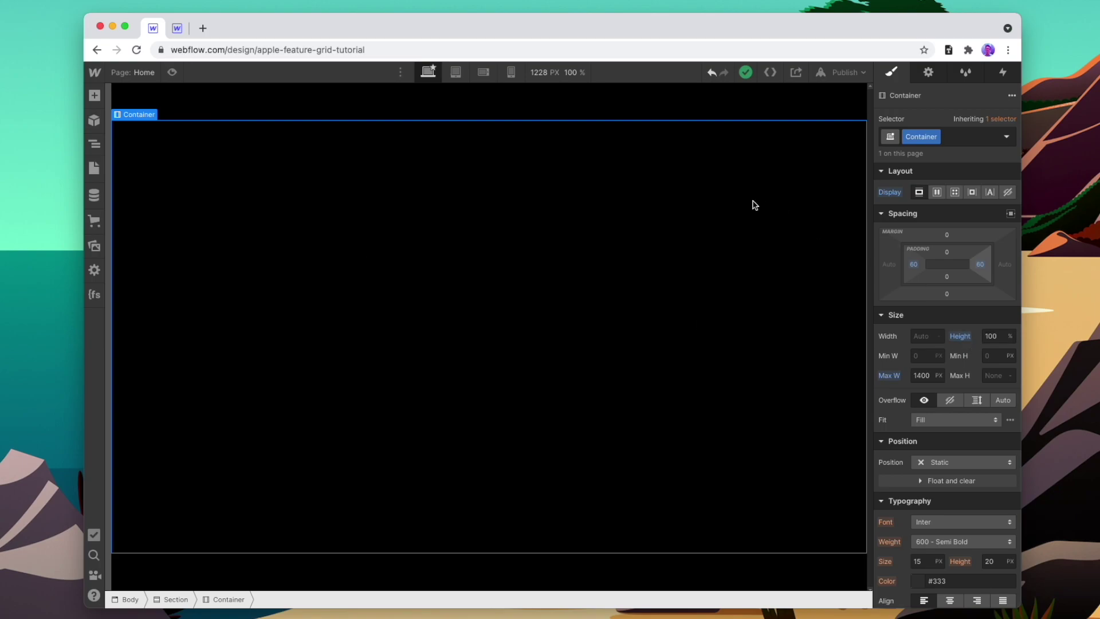
Step: Place a Grid inside the Container and set its height to 100%
{"action": "left_click", "coordinate": [95, 96]}
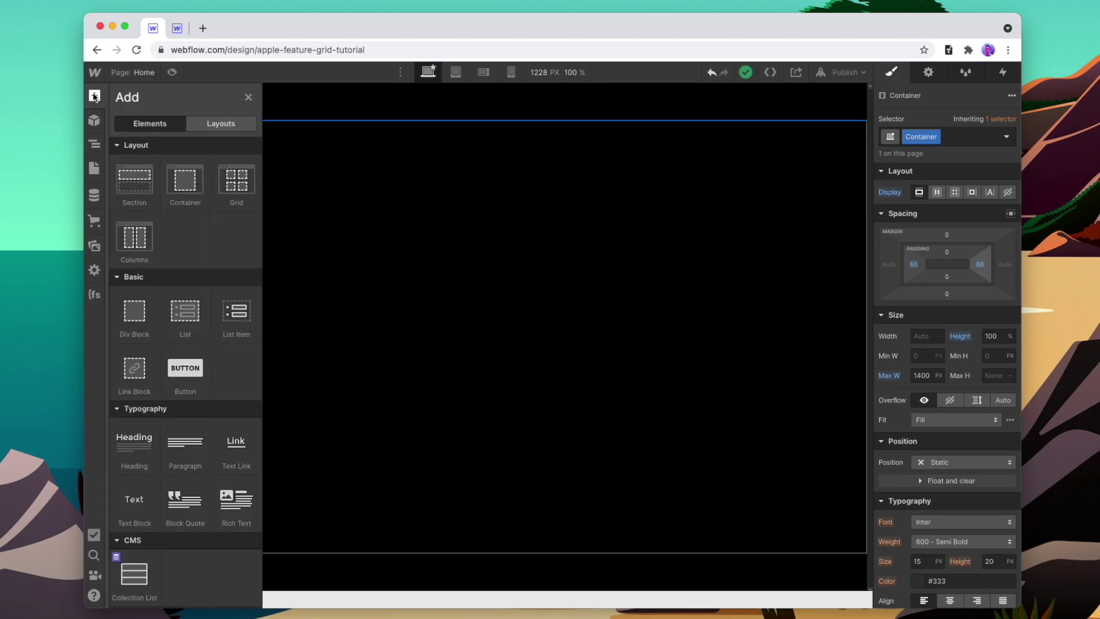
{"action": "left_click_drag", "start_coordinate": [236, 180], "coordinate": [534, 238]}
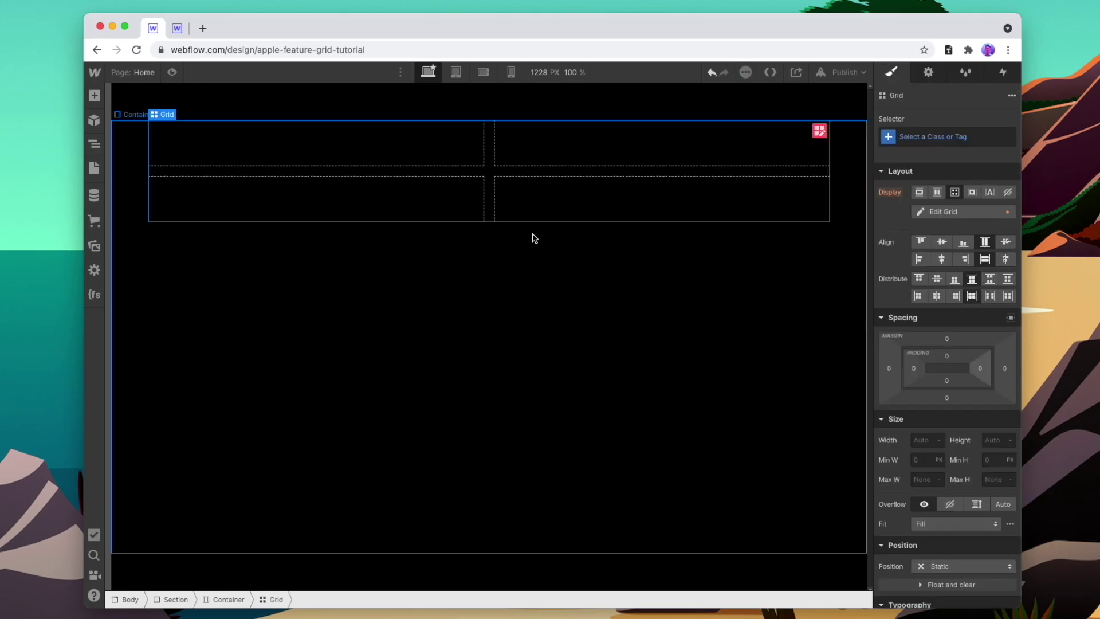
{"action": "left_click", "coordinate": [986, 439]}
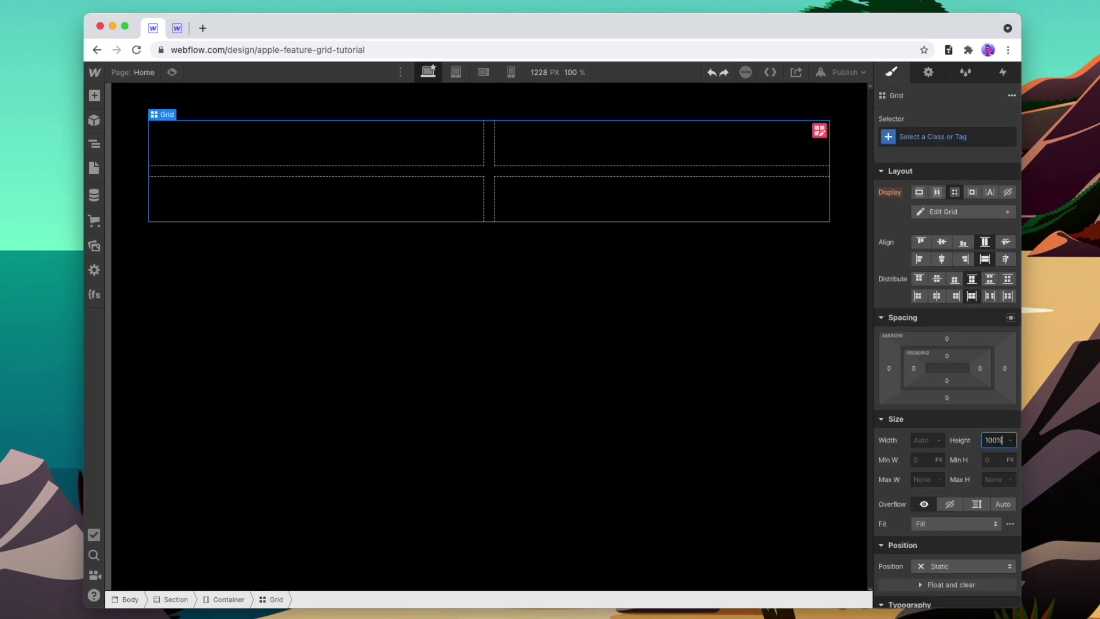
{"action": "key", "text": "Return"}
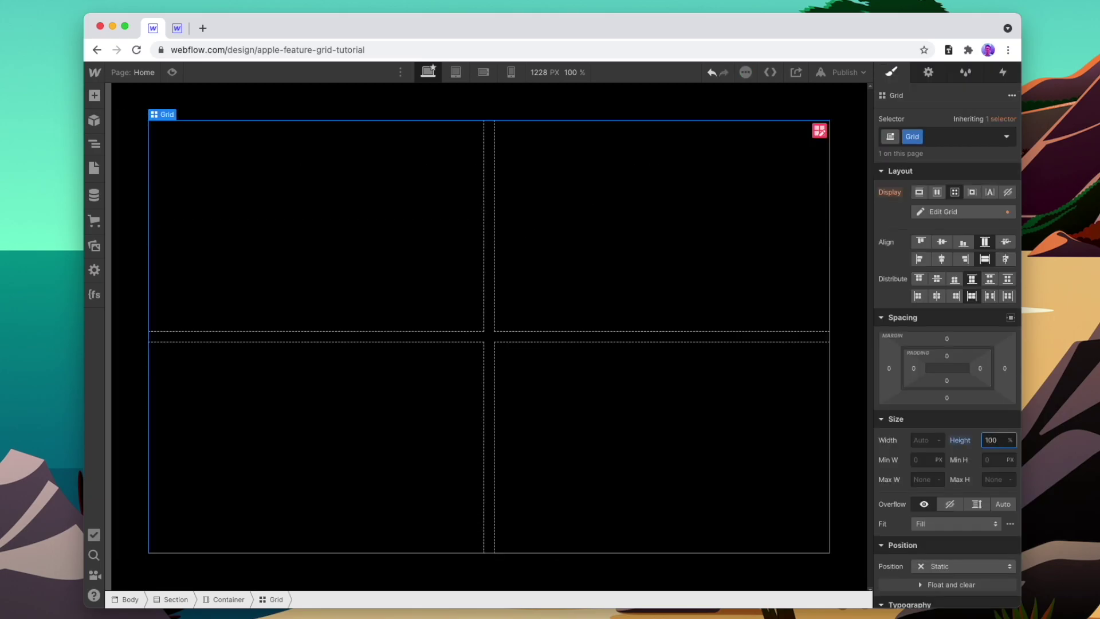
Step: Expand the grid to six columns and four rows
{"action": "left_click", "coordinate": [819, 131]}
{"action": "left_click", "coordinate": [1011, 308]}
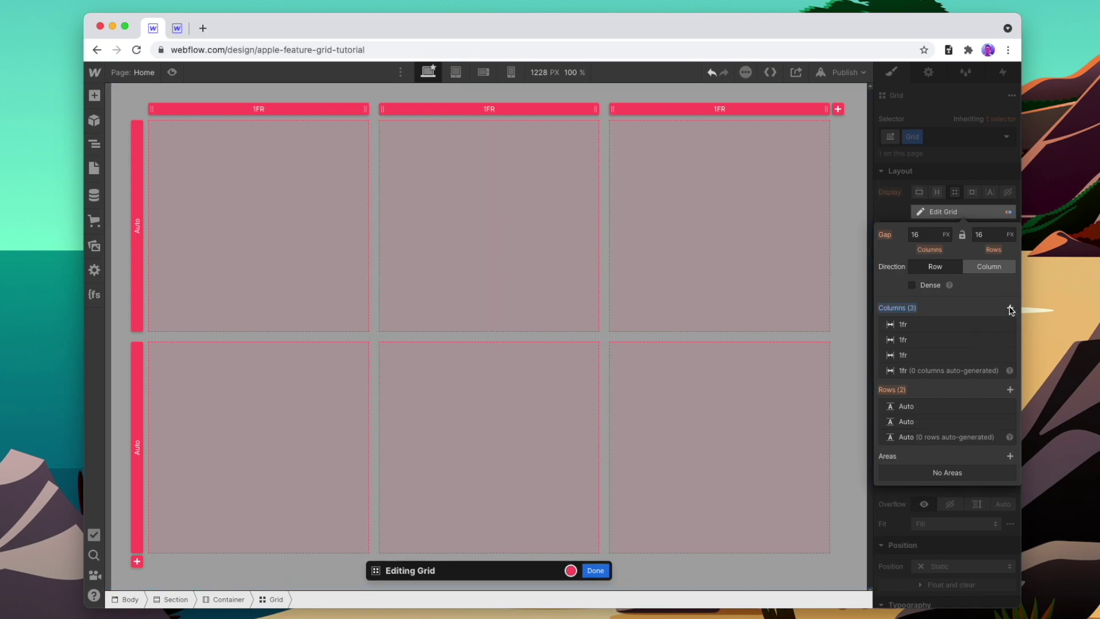
{"action": "left_click", "coordinate": [1010, 308]}
{"action": "left_click", "coordinate": [1010, 308]}
{"action": "left_click", "coordinate": [1011, 309]}
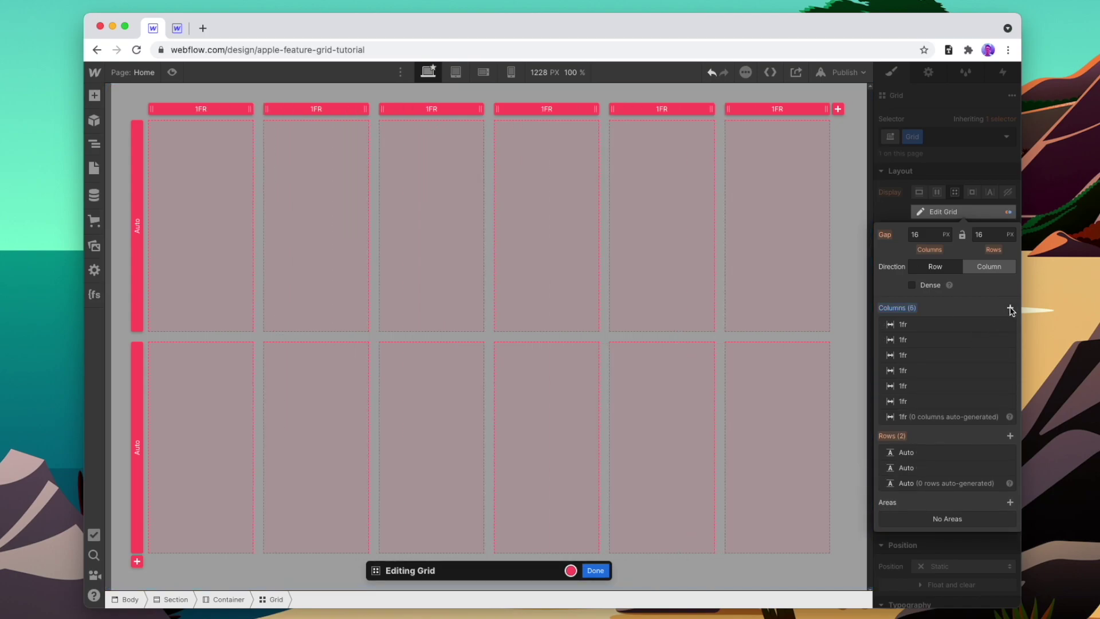
{"action": "left_click", "coordinate": [1010, 436]}
{"action": "left_click", "coordinate": [1011, 437]}
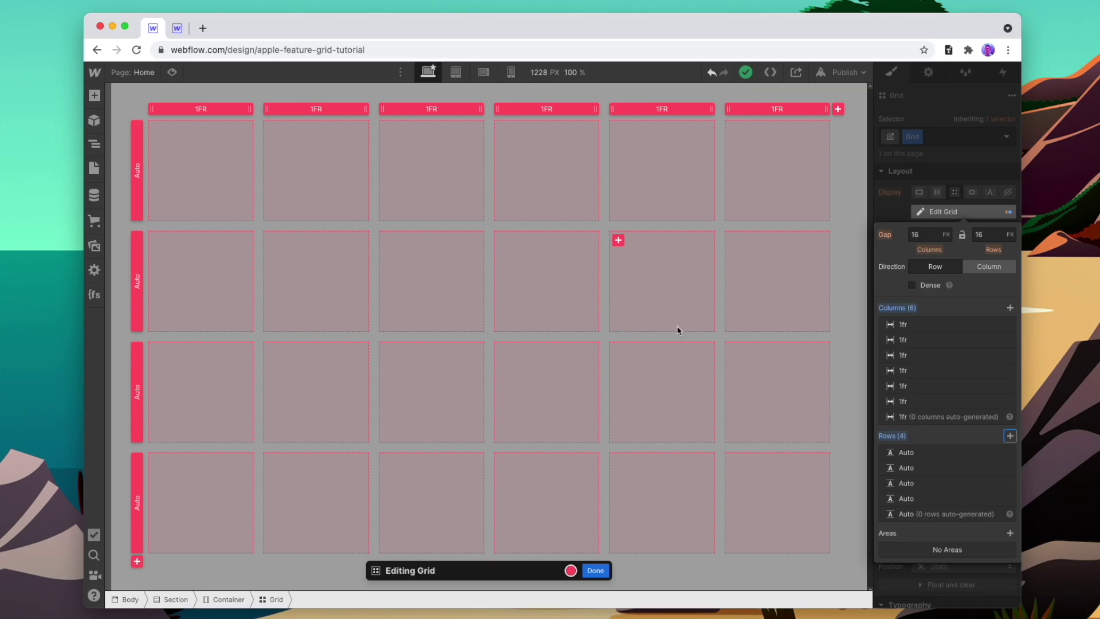
Step: Make the first two grid columns 2fr wide and finish grid editing
{"action": "left_click", "coordinate": [926, 325]}
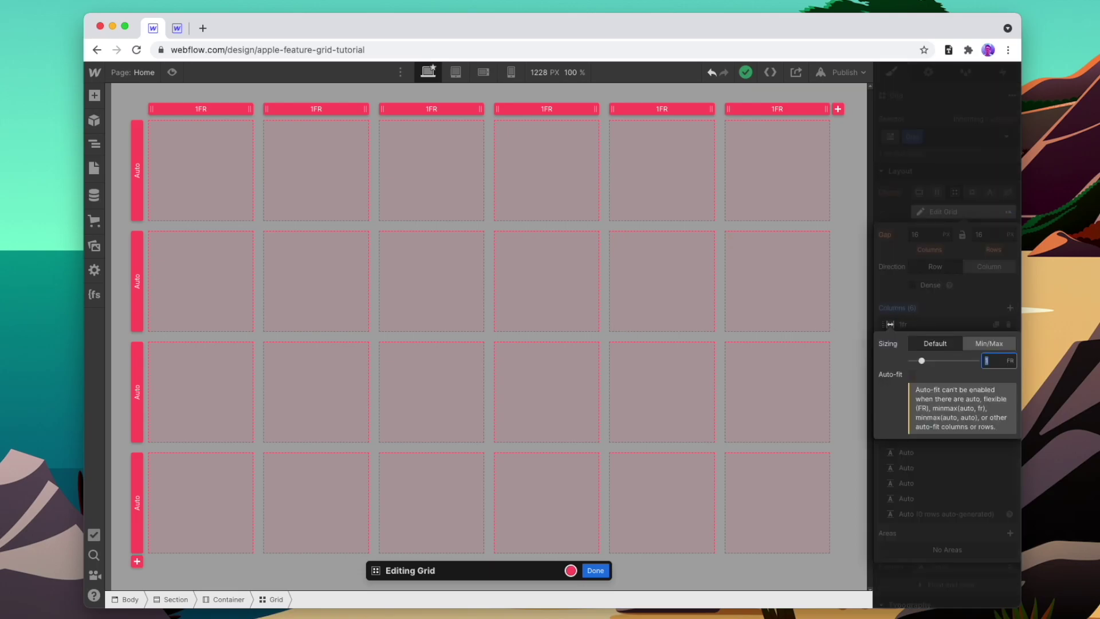
{"action": "type", "text": "2"}
{"action": "key", "text": "Return"}
{"action": "left_click", "coordinate": [944, 341]}
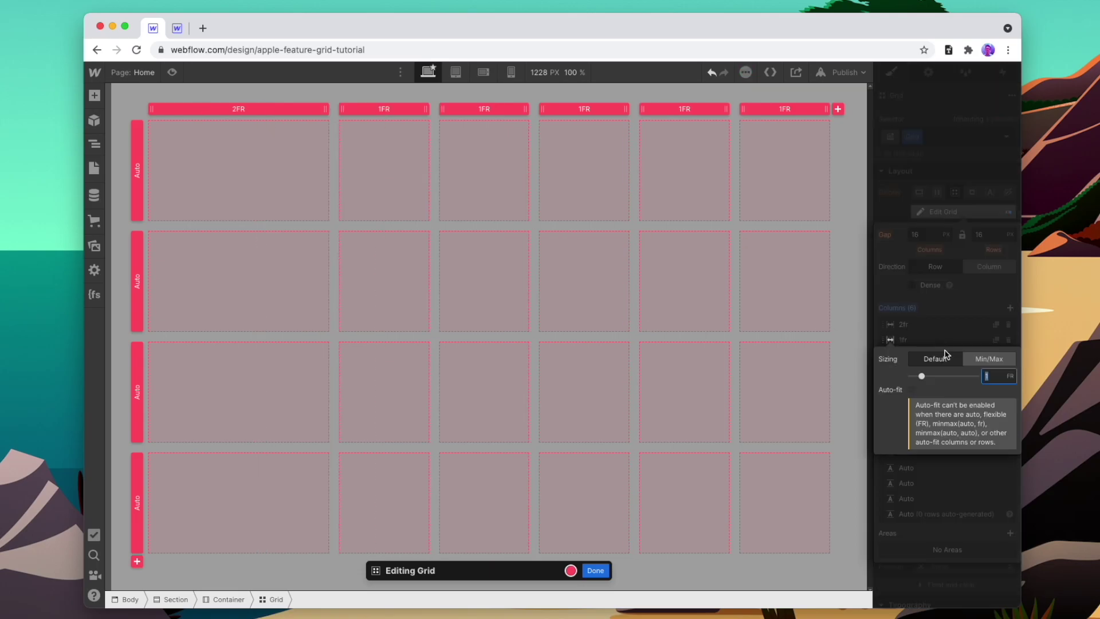
{"action": "key", "text": "Return"}
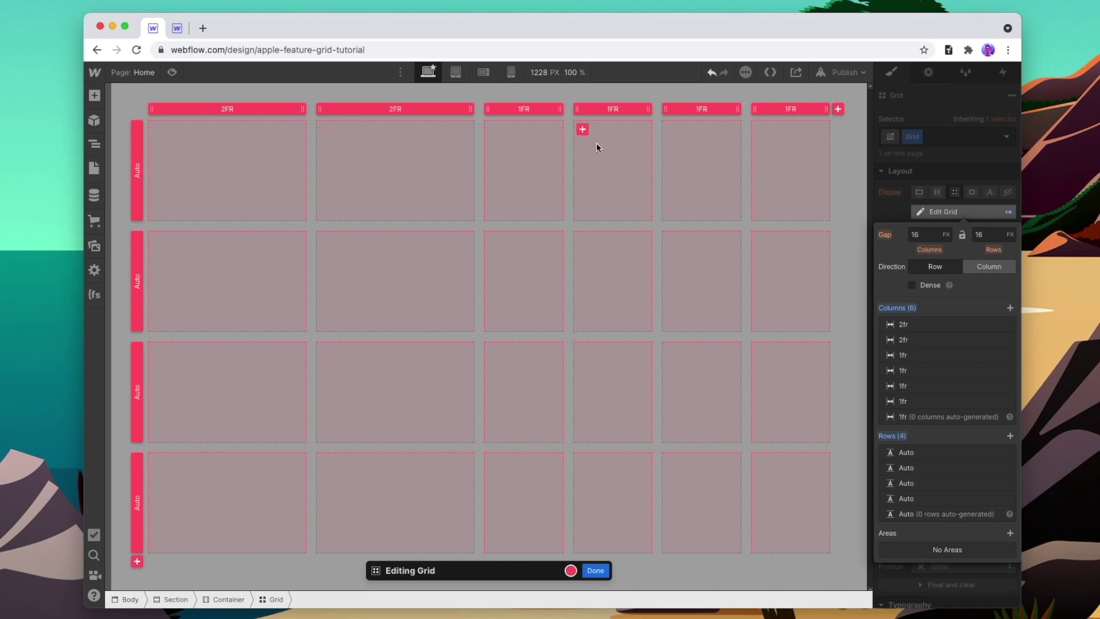
{"action": "left_click", "coordinate": [596, 571]}
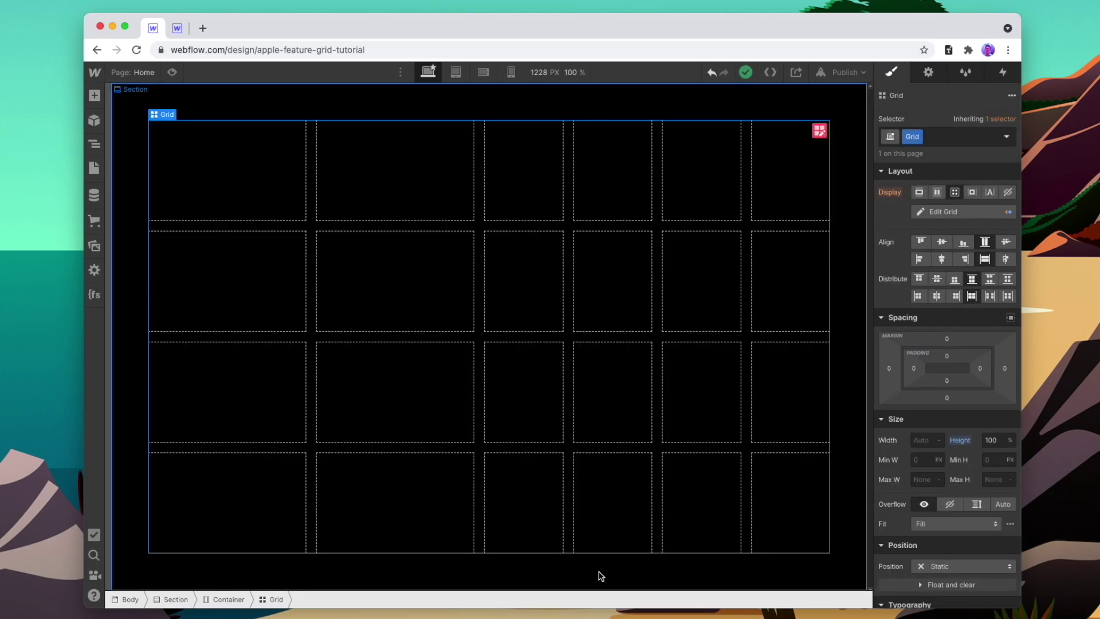
Step: Rename the grid class to Apple Grid and add an Apple Grid Block div in cell 1
{"action": "double_click", "coordinate": [913, 136]}
{"action": "type", "text": "Apple Grid"}
{"action": "key", "text": "Return"}
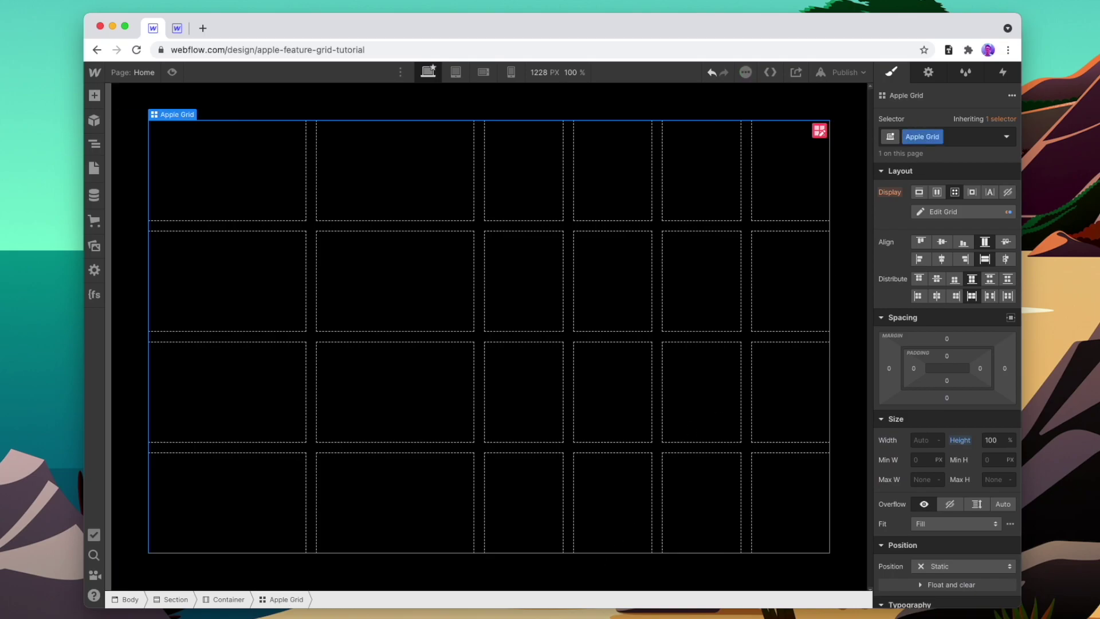
{"action": "left_click", "coordinate": [94, 95]}
{"action": "left_click_drag", "start_coordinate": [133, 316], "coordinate": [302, 177]}
{"action": "left_click", "coordinate": [969, 135]}
{"action": "type", "text": "Apple G"}
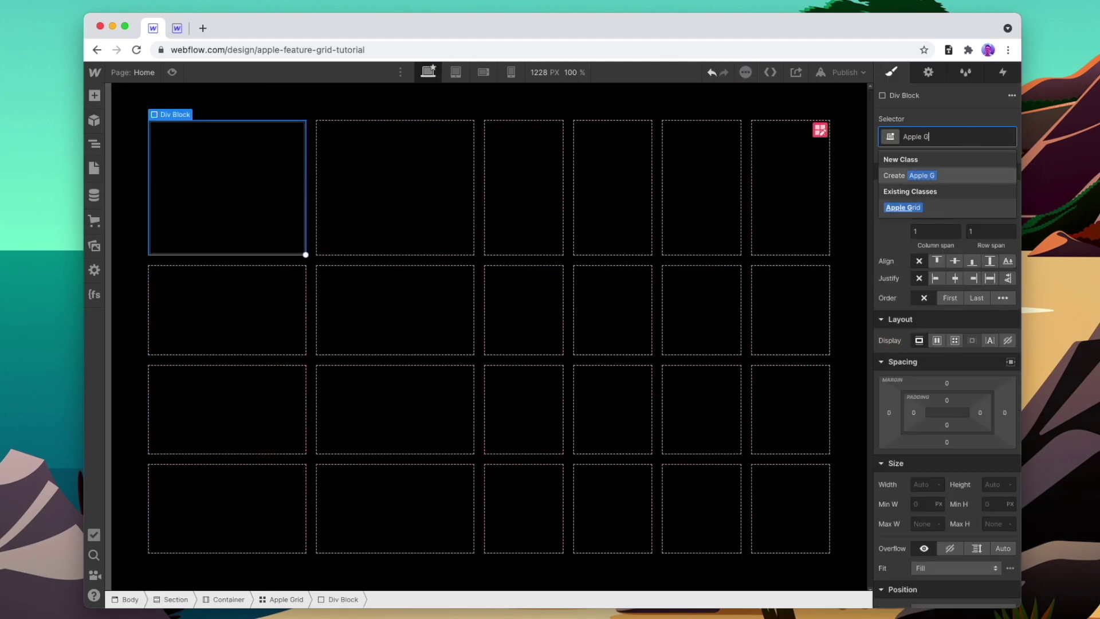
{"action": "type", "text": "rid Block"}
{"action": "key", "text": "Return"}
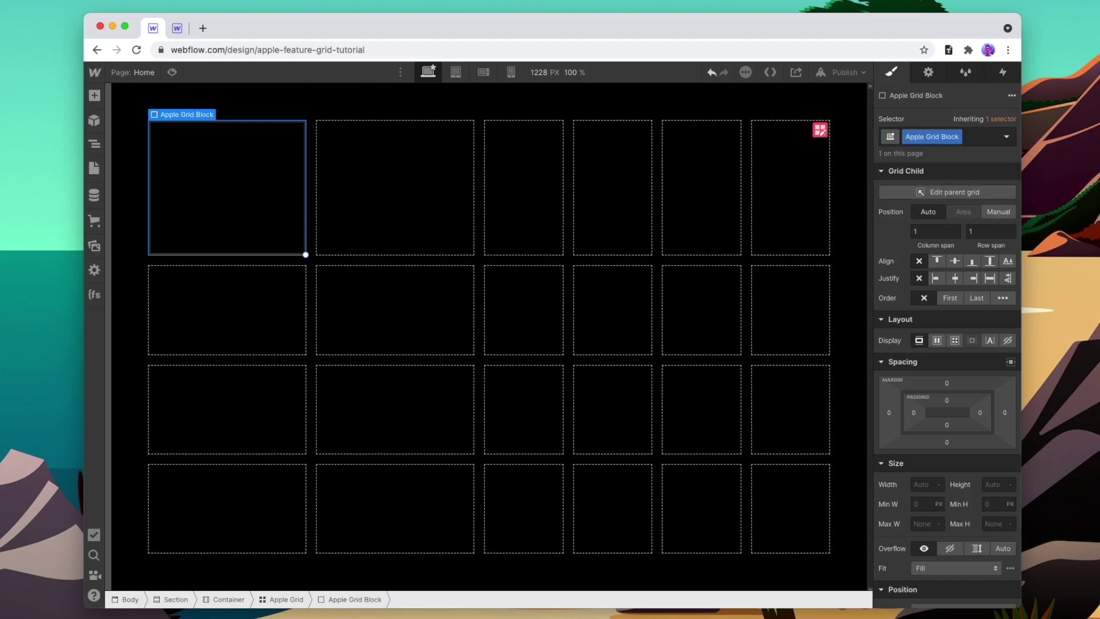
Step: Give the Apple Grid Block a Dark Grey background and 20px corner radius
{"action": "scroll", "coordinate": [924, 267], "scroll_direction": "down", "scroll_amount": 10}
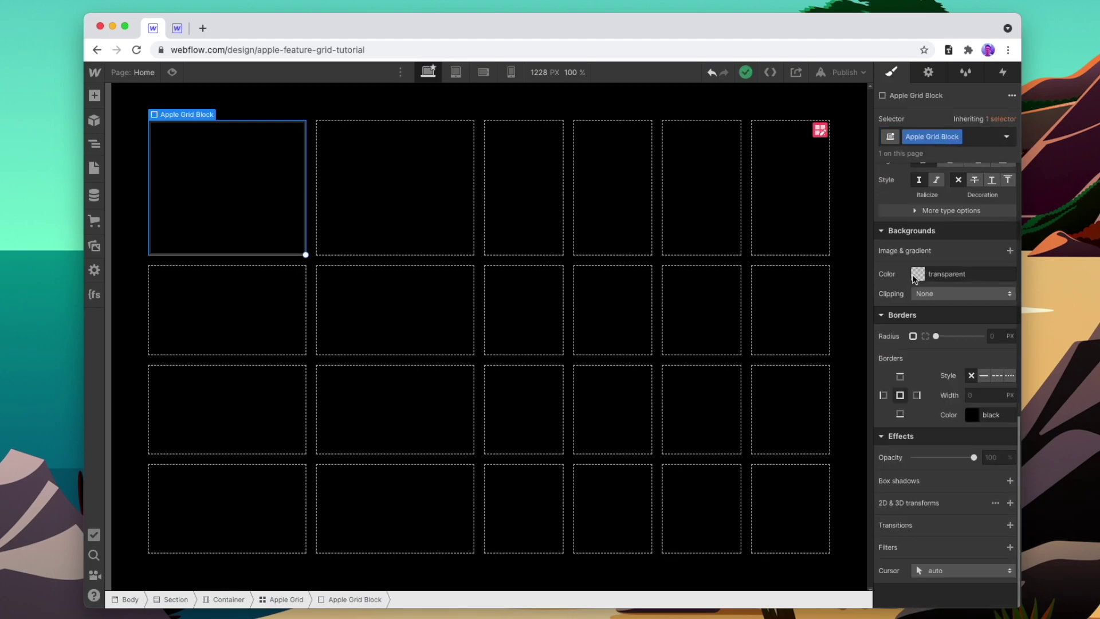
{"action": "left_click", "coordinate": [917, 274]}
{"action": "left_click", "coordinate": [920, 464]}
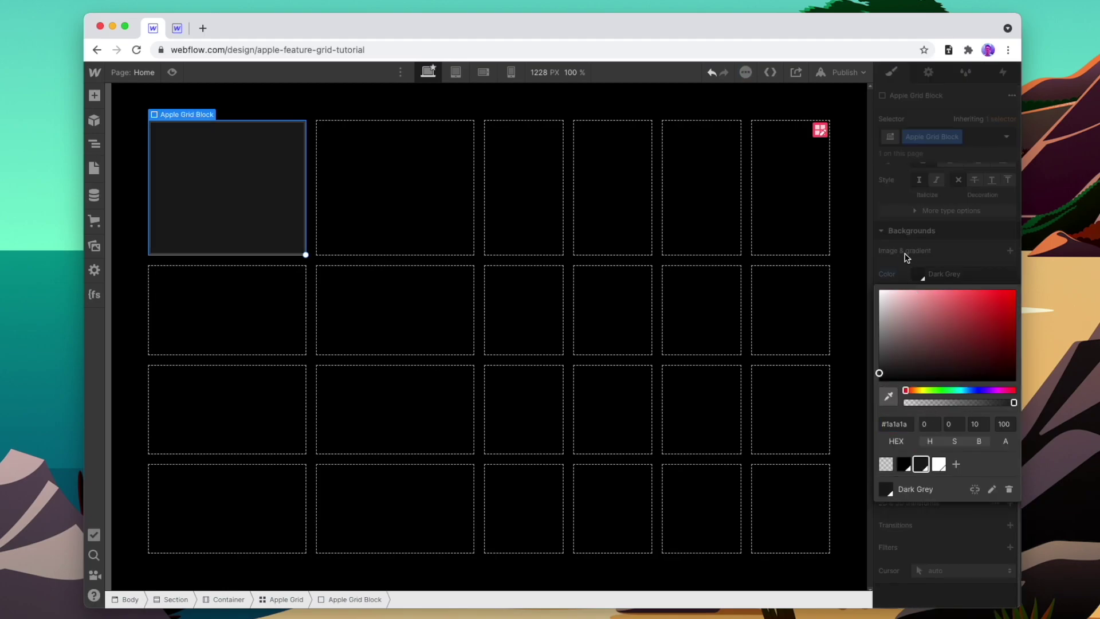
{"action": "left_click", "coordinate": [911, 250]}
{"action": "left_click", "coordinate": [1000, 334]}
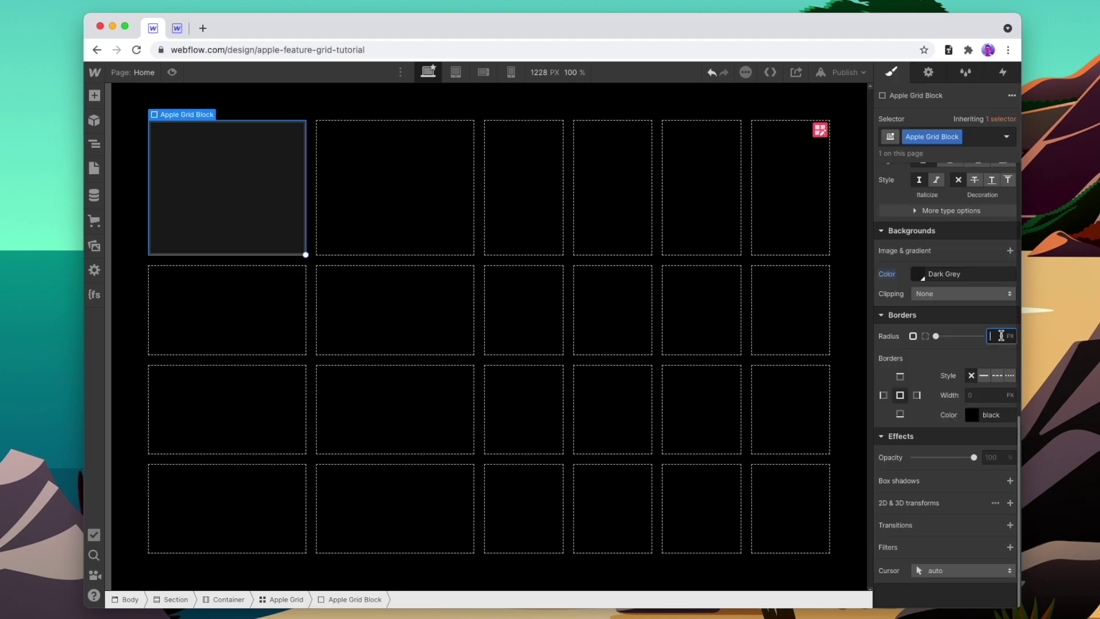
{"action": "type", "text": "20"}
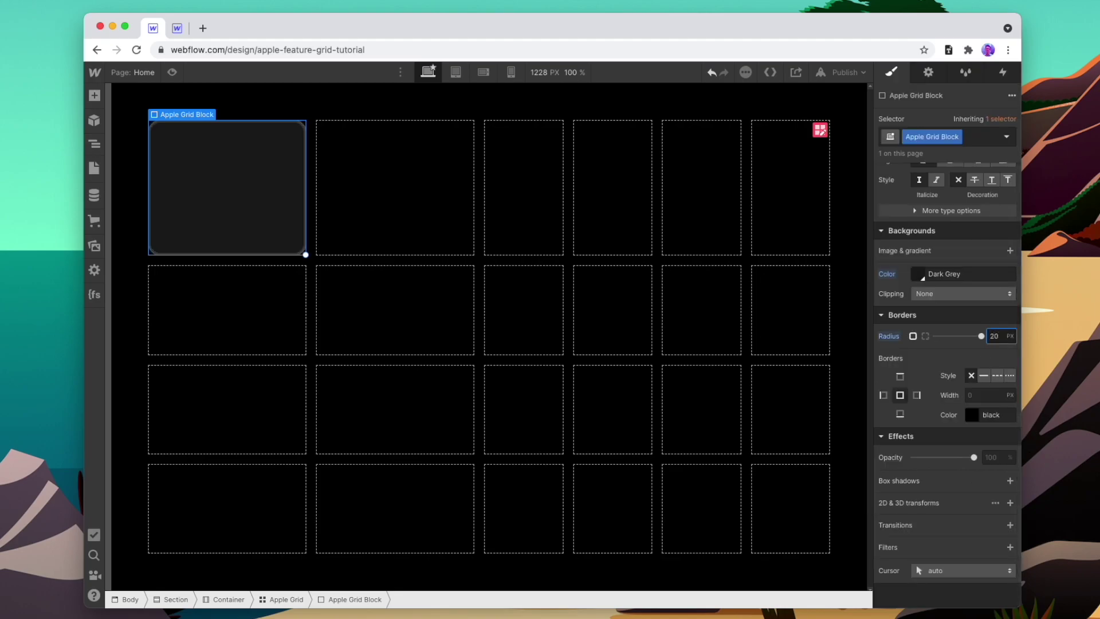
Step: Commit the 20 px radius and paste block copies into the following grid cells
{"action": "left_click", "coordinate": [225, 175]}
{"action": "key", "text": "ctrl+v"}
{"action": "key", "text": "ctrl+v"}
{"action": "key", "text": "ctrl+v"}
{"action": "key", "text": "ctrl+v"}
{"action": "key", "text": "ctrl+v"}
{"action": "key", "text": "ctrl+v"}
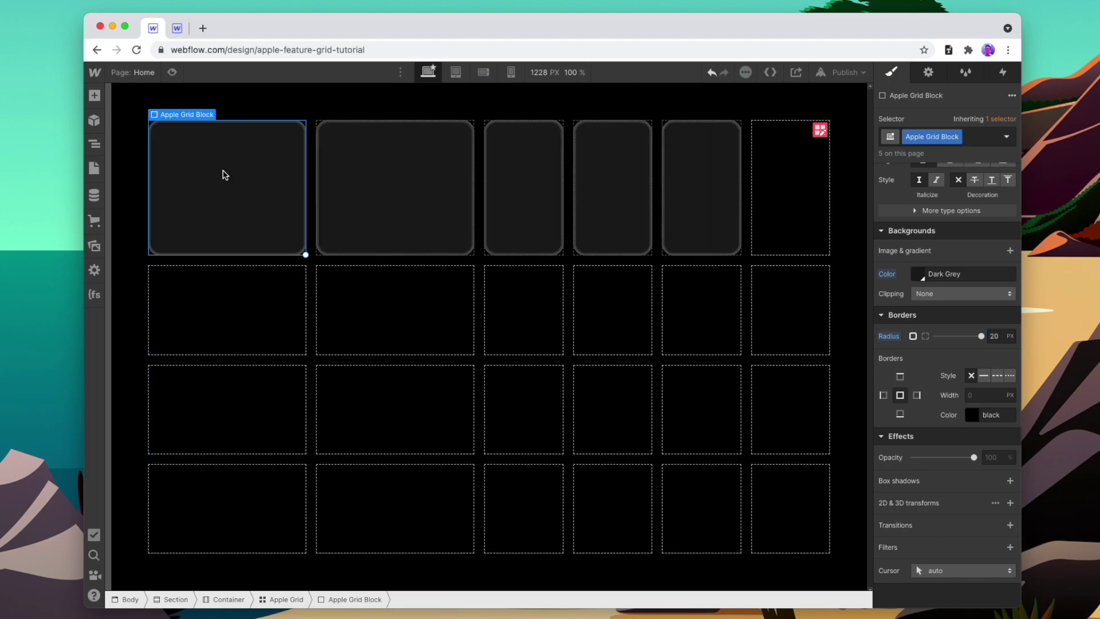
{"action": "key", "text": "ctrl+v"}
{"action": "key", "text": "ctrl+v"}
{"action": "key", "text": "ctrl+v"}
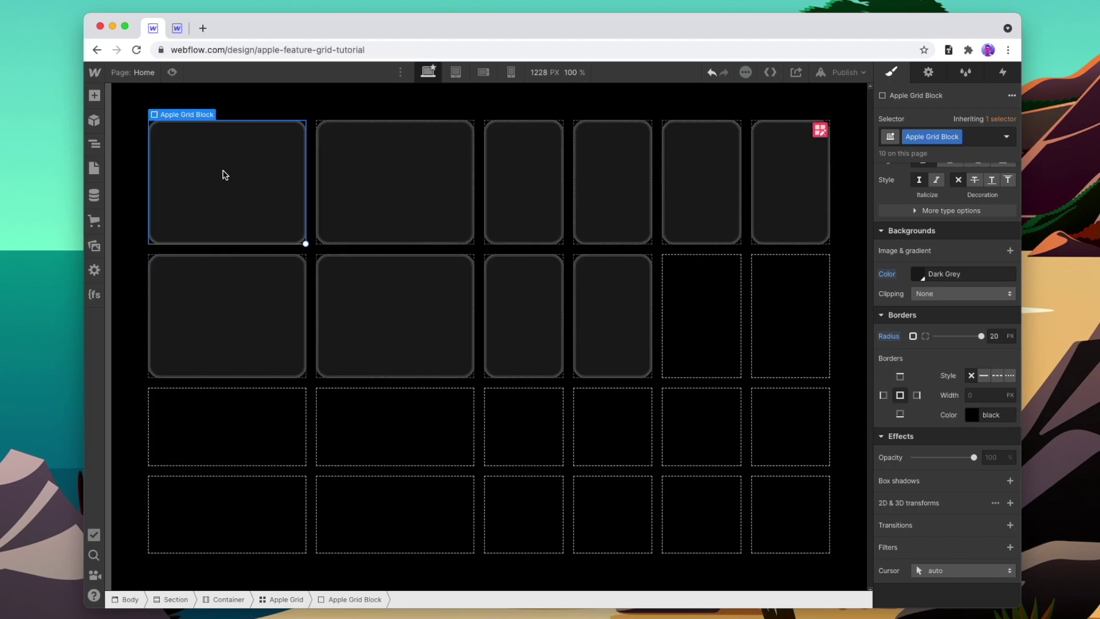
{"action": "key", "text": "ctrl+v"}
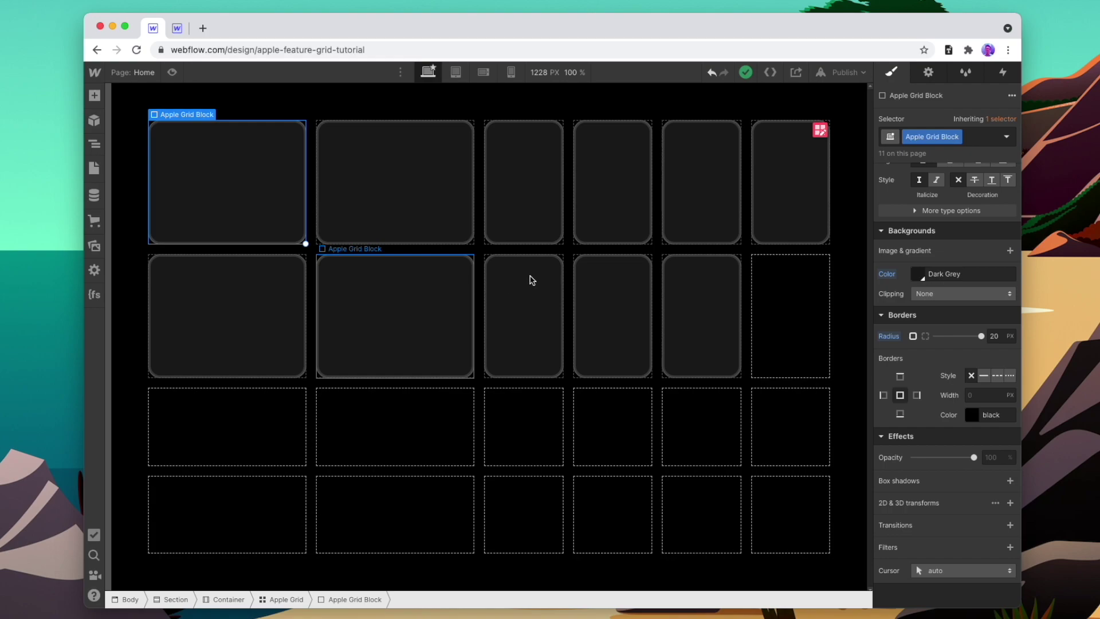
Step: Stretch blocks across columns 5–6, columns 2–4 rows 2–3, and columns 5–6 rows 2–3
{"action": "left_click", "coordinate": [725, 232]}
{"action": "left_click_drag", "start_coordinate": [742, 244], "coordinate": [815, 241]}
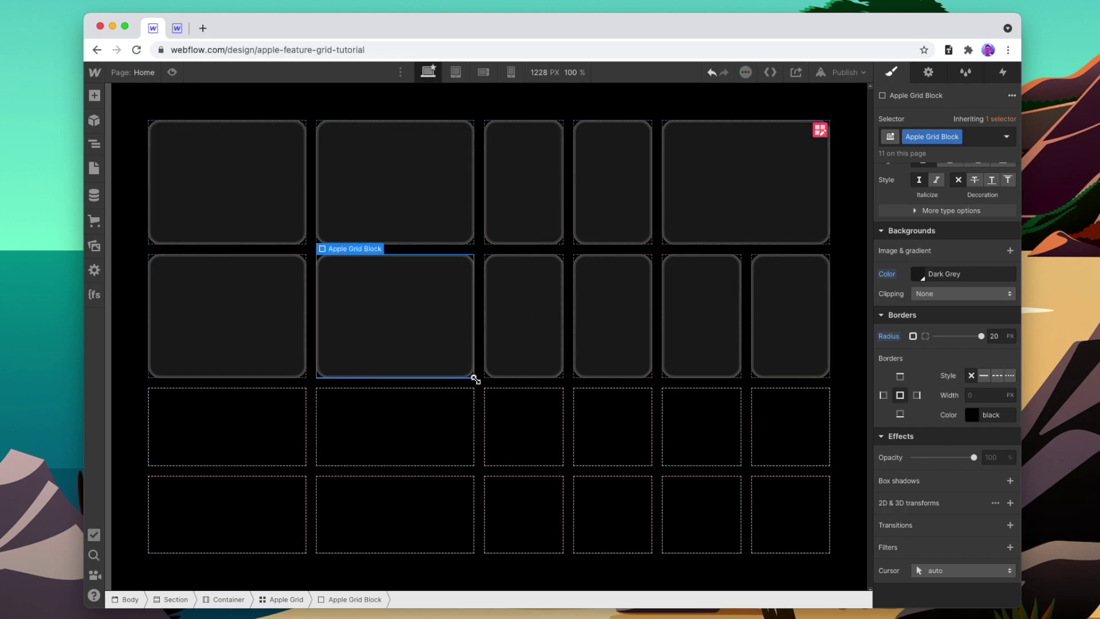
{"action": "left_click_drag", "start_coordinate": [475, 380], "coordinate": [644, 449]}
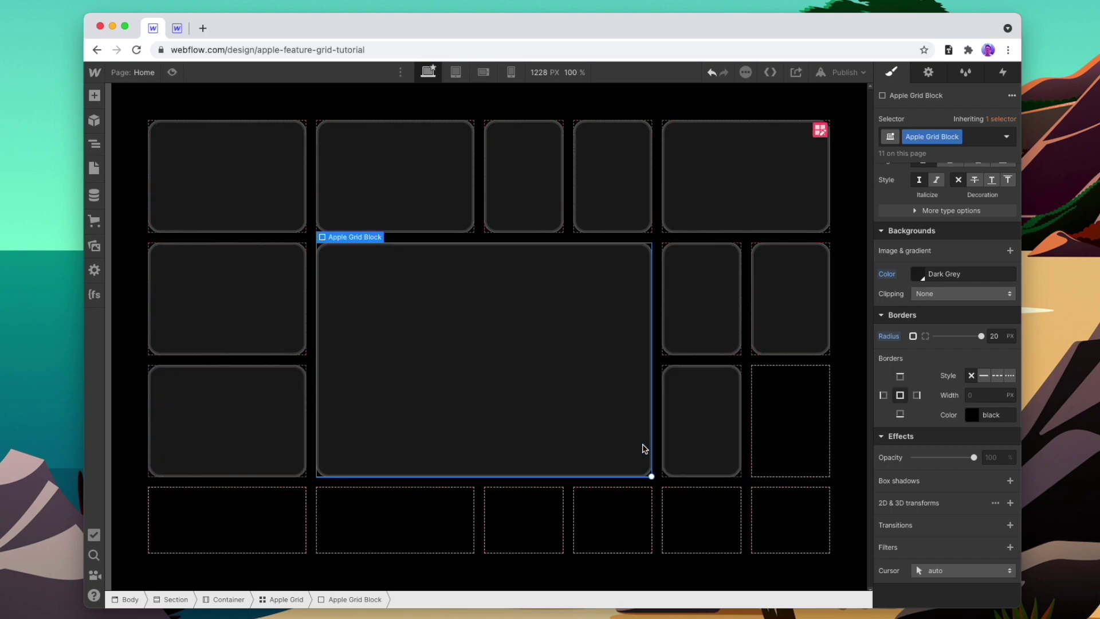
{"action": "left_click", "coordinate": [725, 351]}
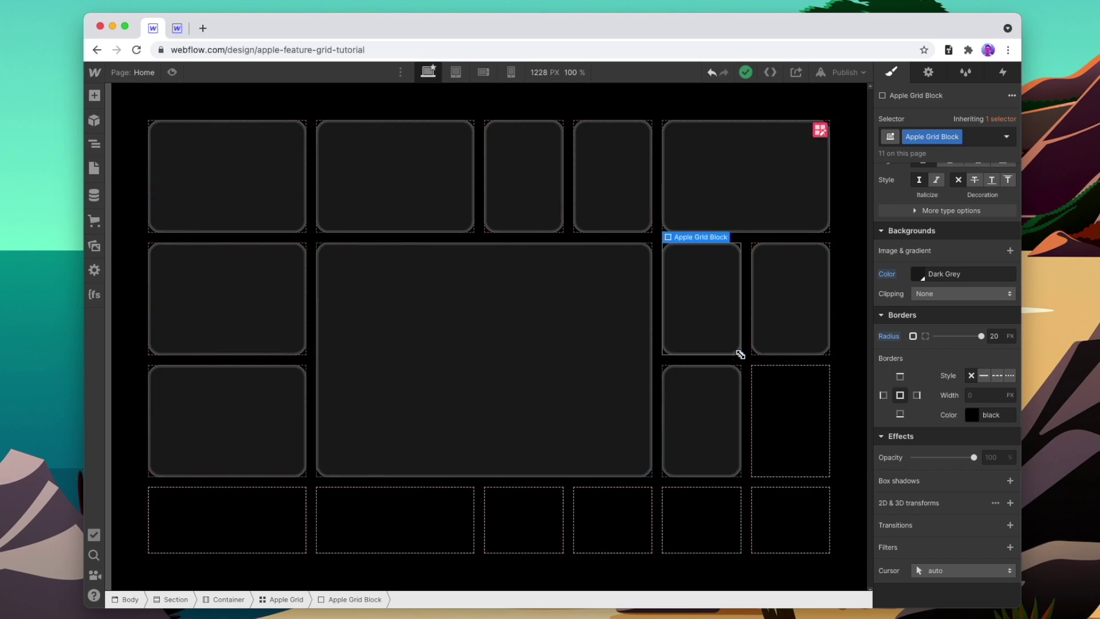
{"action": "left_click_drag", "start_coordinate": [740, 355], "coordinate": [817, 469]}
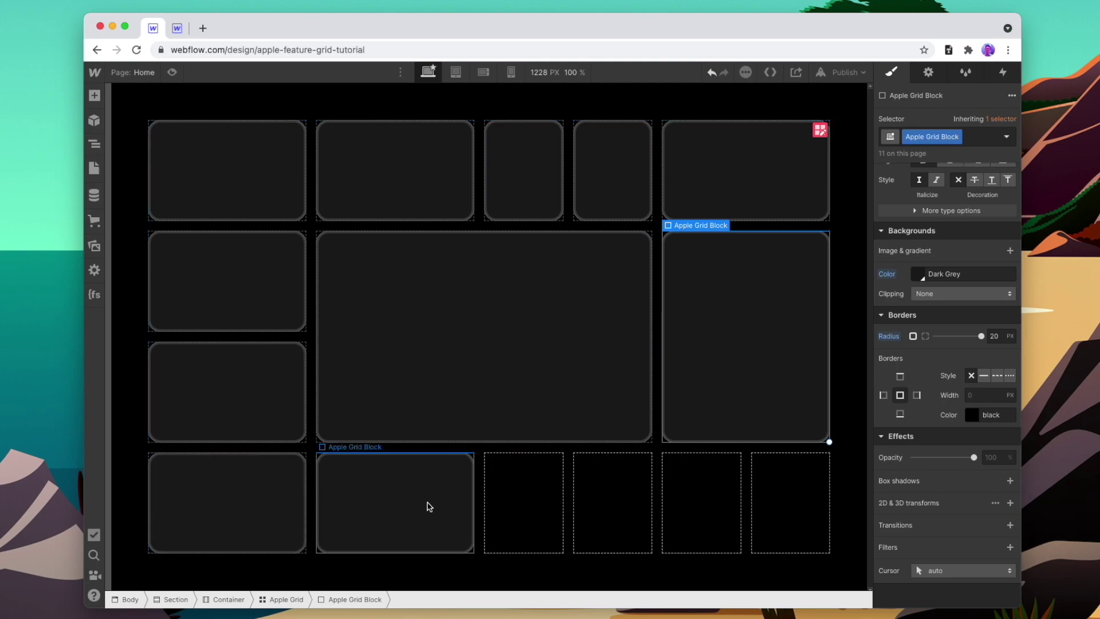
Step: Make the bottom-left and third bottom-row blocks span two columns, duplicating one to fill the gap
{"action": "left_click", "coordinate": [287, 533]}
{"action": "left_click_drag", "start_coordinate": [304, 552], "coordinate": [474, 551]}
{"action": "left_click", "coordinate": [509, 515]}
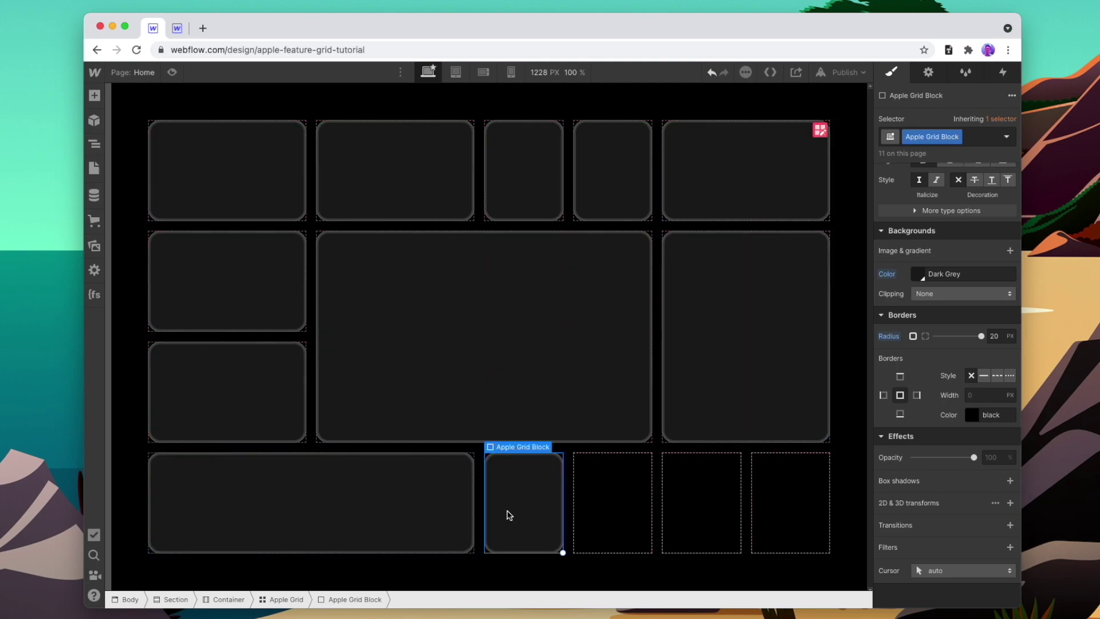
{"action": "key", "text": "super+d"}
{"action": "key", "text": "super+d"}
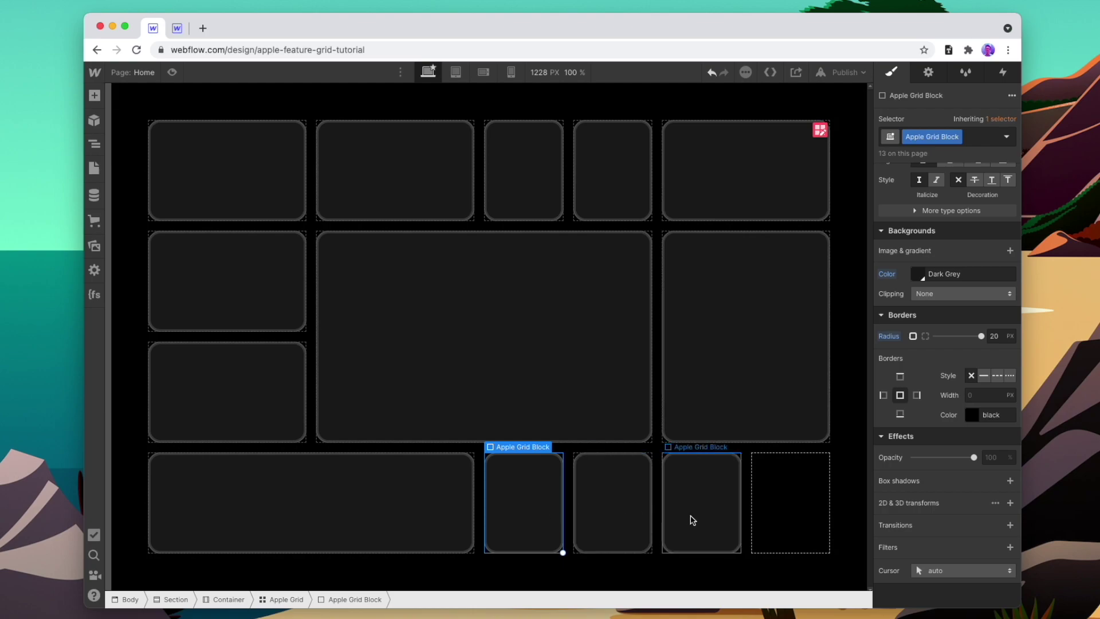
{"action": "left_click_drag", "start_coordinate": [563, 554], "coordinate": [652, 553]}
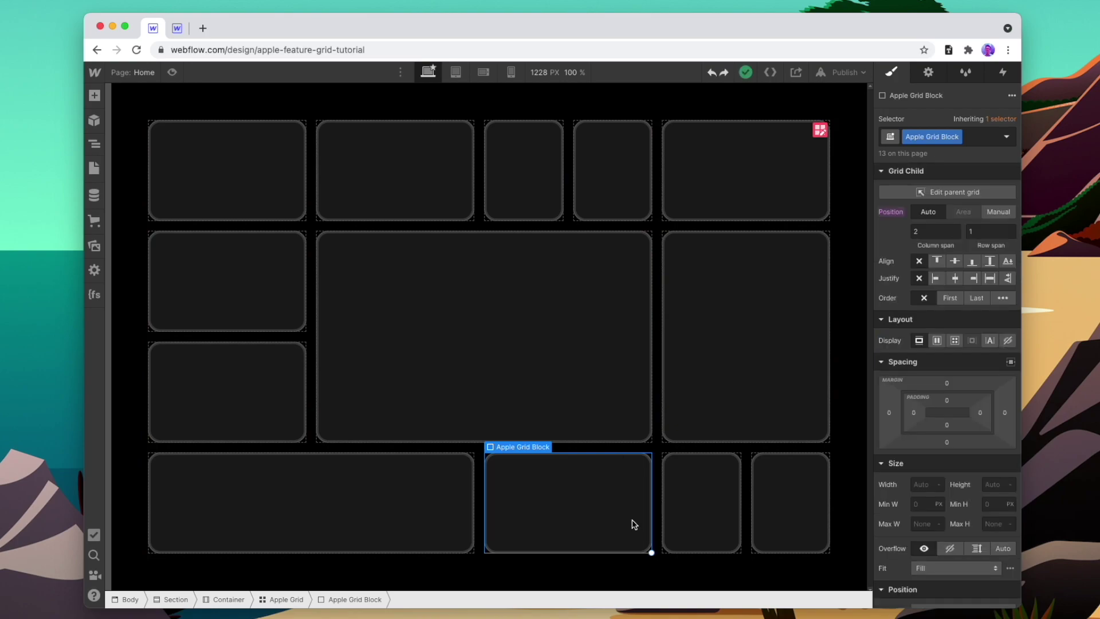
Step: Insert a Text Block into the top-left grid block
{"action": "left_click", "coordinate": [248, 191]}
{"action": "key", "text": "super+e"}
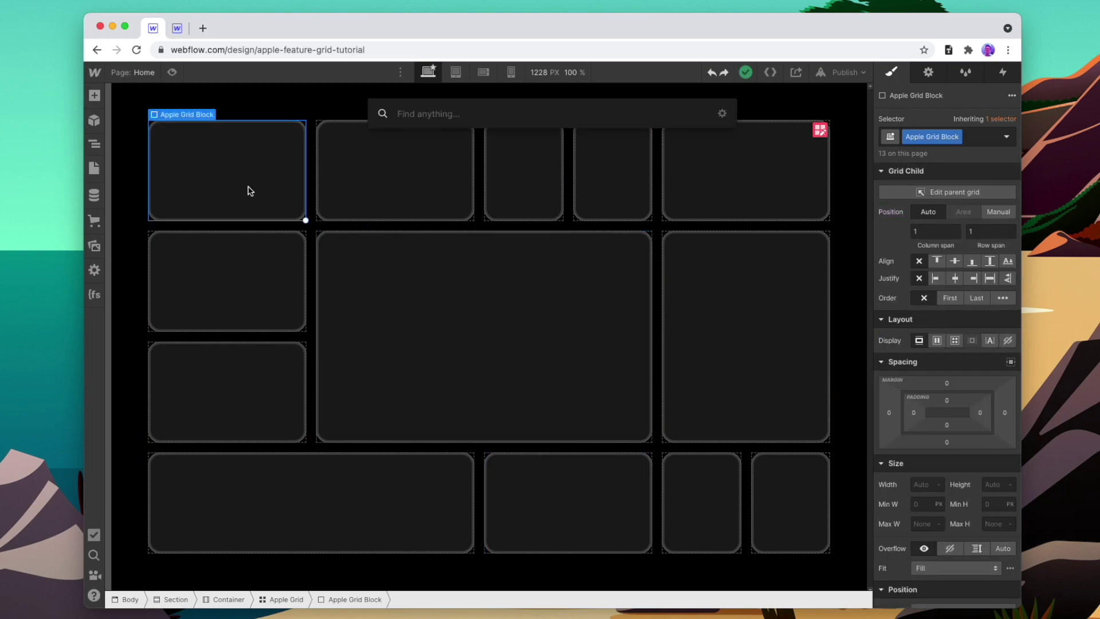
{"action": "type", "text": "text"}
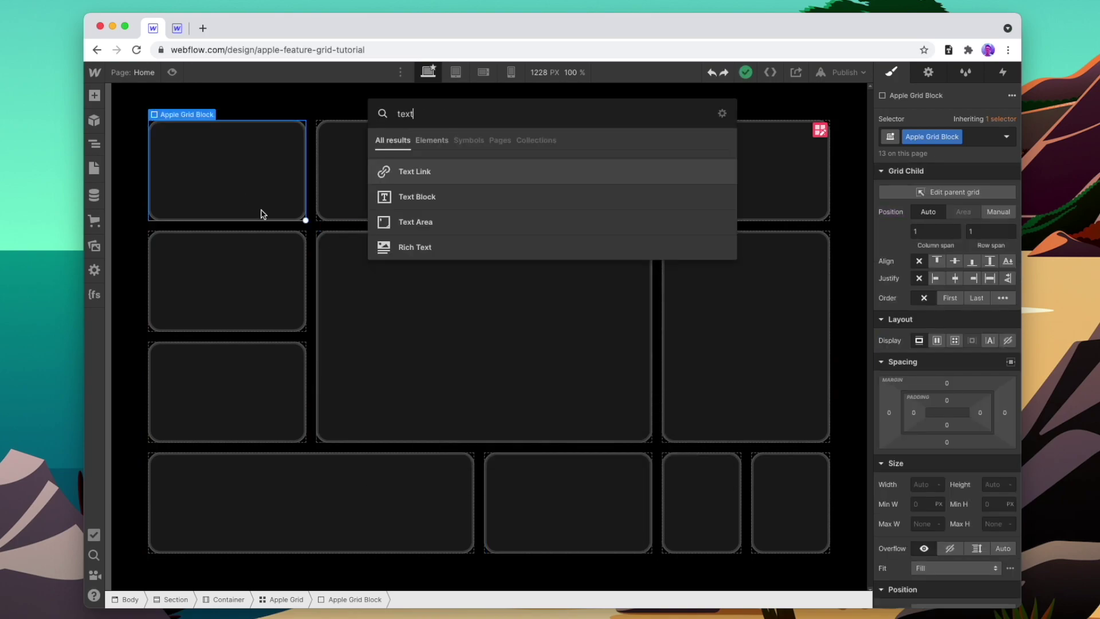
{"action": "left_click", "coordinate": [456, 197]}
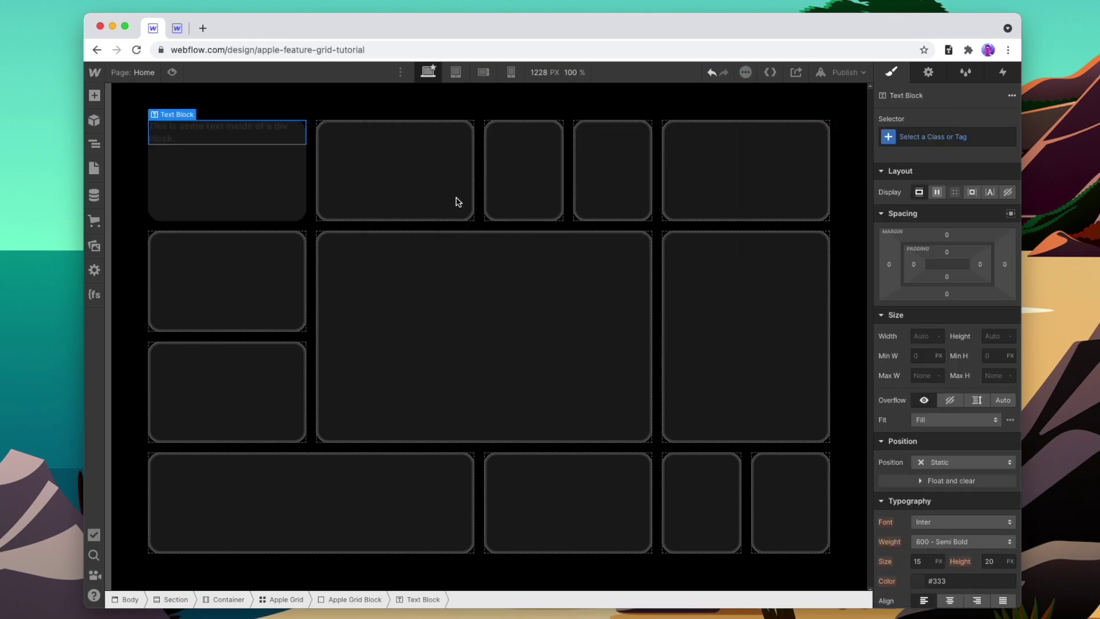
Step: Set the grid block's typography colour to White
{"action": "left_click", "coordinate": [294, 176]}
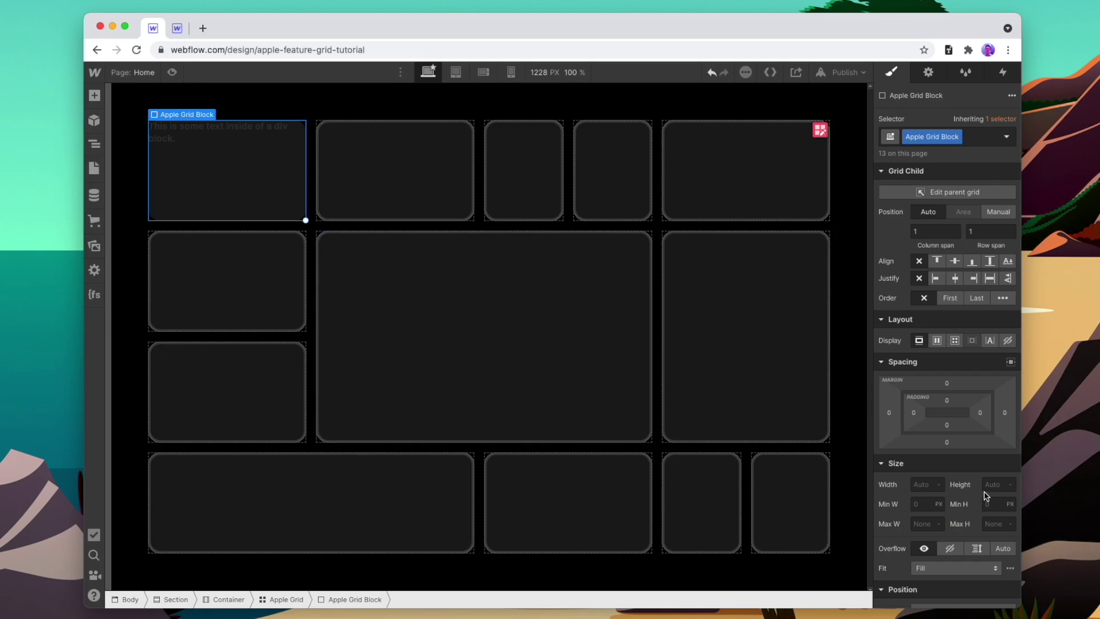
{"action": "scroll", "coordinate": [986, 497], "scroll_direction": "down", "scroll_amount": 5}
{"action": "left_click", "coordinate": [920, 408]}
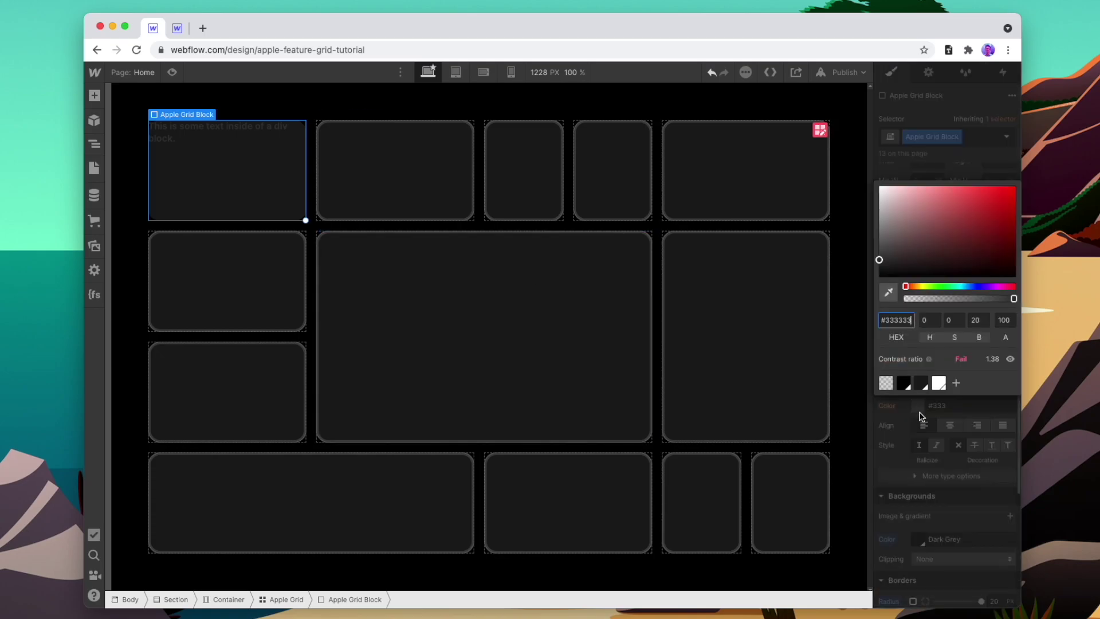
{"action": "left_click", "coordinate": [939, 383]}
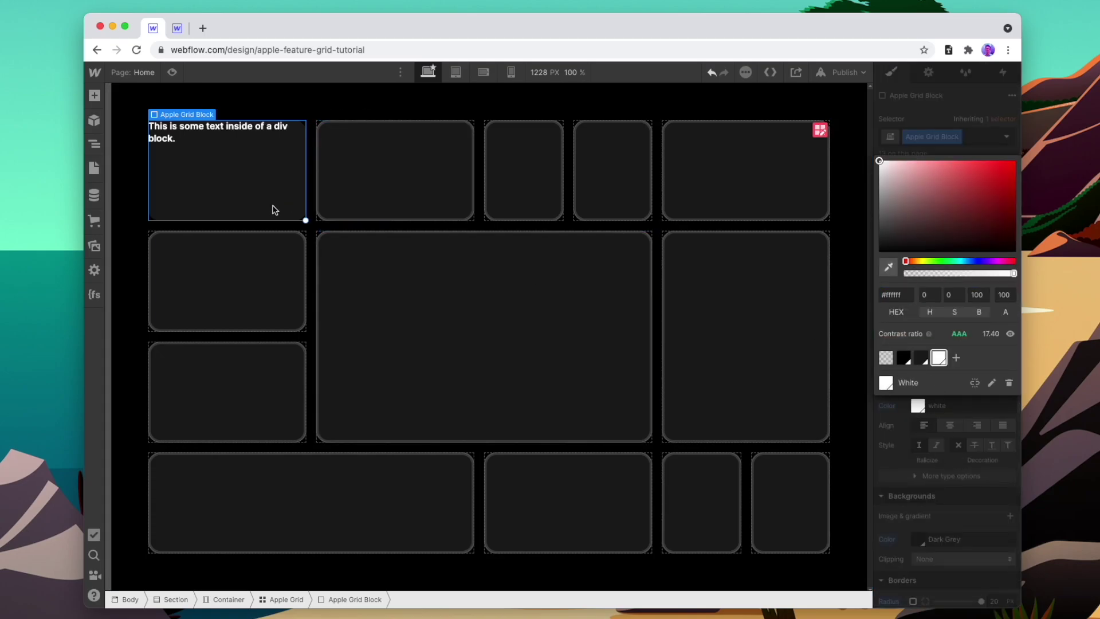
{"action": "left_click", "coordinate": [923, 150]}
Step: Make the grid block flex, centred, with centre-aligned text and 20px padding all round
{"action": "scroll", "coordinate": [915, 281], "scroll_direction": "up", "scroll_amount": 5}
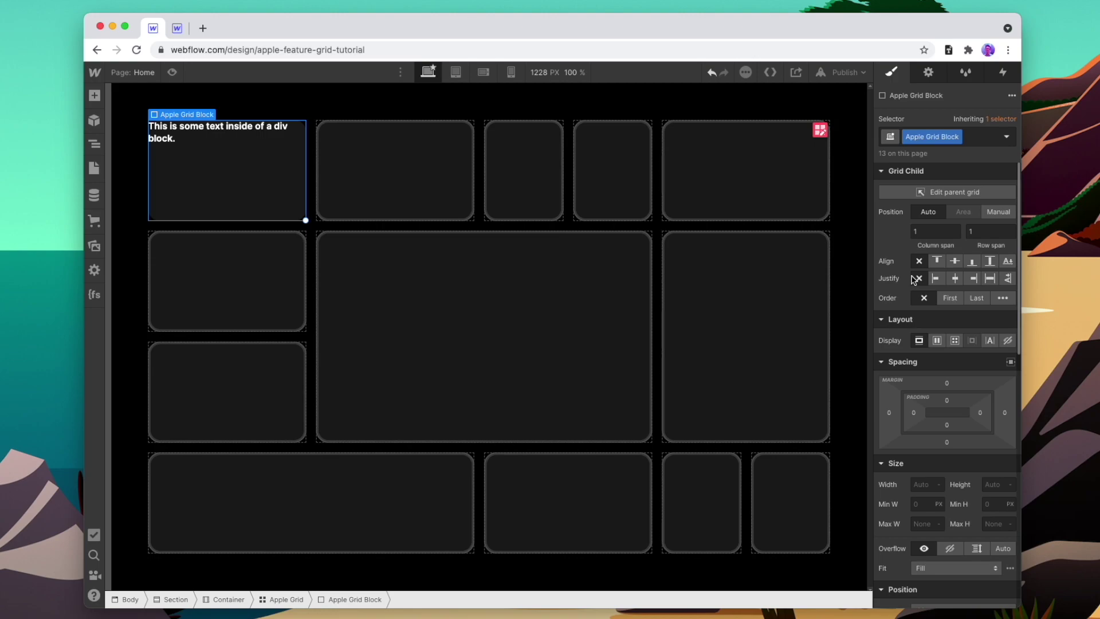
{"action": "left_click", "coordinate": [937, 342]}
{"action": "left_click", "coordinate": [945, 386]}
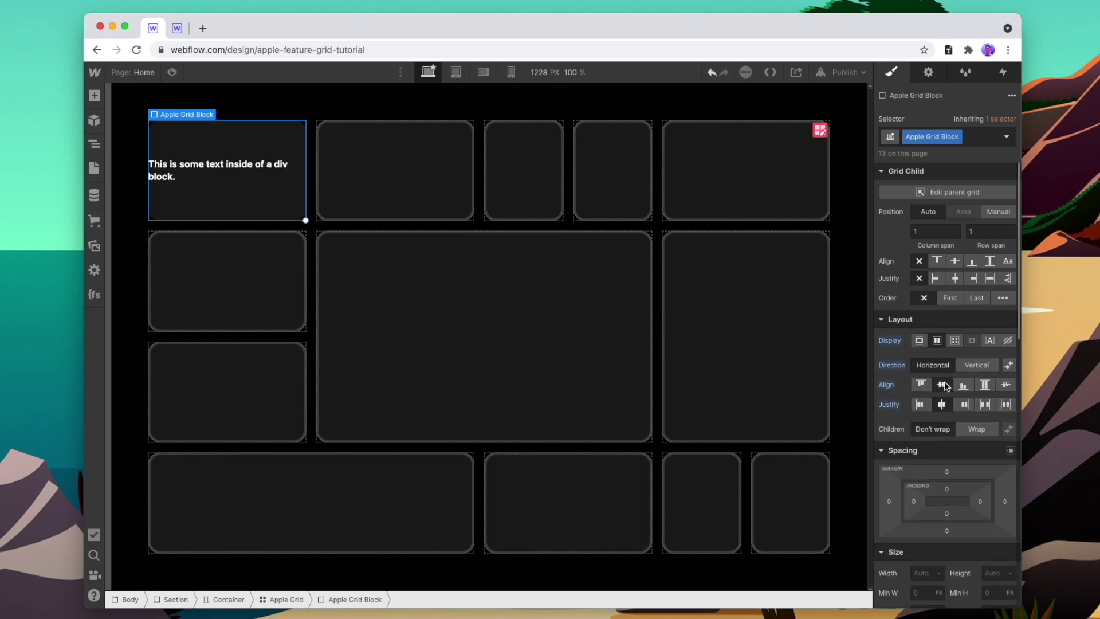
{"action": "scroll", "coordinate": [952, 401], "scroll_direction": "down", "scroll_amount": 5}
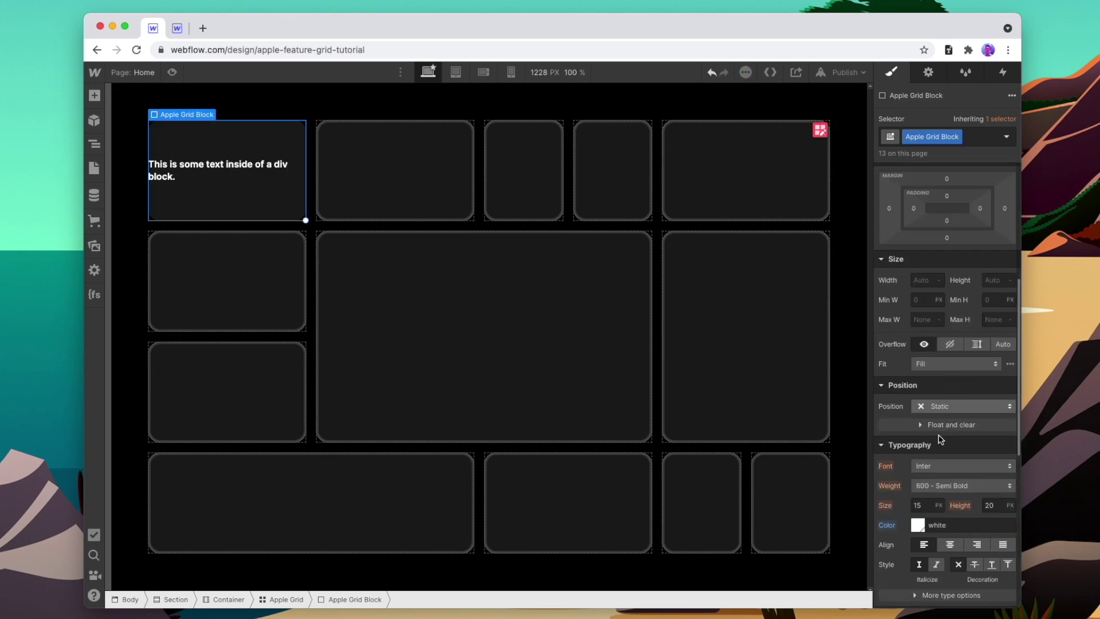
{"action": "left_click", "coordinate": [949, 545]}
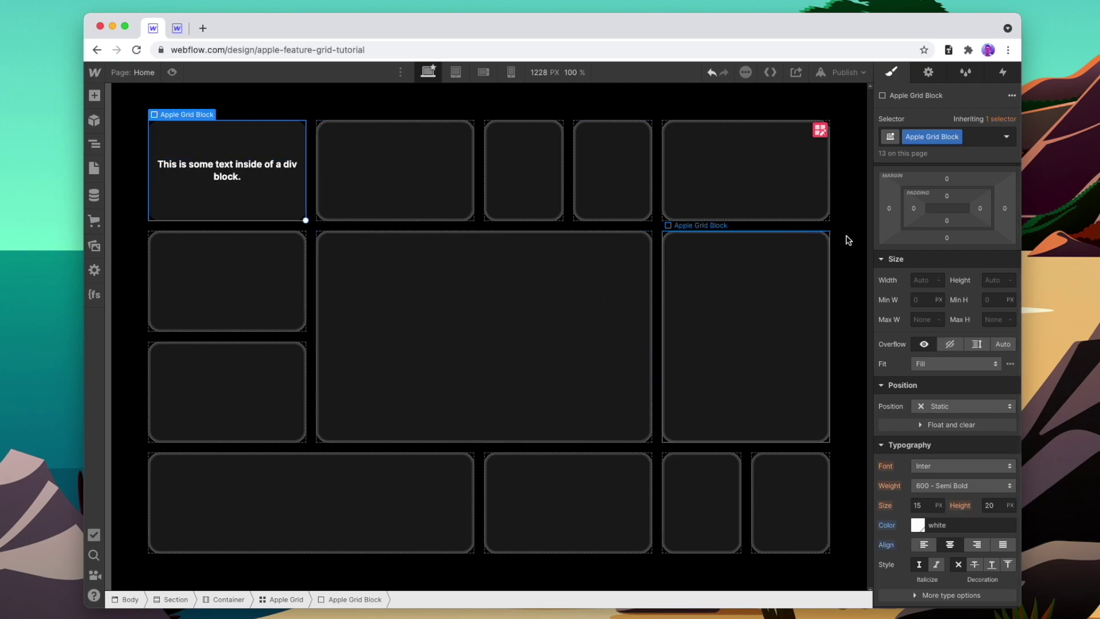
{"action": "left_click_drag", "start_coordinate": [915, 211], "coordinate": [928, 215]}
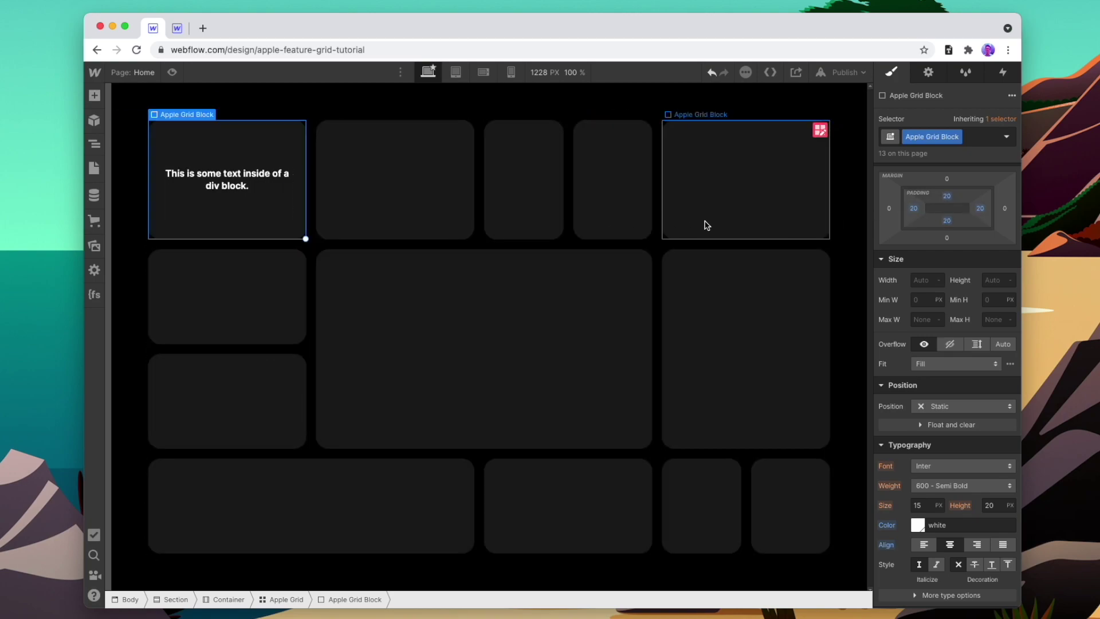
{"action": "left_click", "coordinate": [227, 180]}
Step: Give the sample text a new Apple Text Block class in the Selector field
{"action": "left_click", "coordinate": [970, 138]}
{"action": "type", "text": "Apple "}
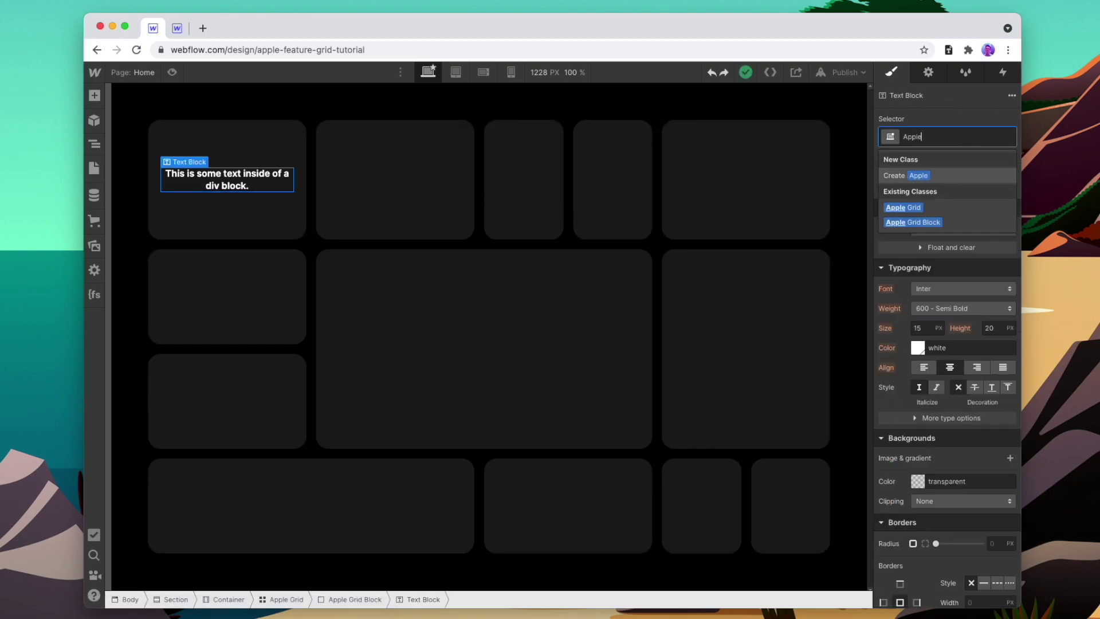
{"action": "type", "text": "T"}
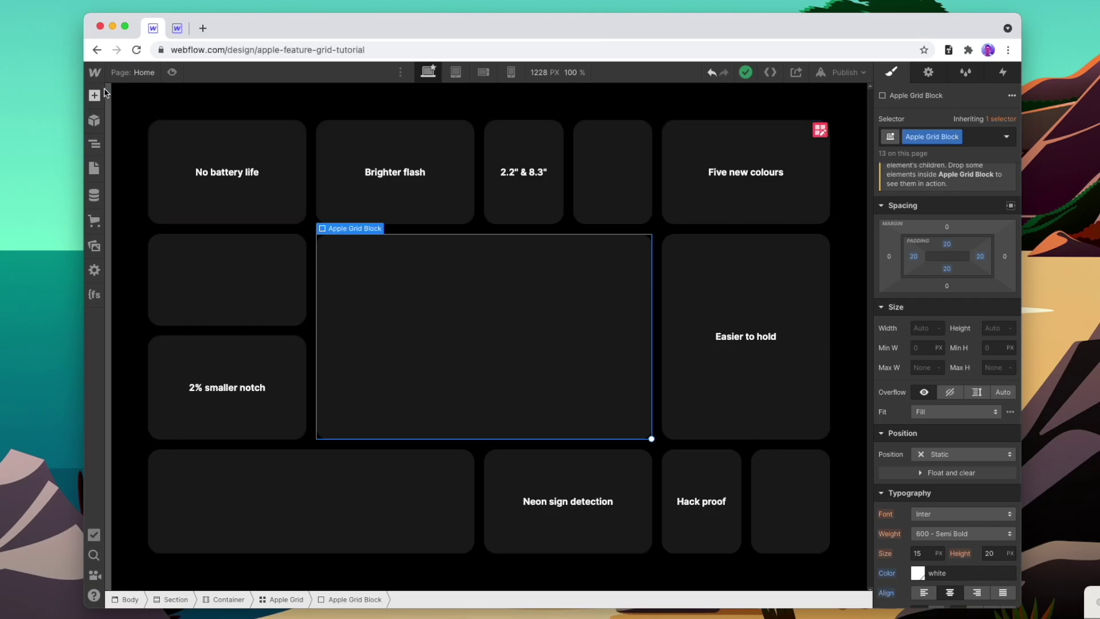
Step: Place the pink phone image in the large centre block with class Image Cover
{"action": "left_click", "coordinate": [94, 245]}
{"action": "left_click_drag", "start_coordinate": [134, 484], "coordinate": [396, 372]}
{"action": "left_click", "coordinate": [917, 136]}
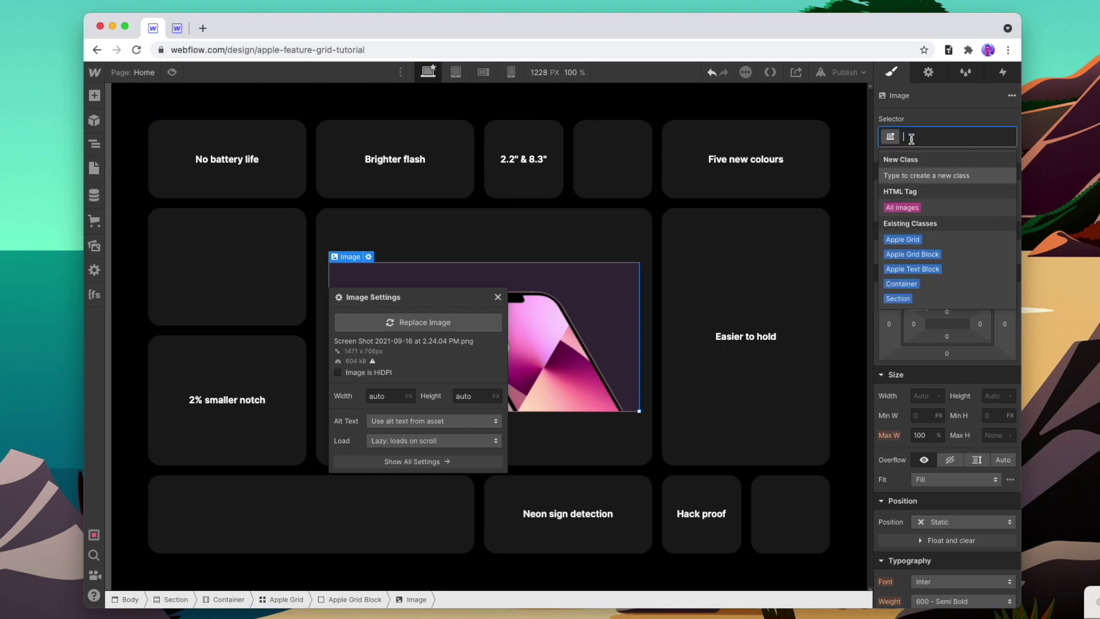
{"action": "type", "text": "Image Cover"}
{"action": "key", "text": "Return"}
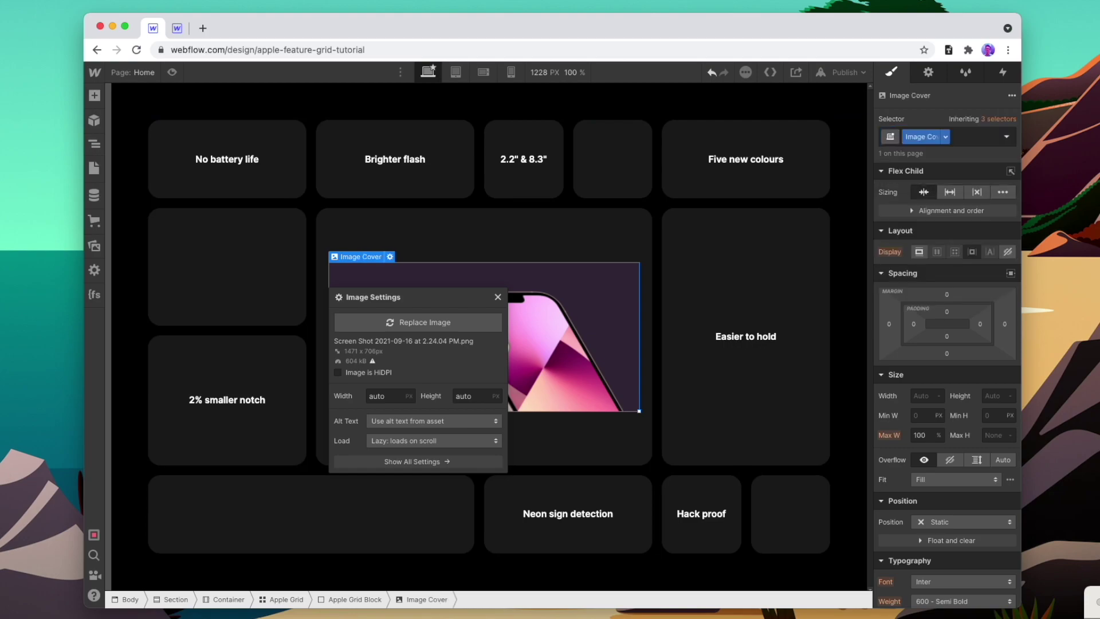
Step: Size the image to 100% width and height with Cover fit
{"action": "left_click", "coordinate": [915, 395]}
{"action": "left_click", "coordinate": [990, 395]}
{"action": "key", "text": "Return"}
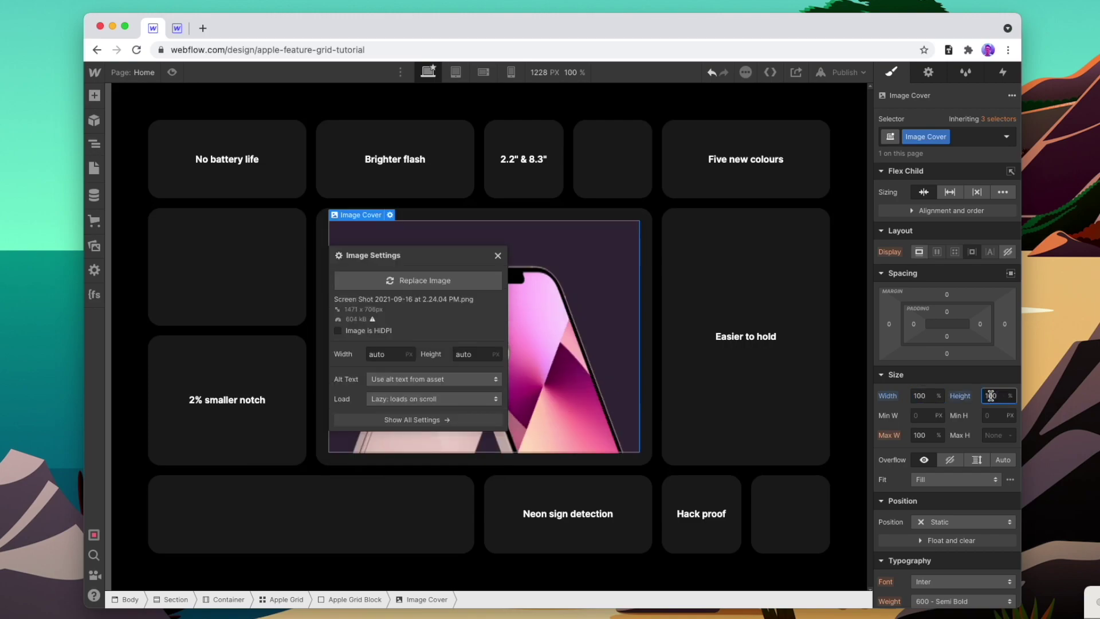
{"action": "left_click", "coordinate": [996, 481]}
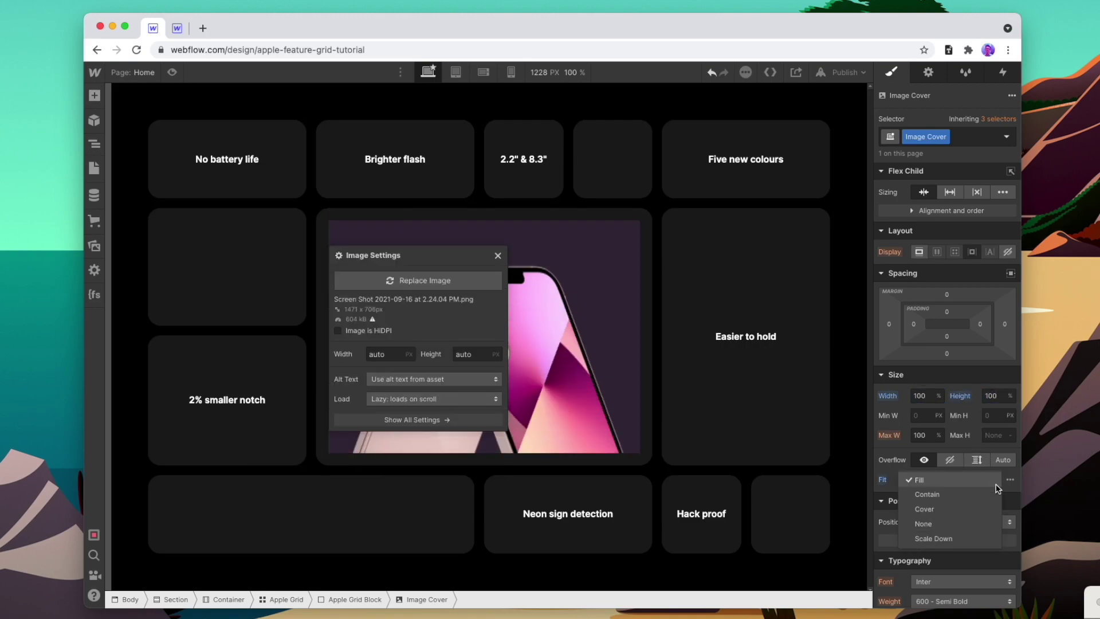
{"action": "left_click", "coordinate": [977, 508]}
{"action": "left_click", "coordinate": [498, 256]}
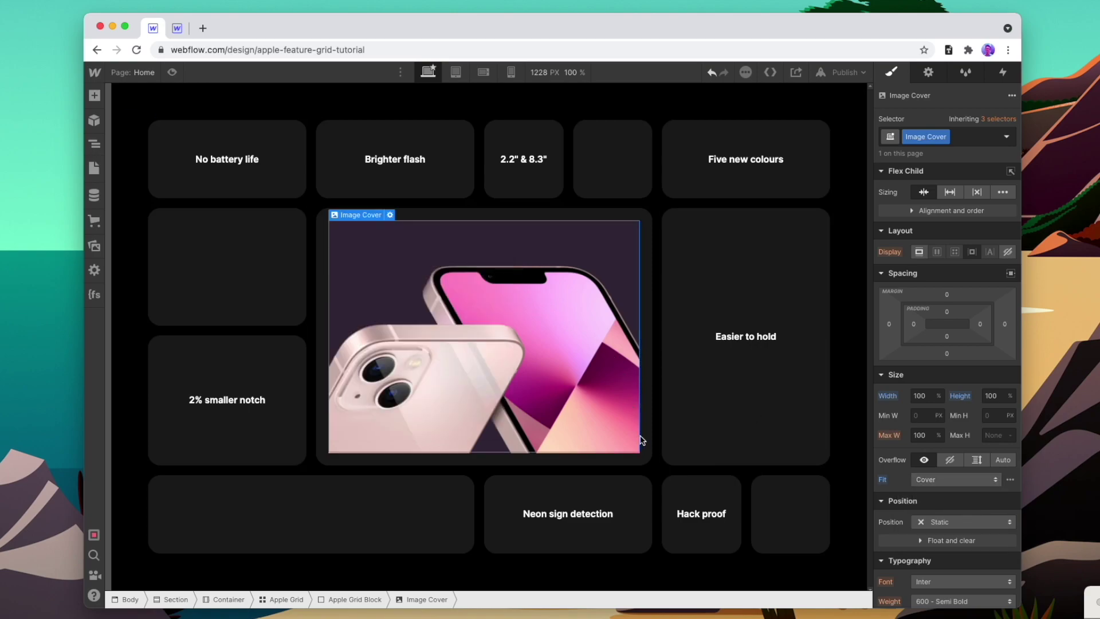
Step: Position the image absolutely, make its grid block contain it, and set Overflow Hidden
{"action": "left_click", "coordinate": [935, 522]}
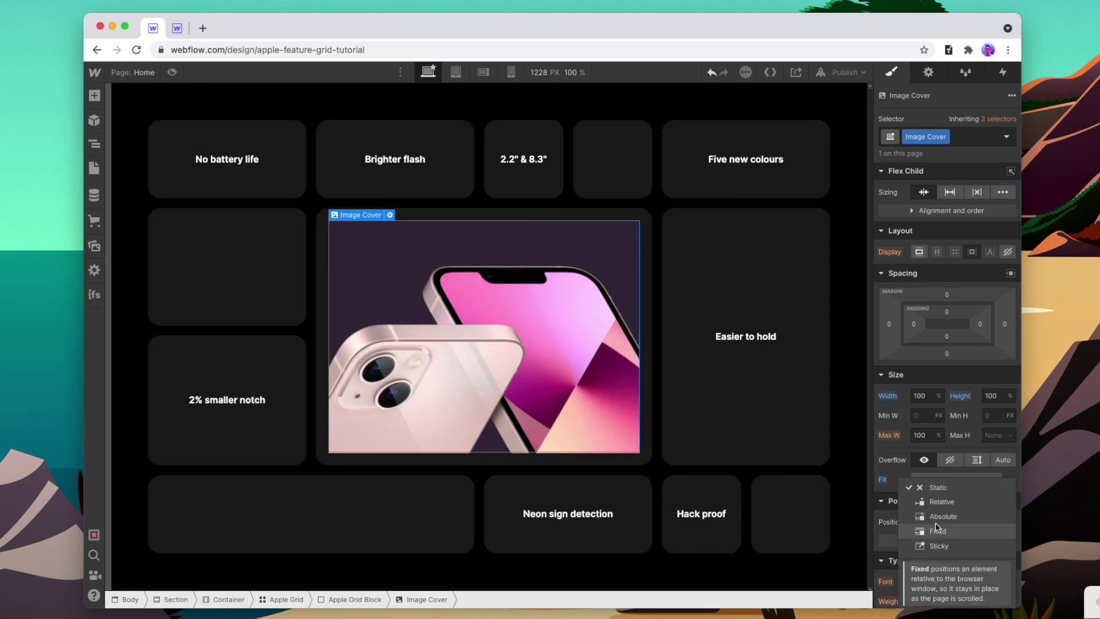
{"action": "left_click", "coordinate": [940, 517]}
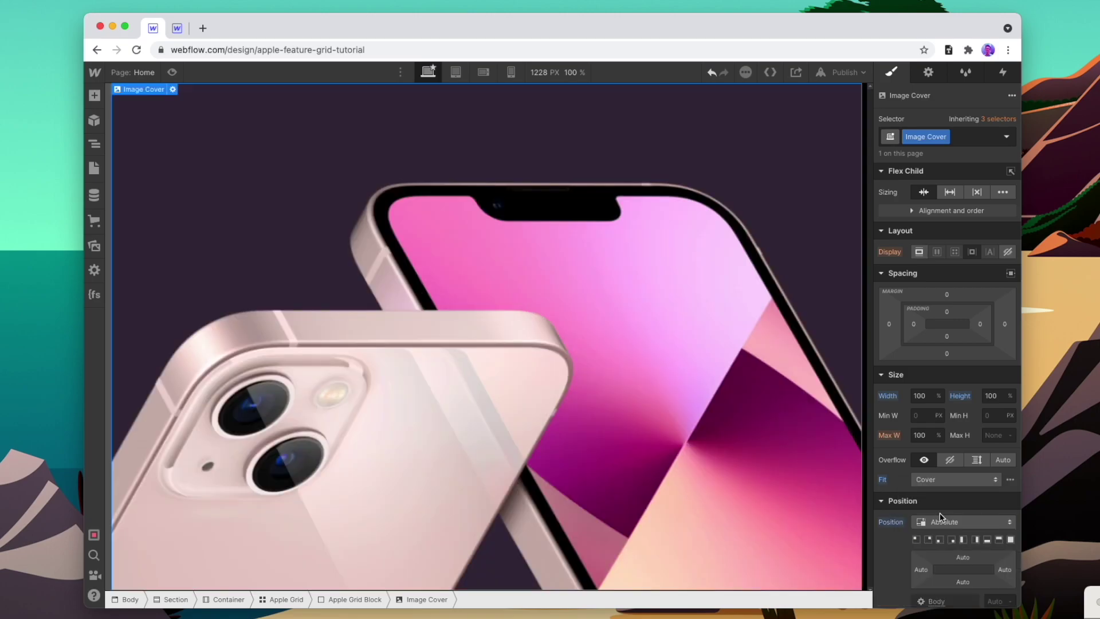
{"action": "left_click", "coordinate": [355, 599]}
{"action": "scroll", "coordinate": [934, 493], "scroll_direction": "down", "scroll_amount": 3}
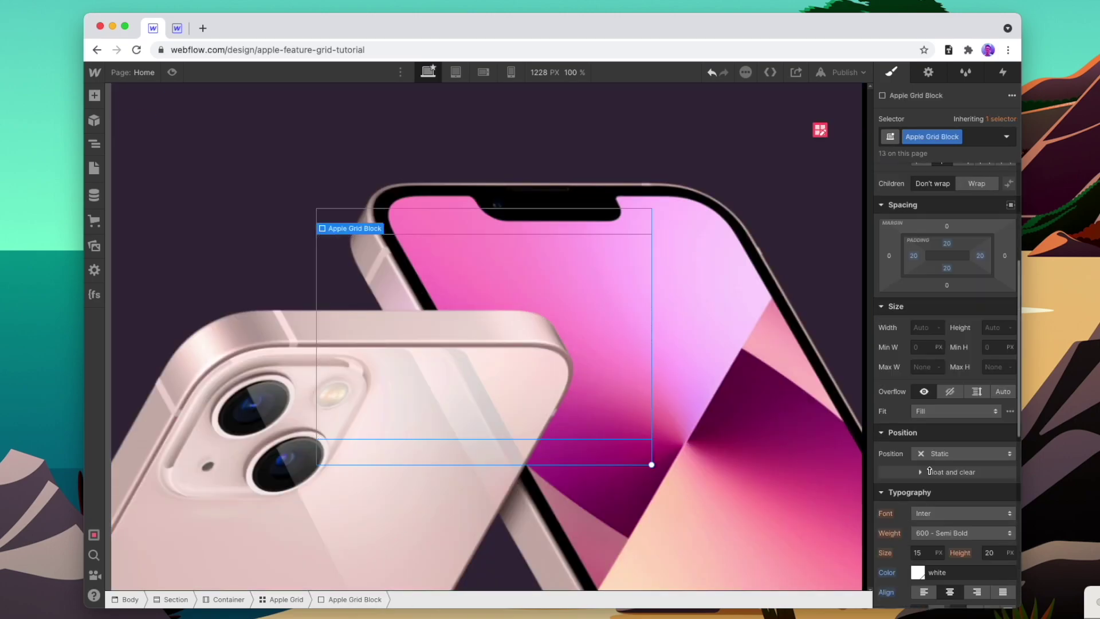
{"action": "left_click", "coordinate": [934, 454]}
{"action": "left_click", "coordinate": [947, 466]}
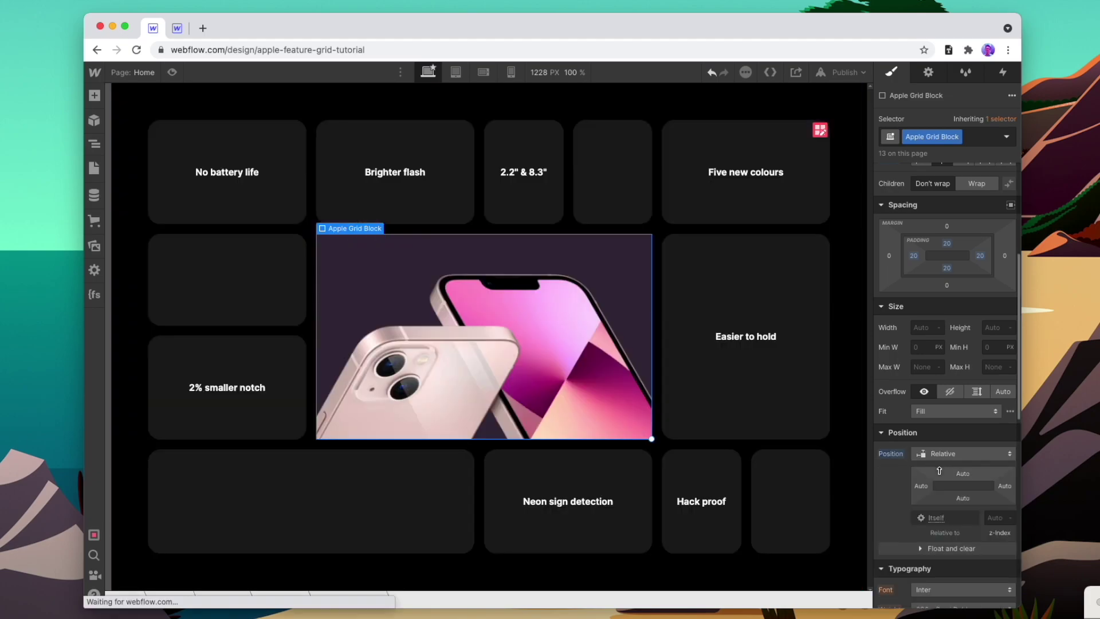
{"action": "left_click", "coordinate": [950, 392]}
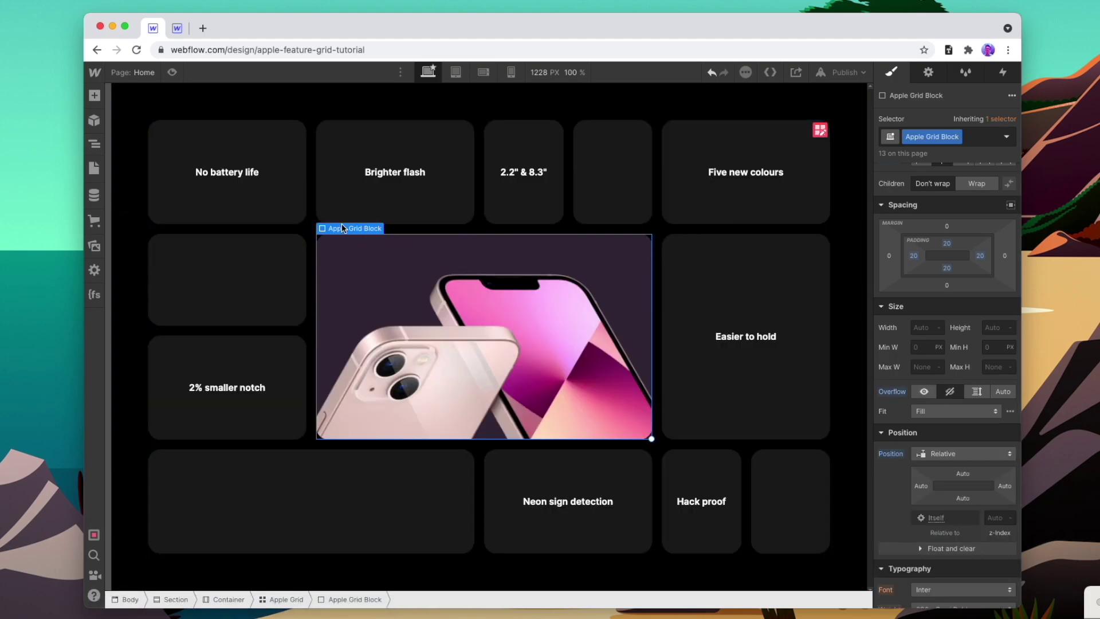
{"action": "left_click", "coordinate": [289, 389]}
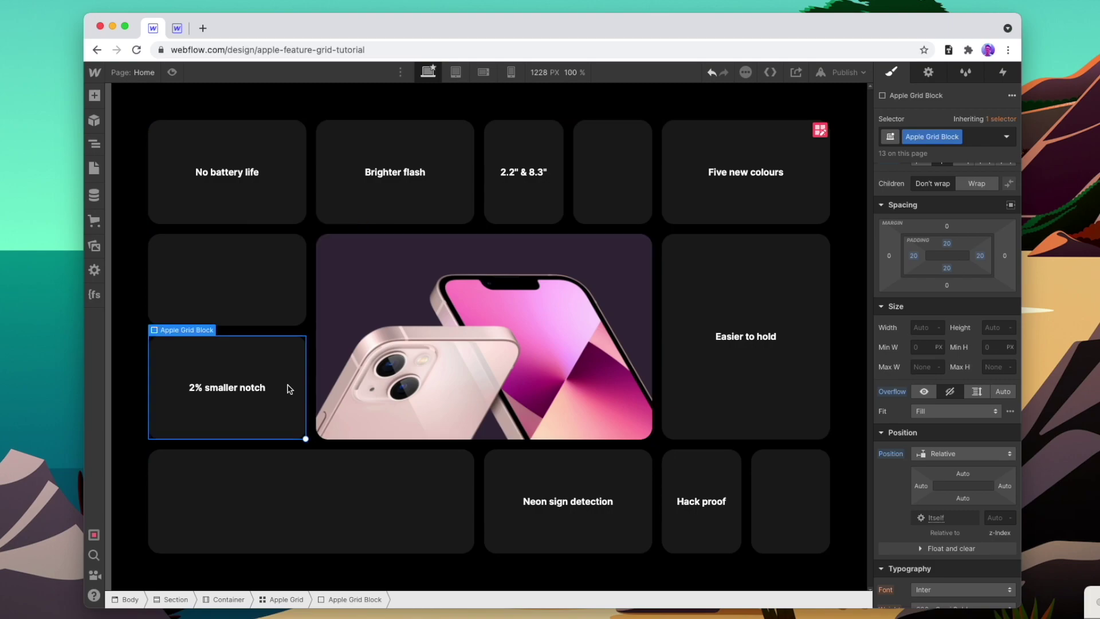
Step: Paste the phone cover image into the Brighter flash card and give Neon sign detection the portrait
{"action": "left_click", "coordinate": [418, 335]}
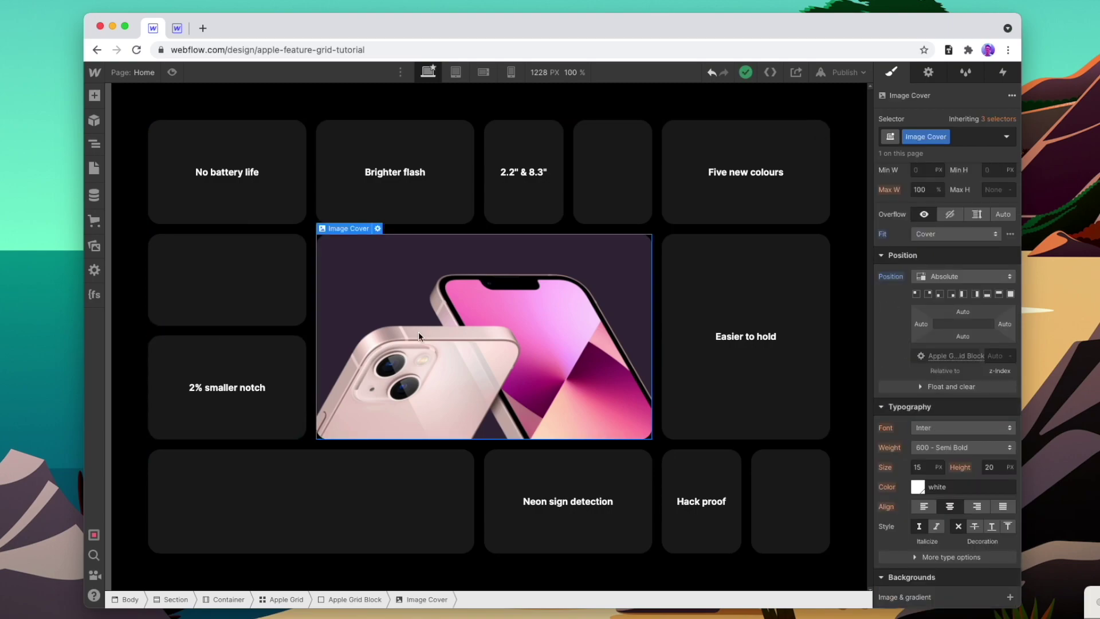
{"action": "left_click", "coordinate": [444, 189]}
{"action": "key", "text": "super+v"}
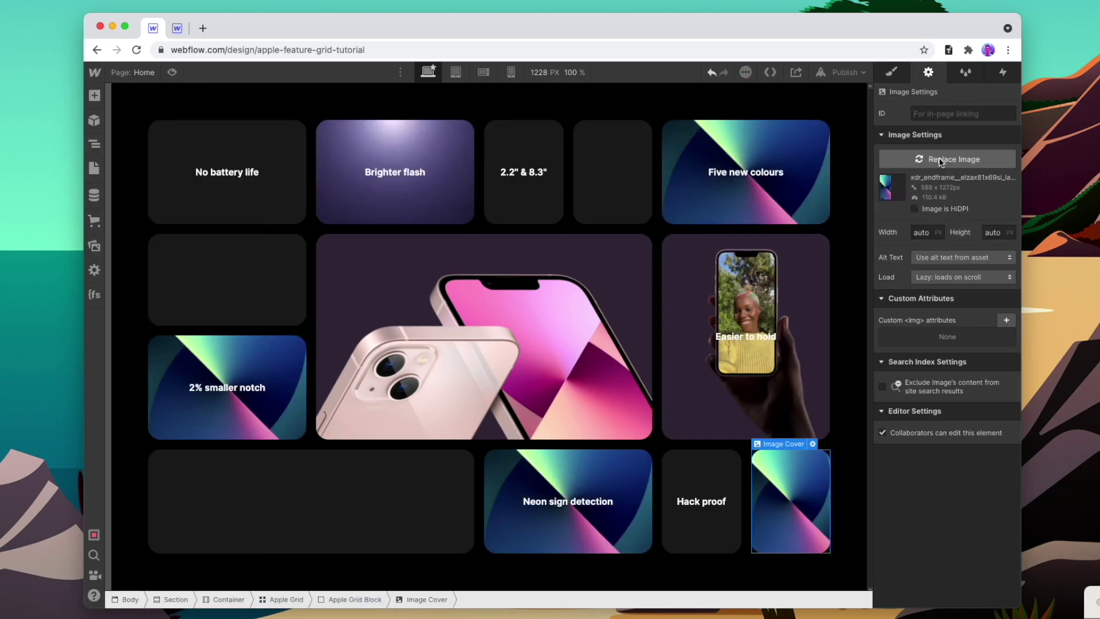
{"action": "left_click", "coordinate": [147, 272]}
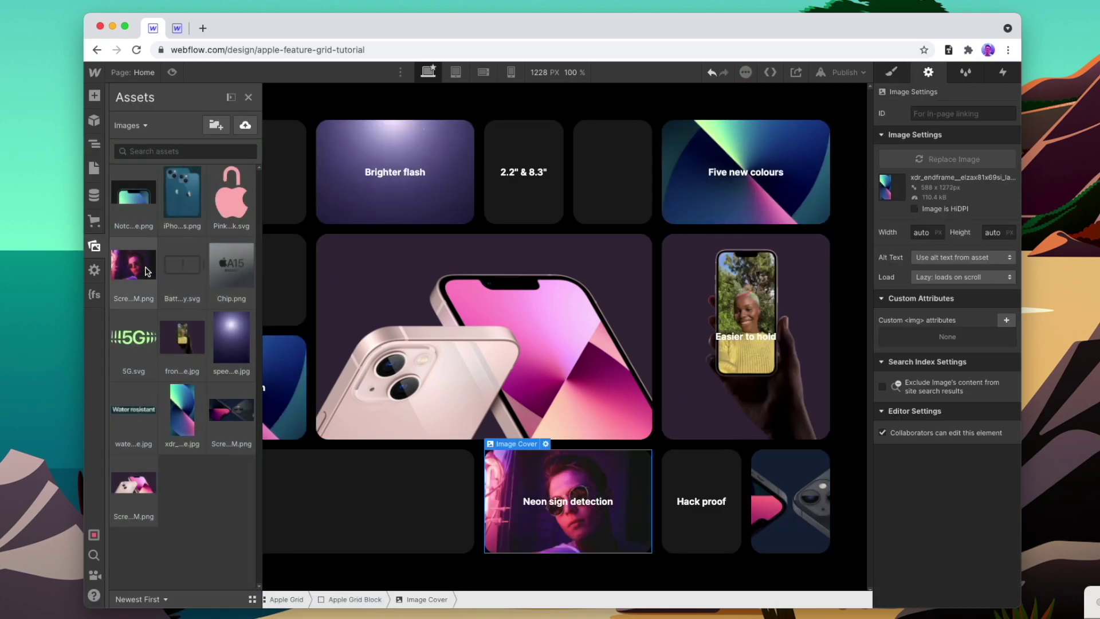
Step: Select the 2% smaller notch caption text block for styling
{"action": "left_click", "coordinate": [284, 396]}
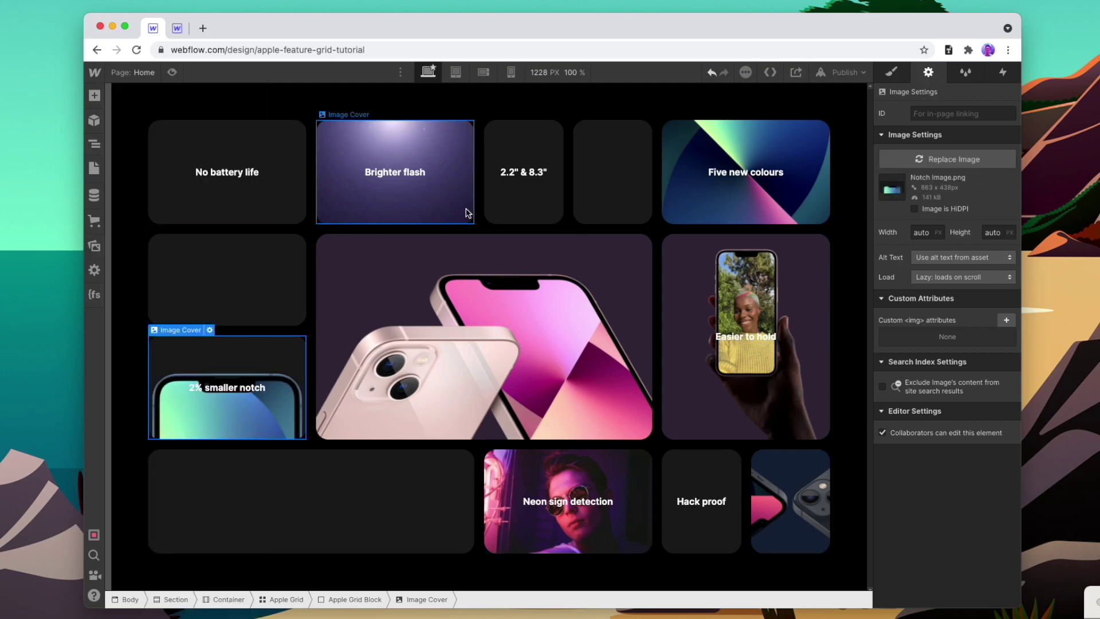
{"action": "left_click", "coordinate": [229, 390]}
{"action": "double_click", "coordinate": [196, 387]}
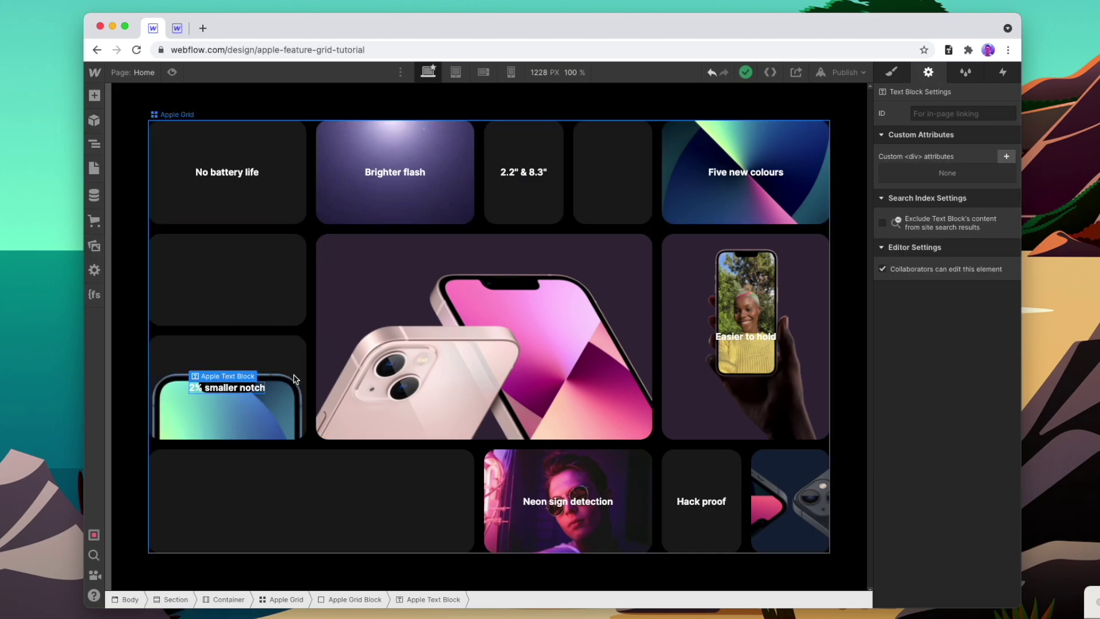
{"action": "left_click", "coordinate": [893, 77]}
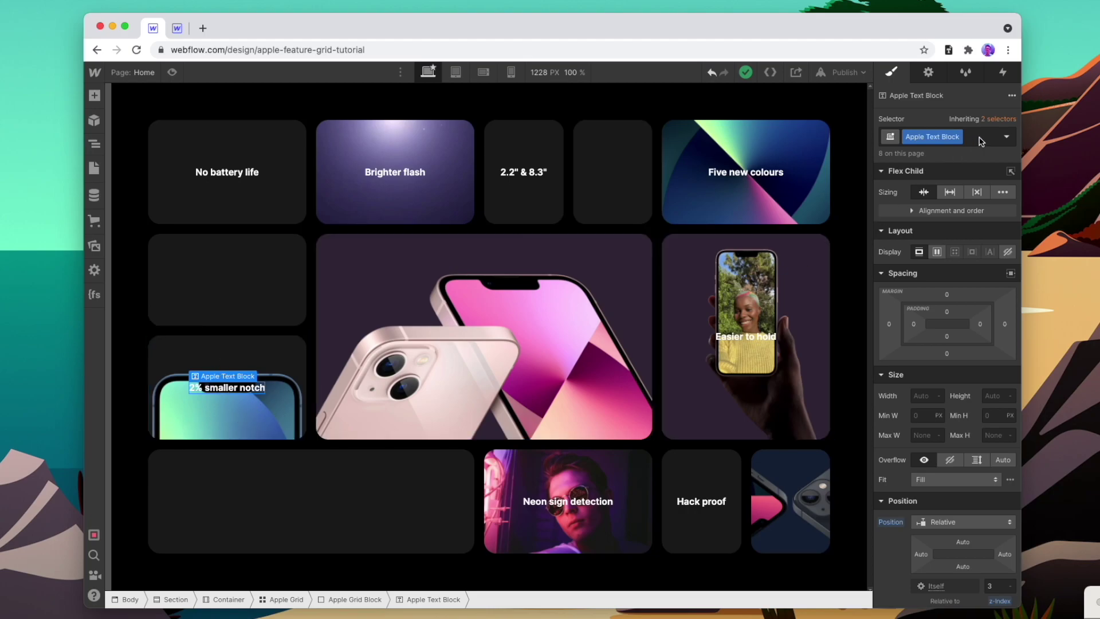
Step: Add a Top Align combo class to the notch caption: Absolute, top 20
{"action": "left_click", "coordinate": [980, 139]}
{"action": "type", "text": "Top Align"}
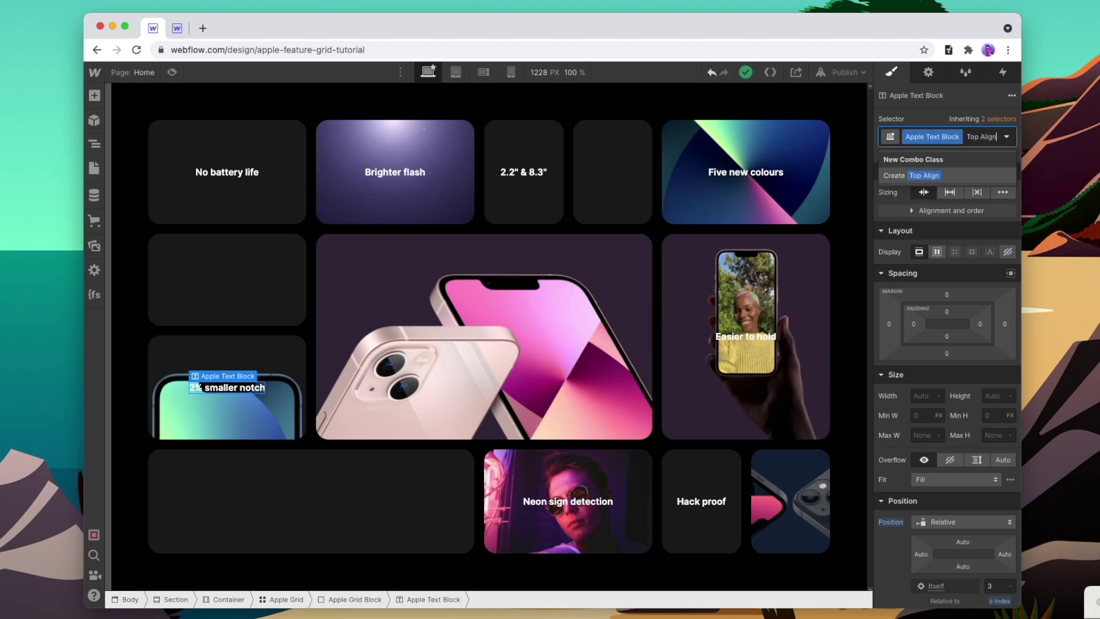
{"action": "key", "text": "Return"}
{"action": "scroll", "coordinate": [963, 516], "scroll_direction": "down", "scroll_amount": 1}
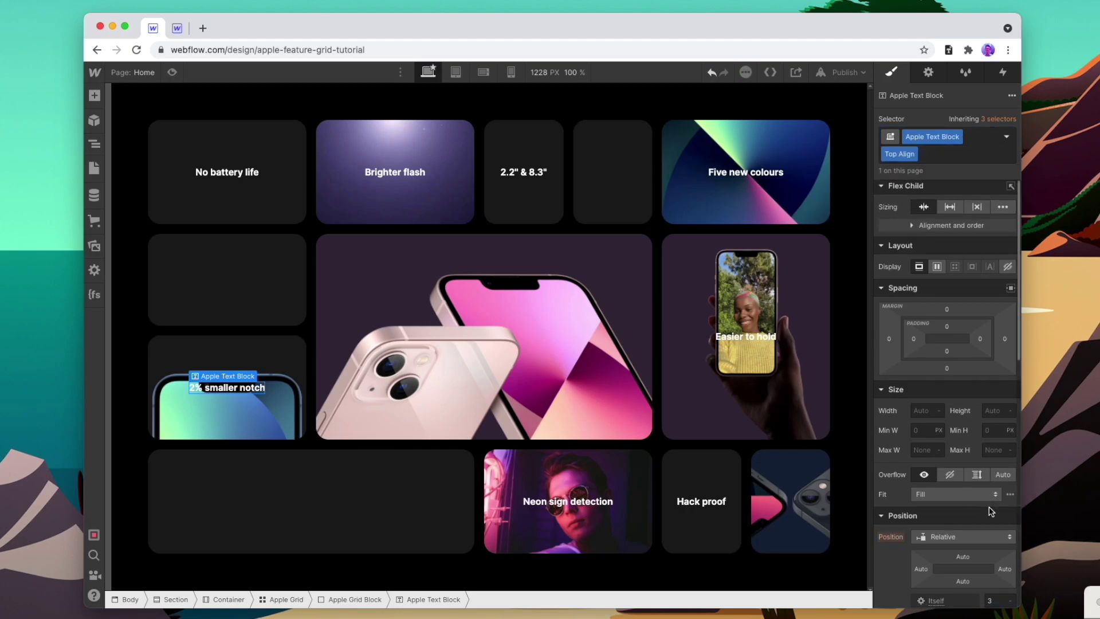
{"action": "left_click", "coordinate": [968, 540]}
{"action": "left_click", "coordinate": [965, 516]}
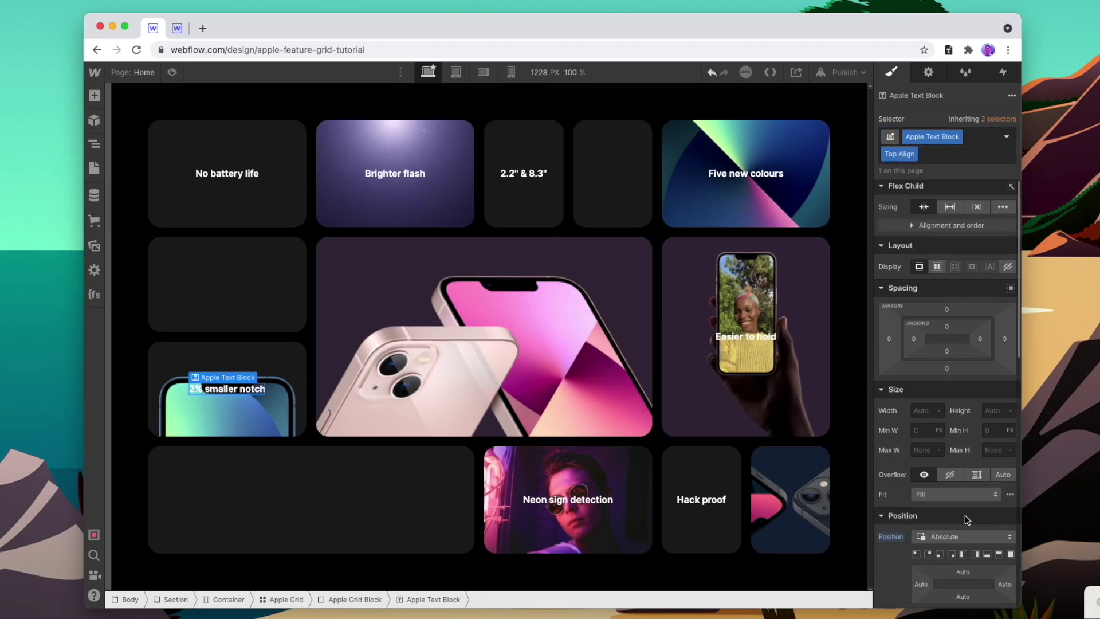
{"action": "left_click", "coordinate": [963, 572]}
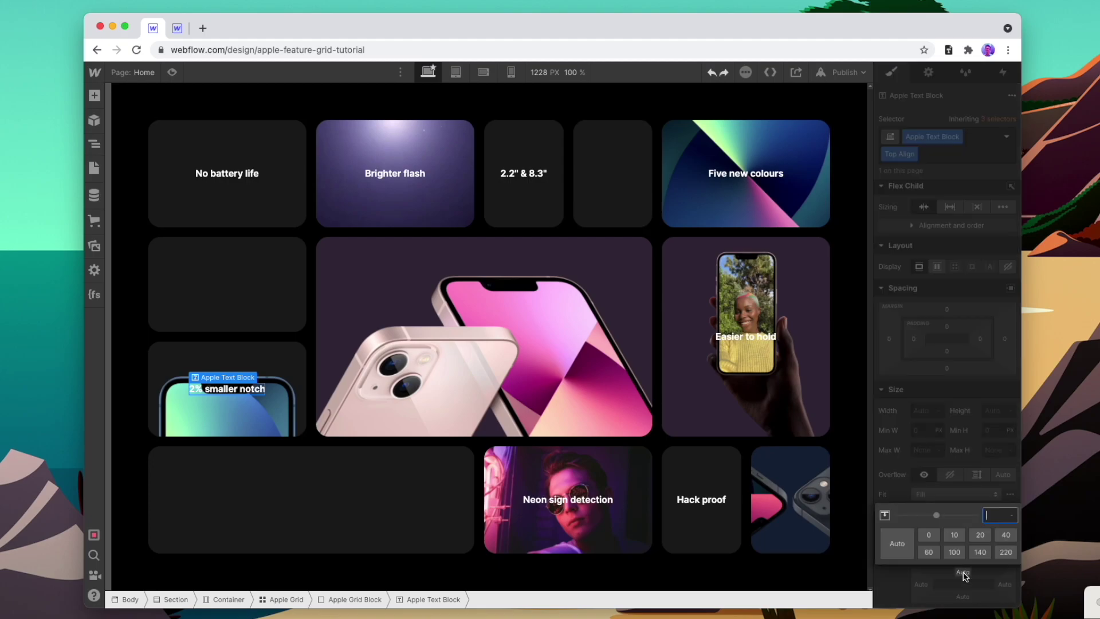
{"action": "type", "text": "20"}
{"action": "key", "text": "Return"}
{"action": "key", "text": "super+z"}
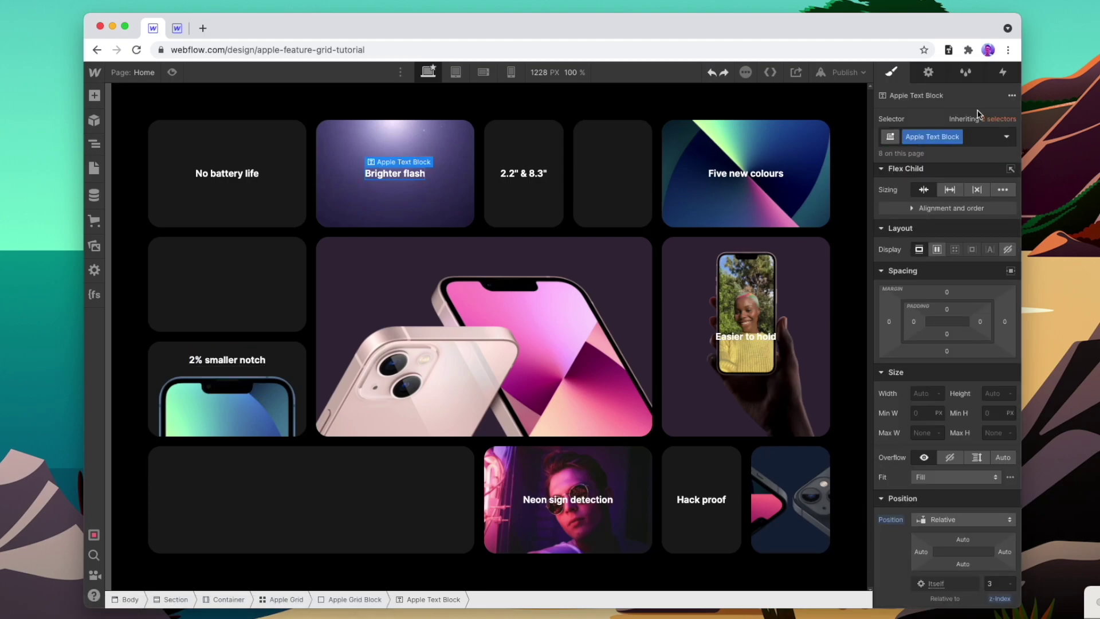
Step: Add an absolutely positioned Bottom Align combo class to the Brighter flash caption
{"action": "left_click", "coordinate": [979, 136]}
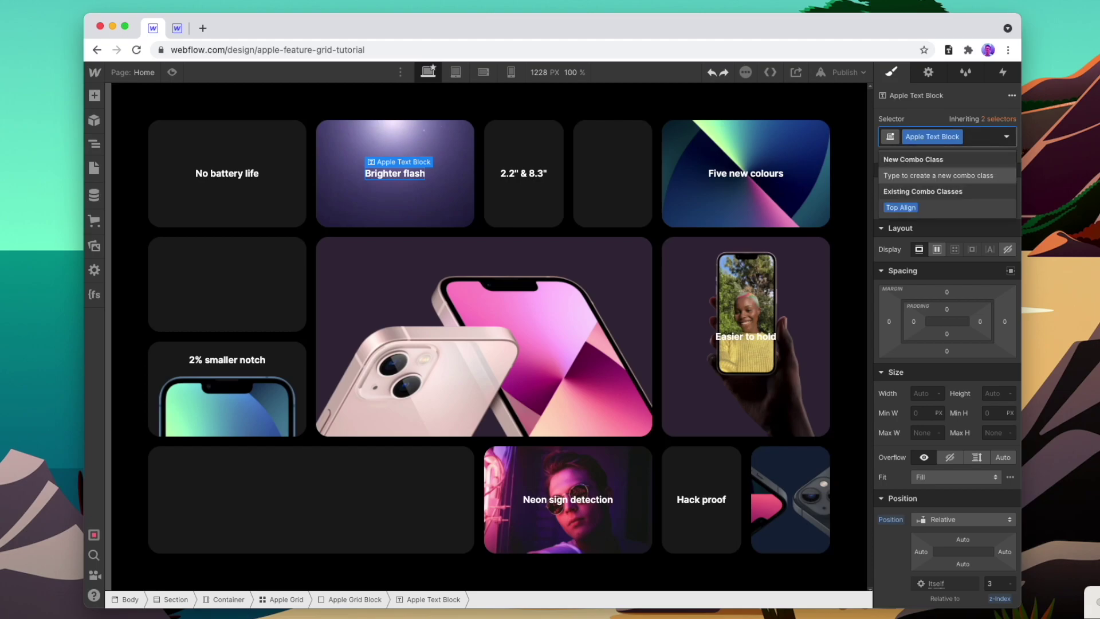
{"action": "type", "text": "Bottom"}
{"action": "type", "text": " Align"}
{"action": "key", "text": "Return"}
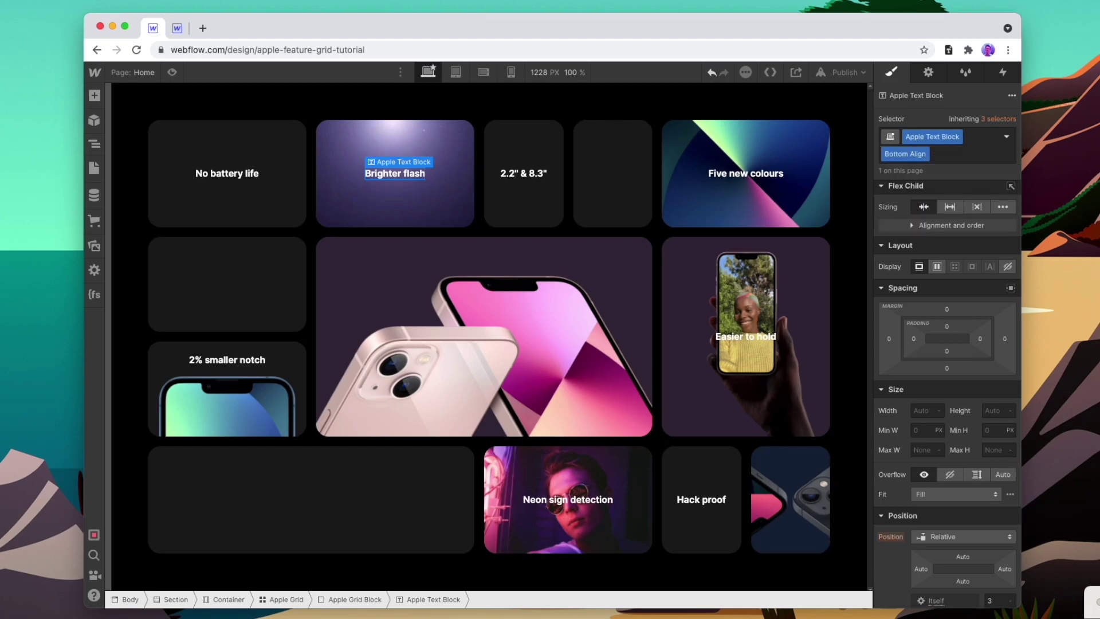
{"action": "scroll", "coordinate": [913, 311], "scroll_direction": "down", "scroll_amount": 1}
{"action": "left_click", "coordinate": [946, 513]}
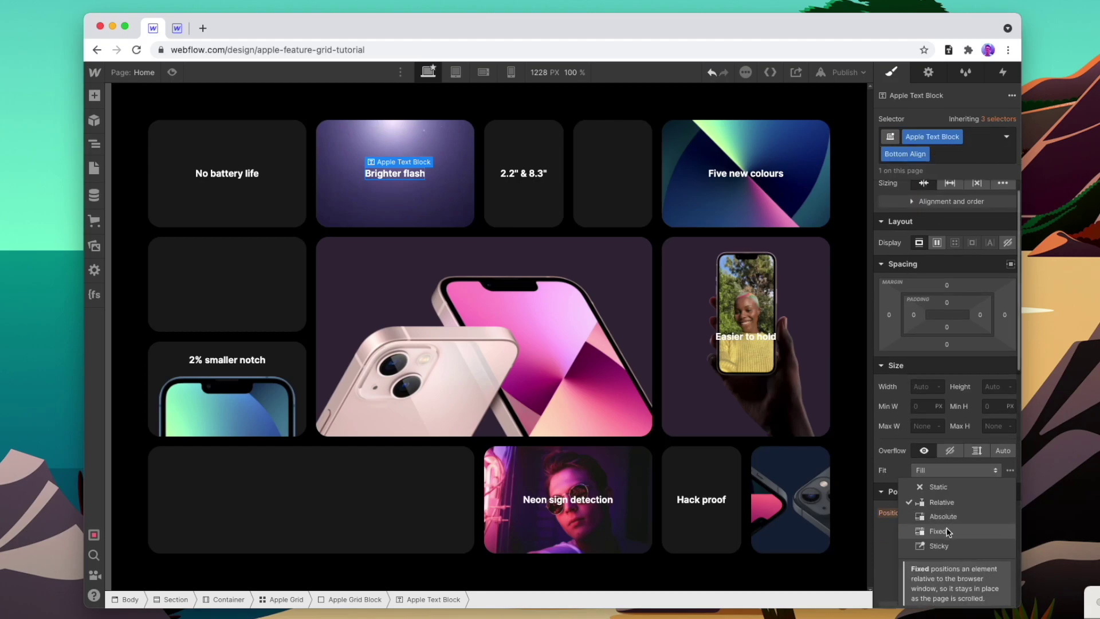
{"action": "left_click", "coordinate": [949, 515]}
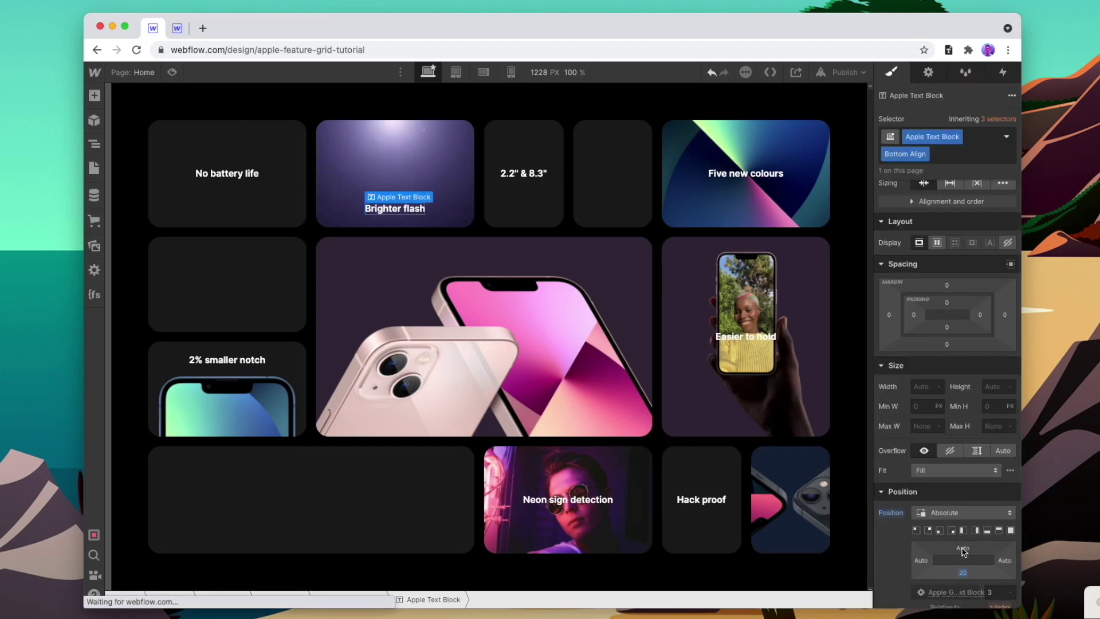
Step: Apply Bottom Align to the Easier to hold, Hack proof and 2.2" & 8.3" captions
{"action": "left_click", "coordinate": [747, 343]}
{"action": "left_click", "coordinate": [974, 136]}
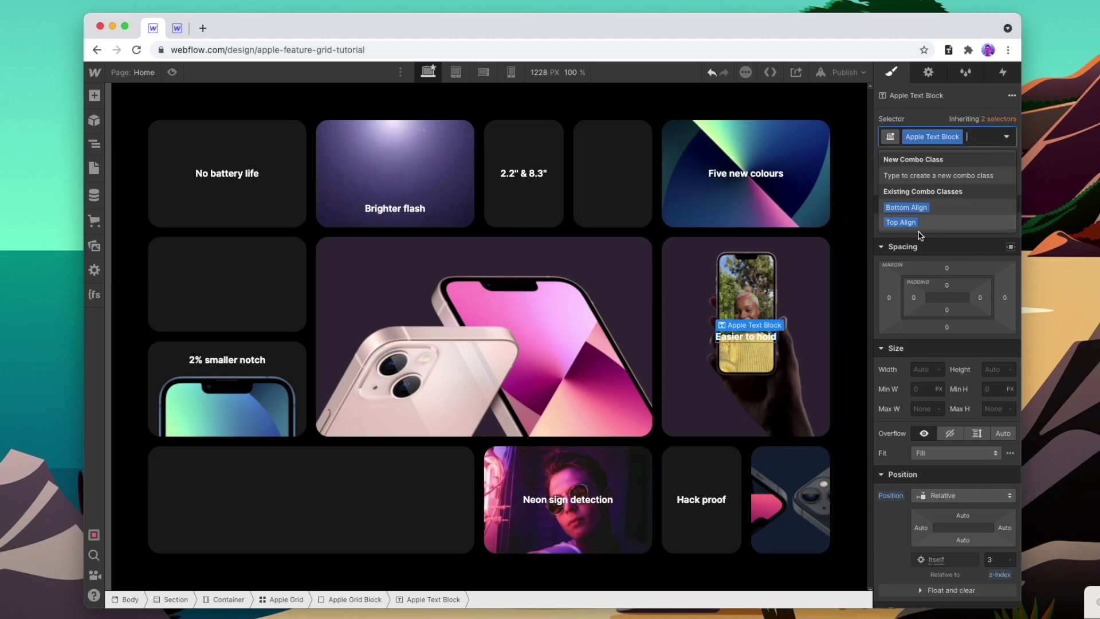
{"action": "left_click", "coordinate": [909, 208]}
{"action": "left_click", "coordinate": [981, 139]}
{"action": "left_click", "coordinate": [947, 209]}
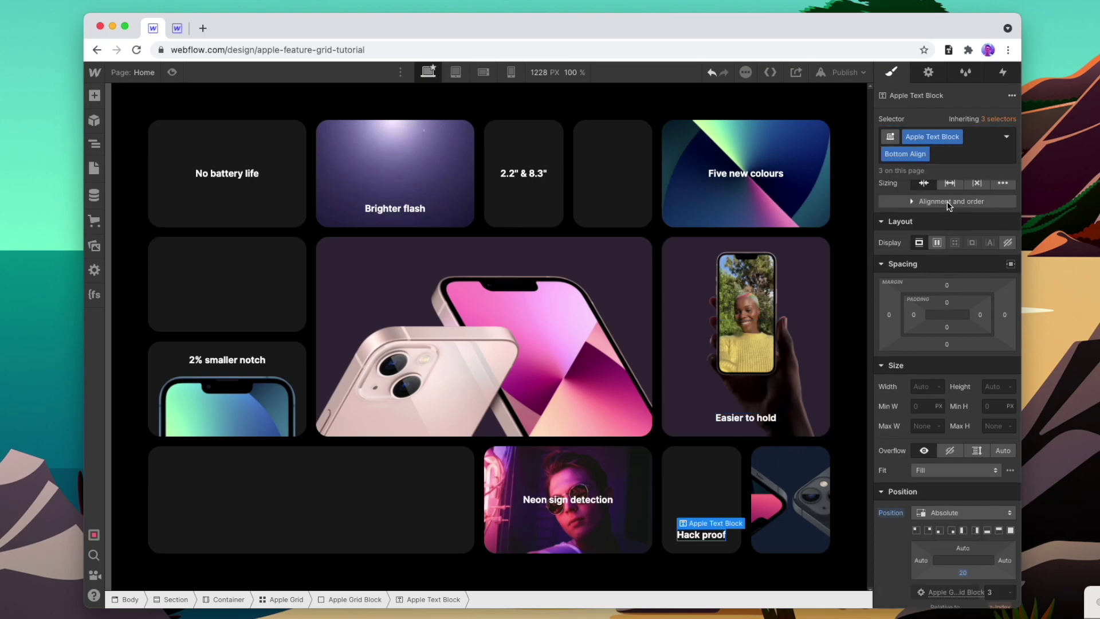
{"action": "left_click", "coordinate": [524, 173]}
{"action": "left_click", "coordinate": [974, 137]}
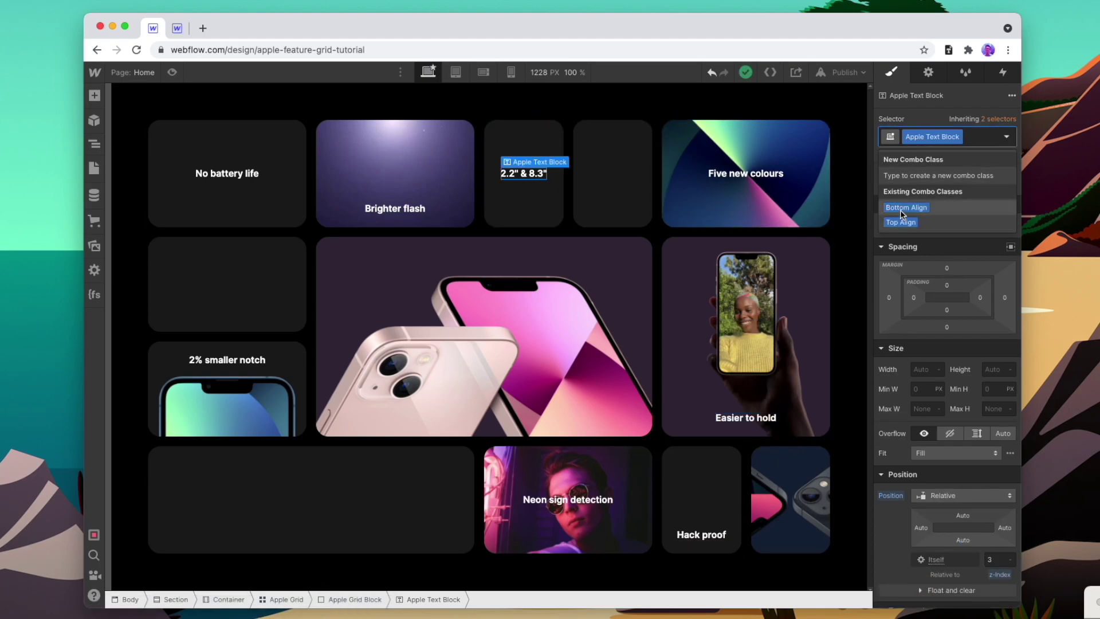
{"action": "left_click", "coordinate": [902, 210]}
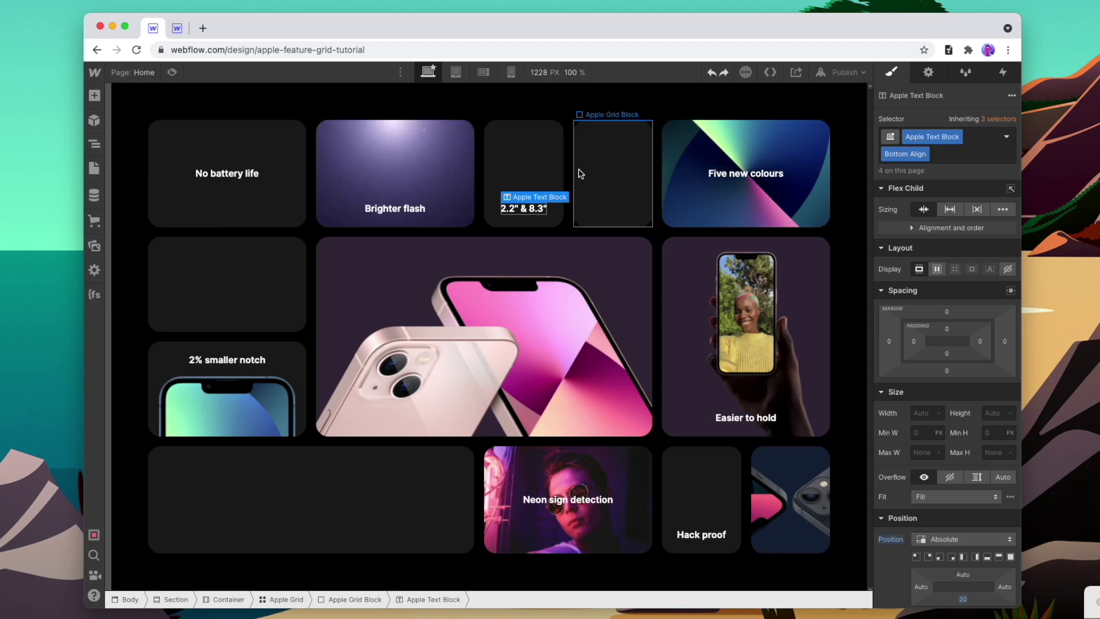
Step: Insert an Image element into the empty top-row card and replace its picture
{"action": "left_click", "coordinate": [612, 165]}
{"action": "key", "text": "super+e"}
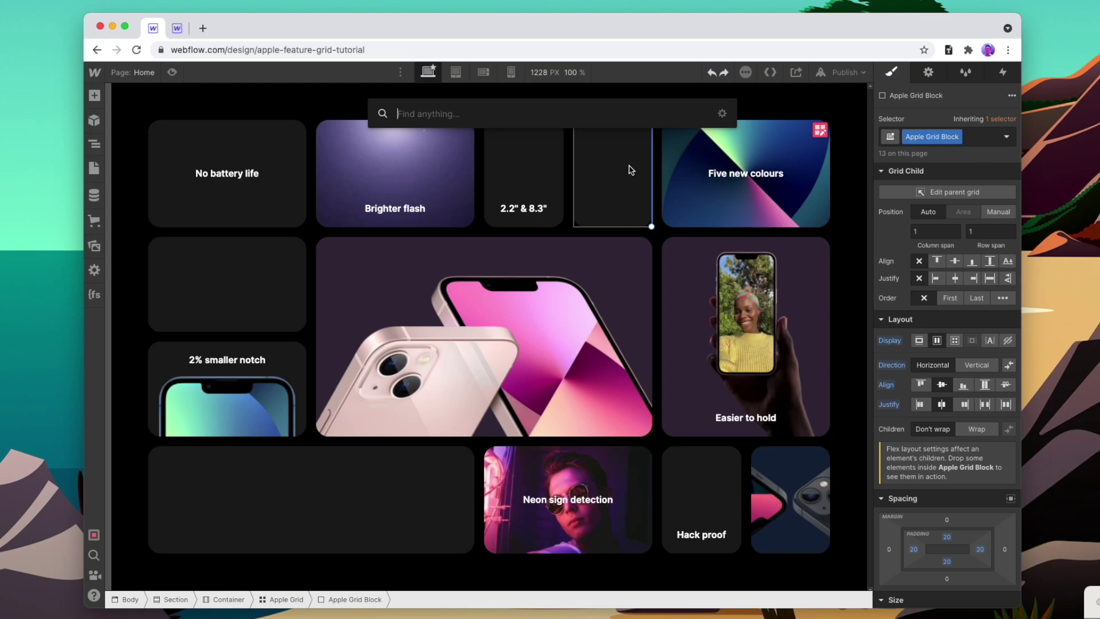
{"action": "type", "text": "image"}
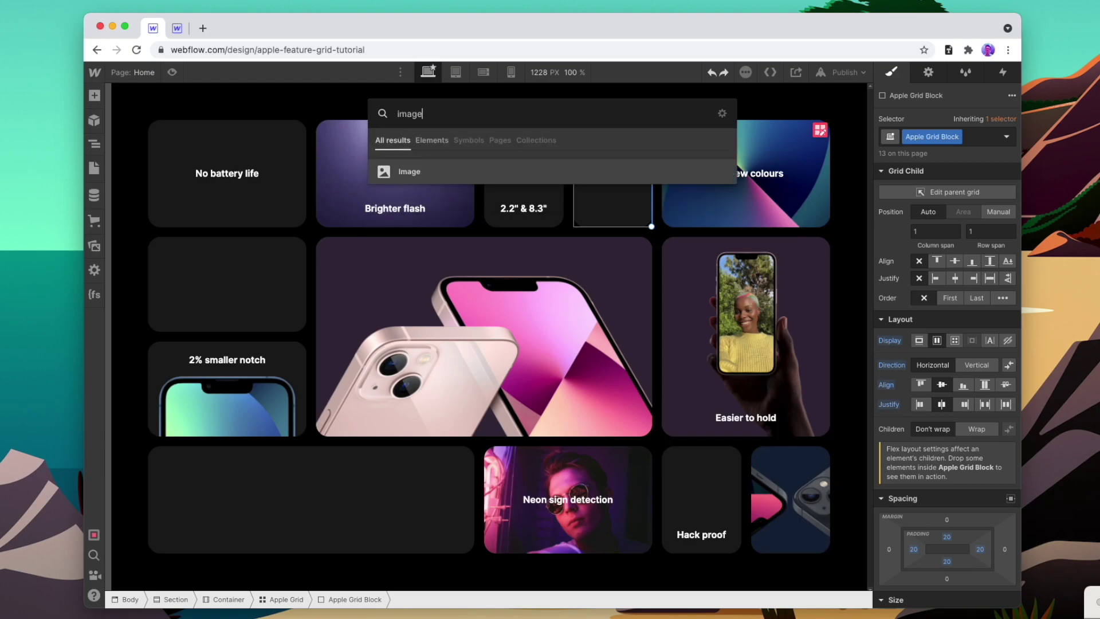
{"action": "left_click", "coordinate": [496, 172]}
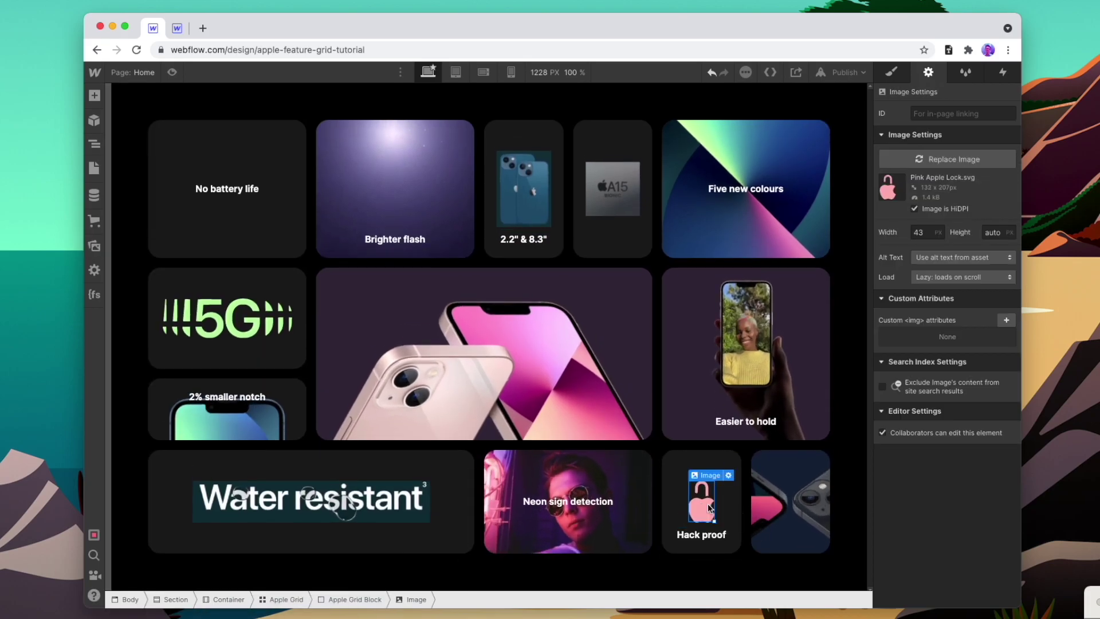
{"action": "left_click", "coordinate": [947, 158]}
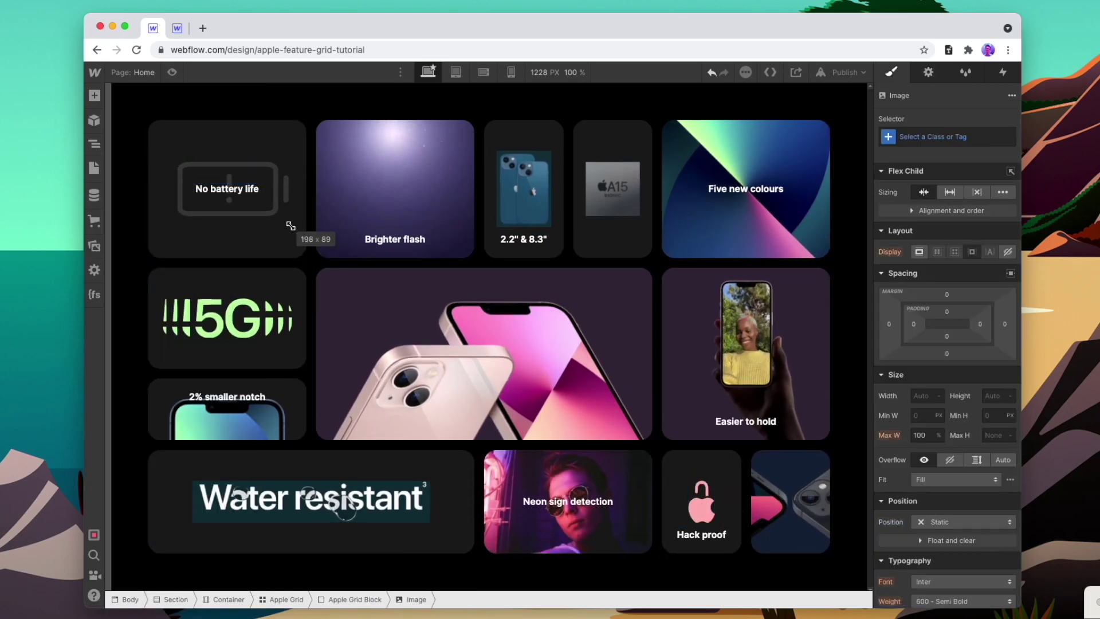
{"action": "left_click", "coordinate": [312, 278]}
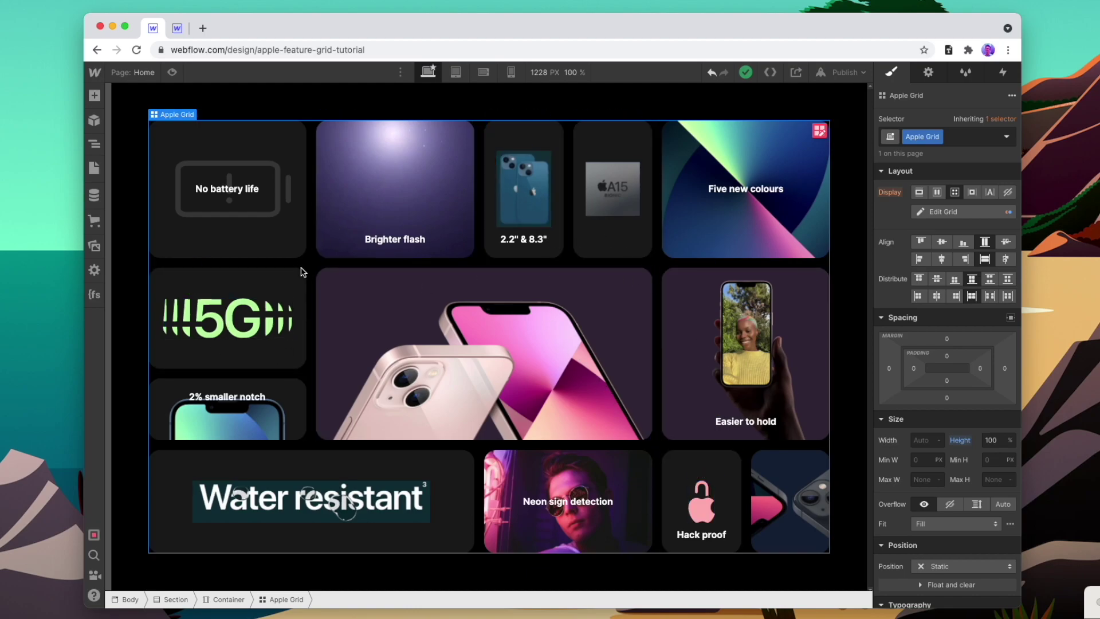
Step: In the grid editor, set the first and second Apple Grid rows to 1fr
{"action": "left_click", "coordinate": [946, 211]}
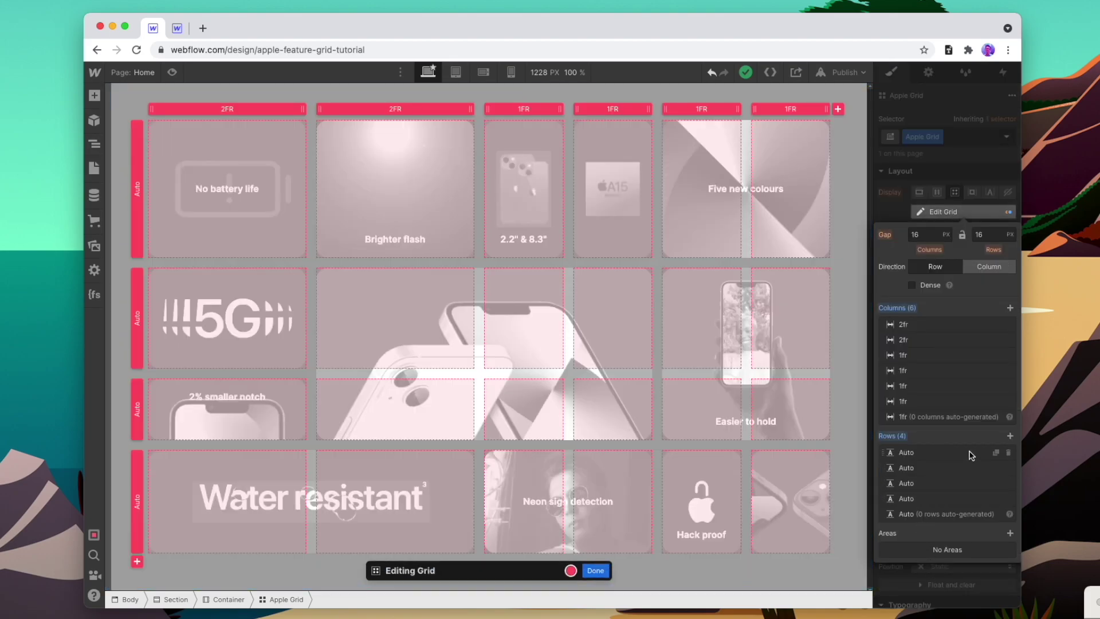
{"action": "left_click", "coordinate": [945, 455]}
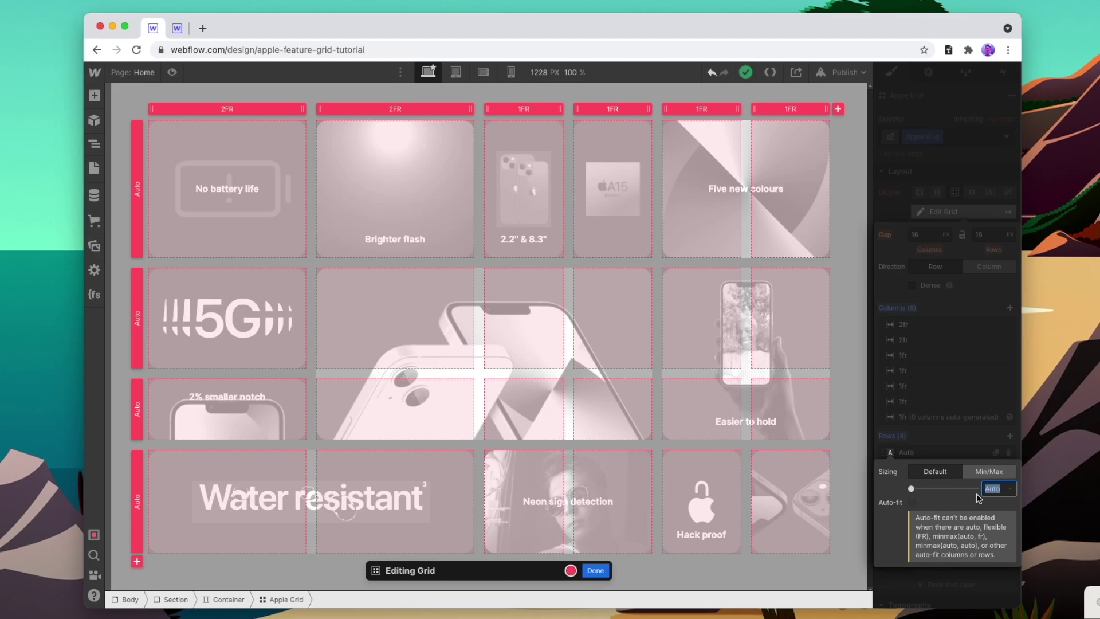
{"action": "type", "text": "1fr"}
{"action": "key", "text": "Return"}
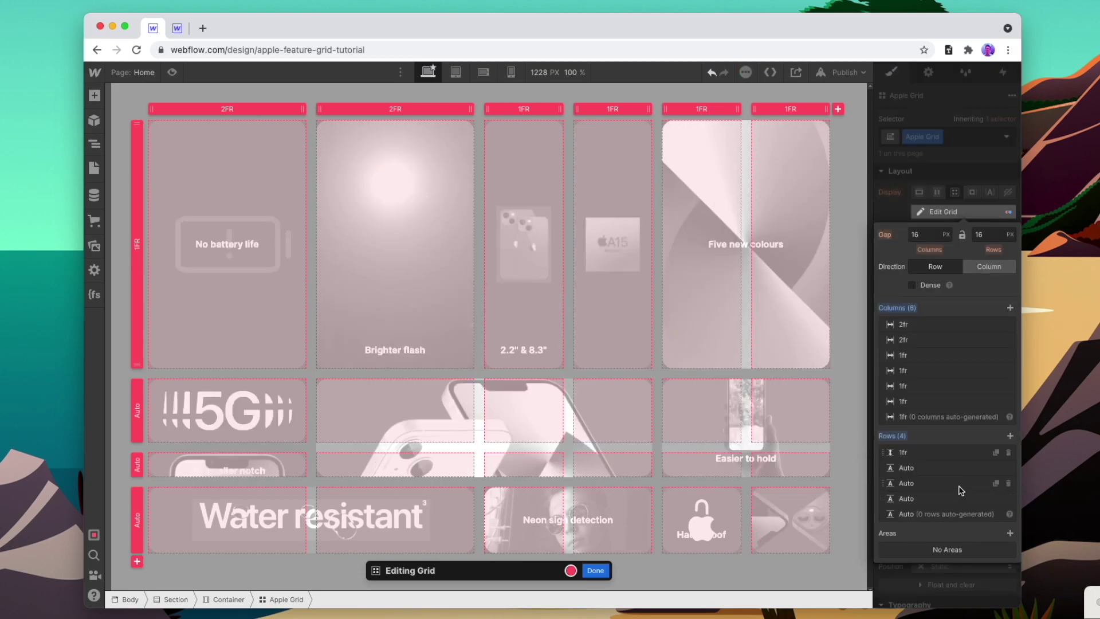
{"action": "left_click", "coordinate": [933, 457]}
{"action": "left_click", "coordinate": [942, 457]}
{"action": "left_click", "coordinate": [934, 468]}
{"action": "type", "text": "1fr"}
{"action": "key", "text": "Return"}
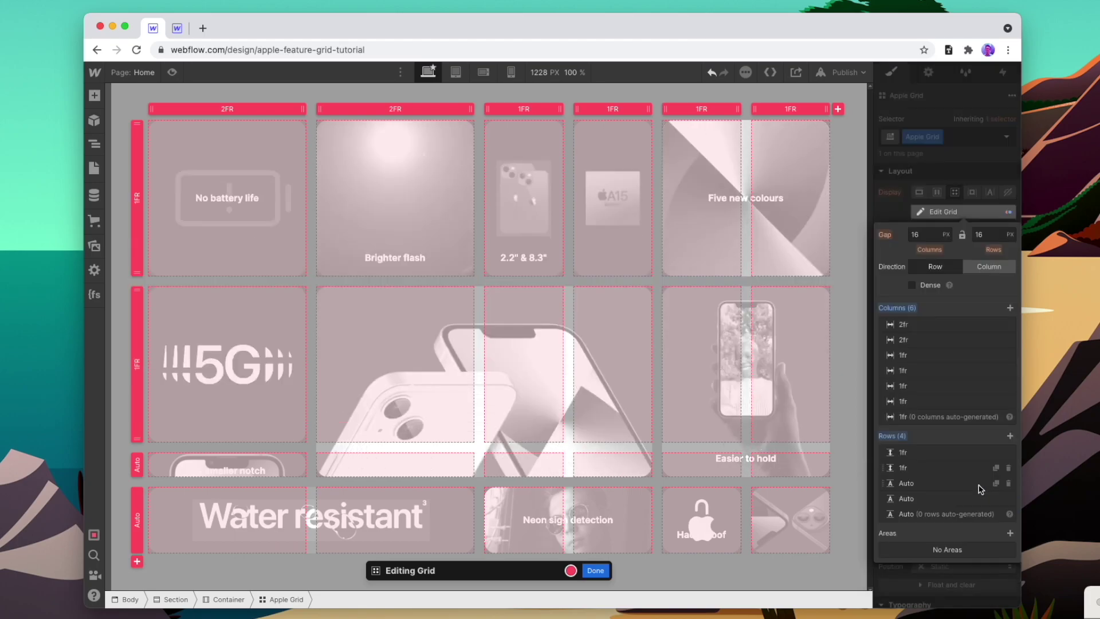
Step: Set the third and fourth rows to 1fr and exit grid editing
{"action": "left_click", "coordinate": [931, 484]}
{"action": "type", "text": "1"}
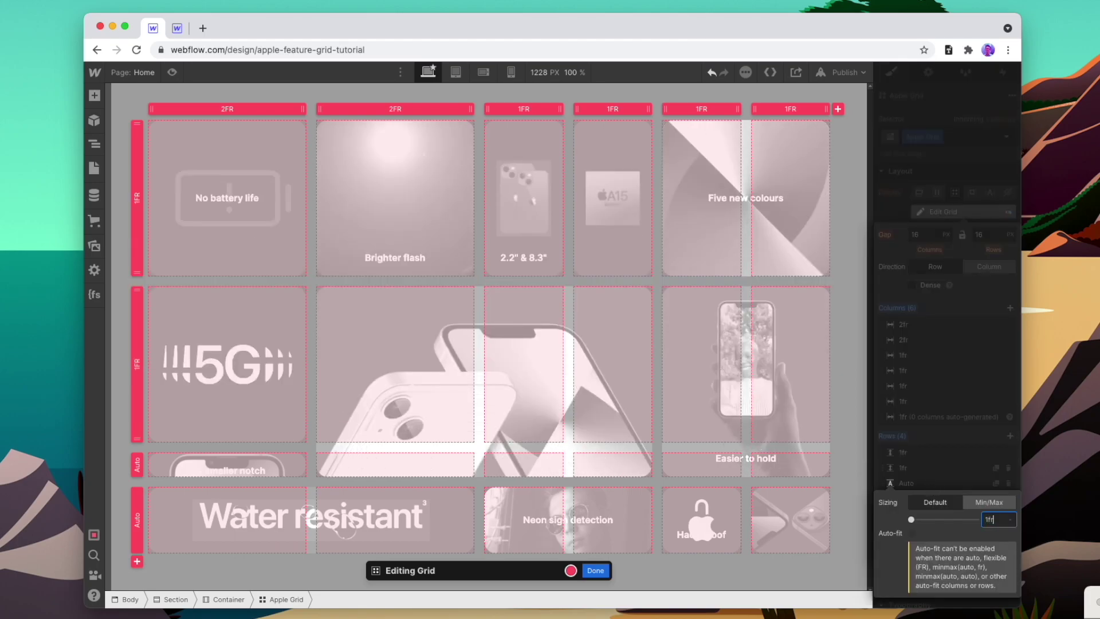
{"action": "type", "text": "fr"}
{"action": "key", "text": "Return"}
{"action": "left_click", "coordinate": [919, 499]}
{"action": "type", "text": "1"}
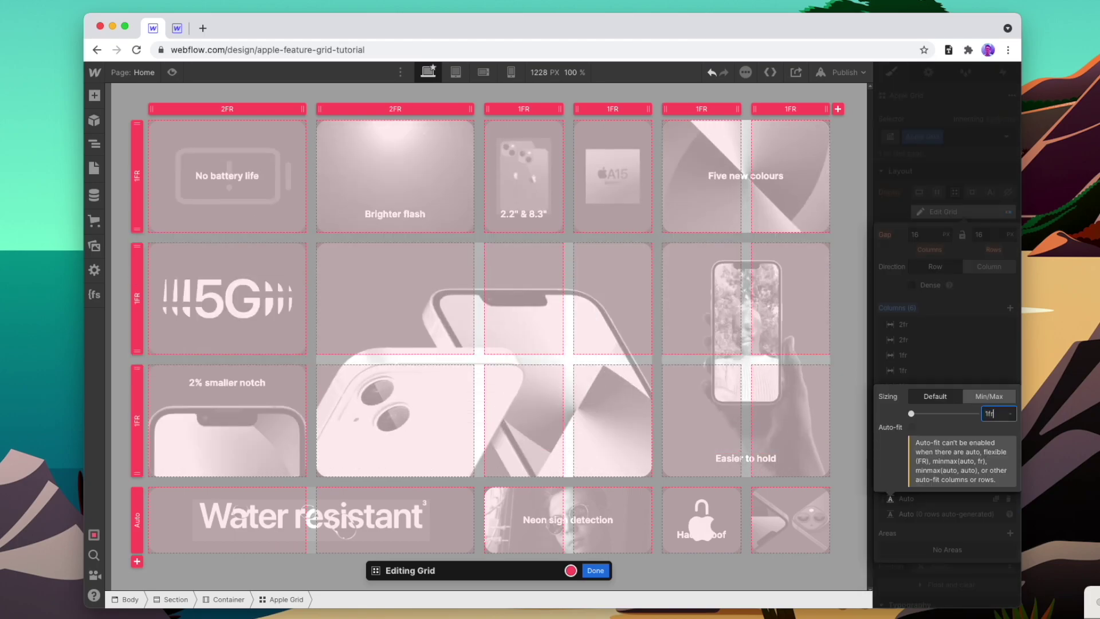
{"action": "type", "text": "fr"}
{"action": "key", "text": "Return"}
{"action": "key", "text": "Escape"}
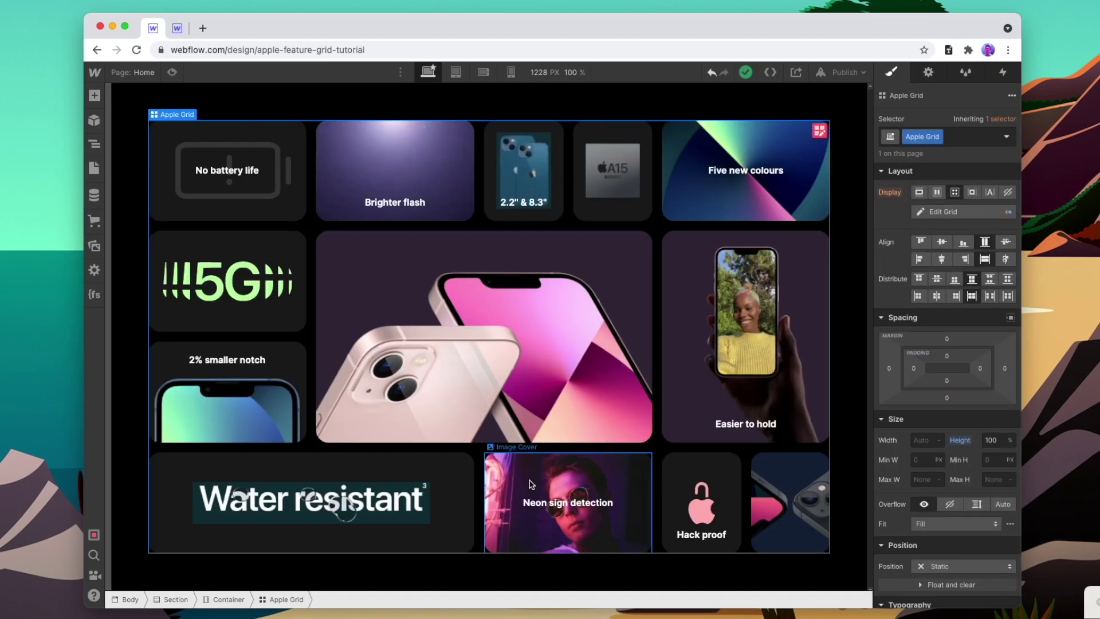
Step: Give the Water resistant block a Green Background combo class with background color #0c3138
{"action": "left_click", "coordinate": [452, 492]}
{"action": "left_click", "coordinate": [988, 139]}
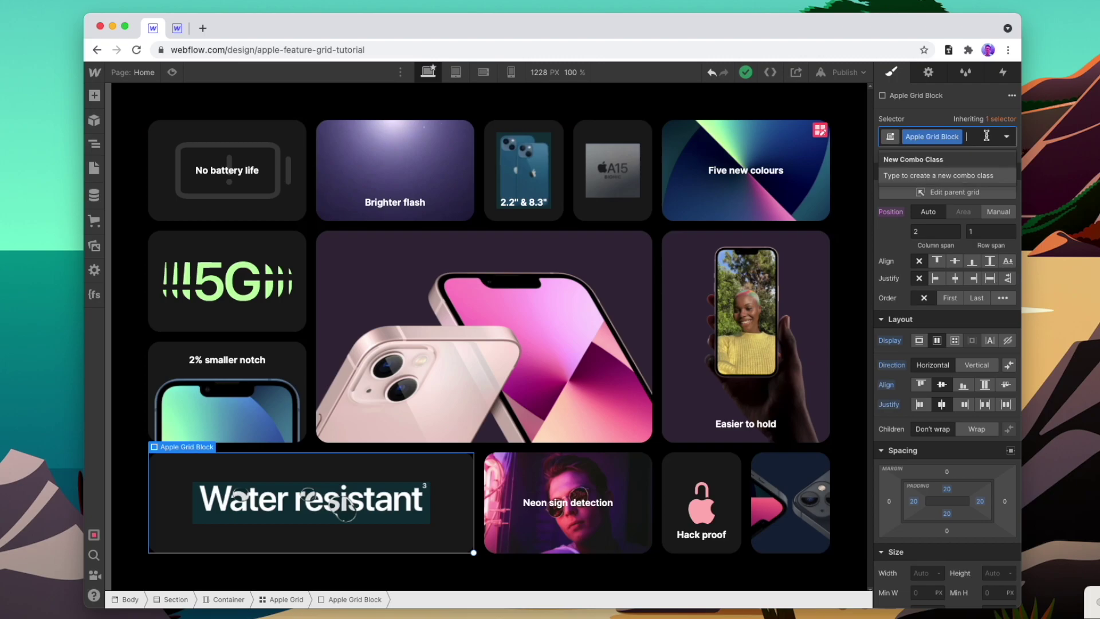
{"action": "type", "text": "G"}
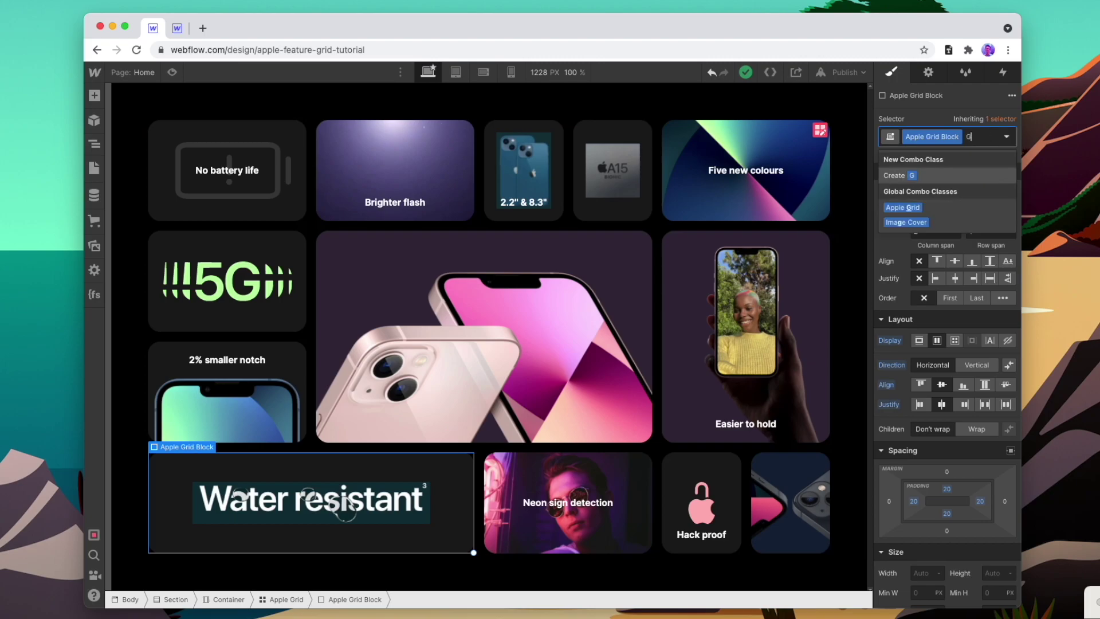
{"action": "type", "text": "reen Back"}
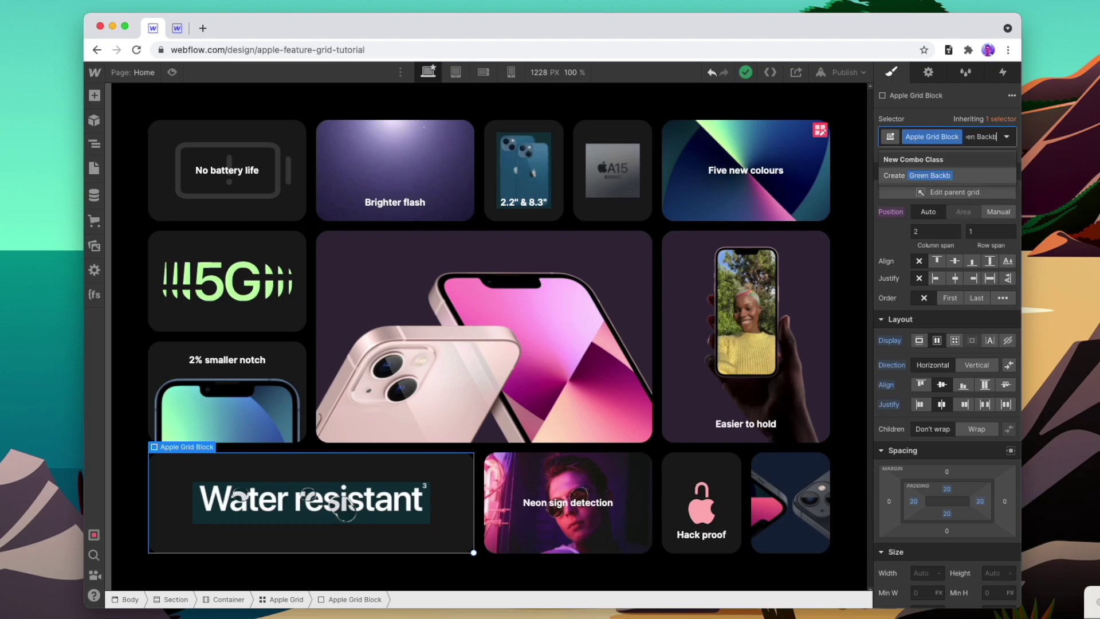
{"action": "type", "text": "ground"}
{"action": "key", "text": "Return"}
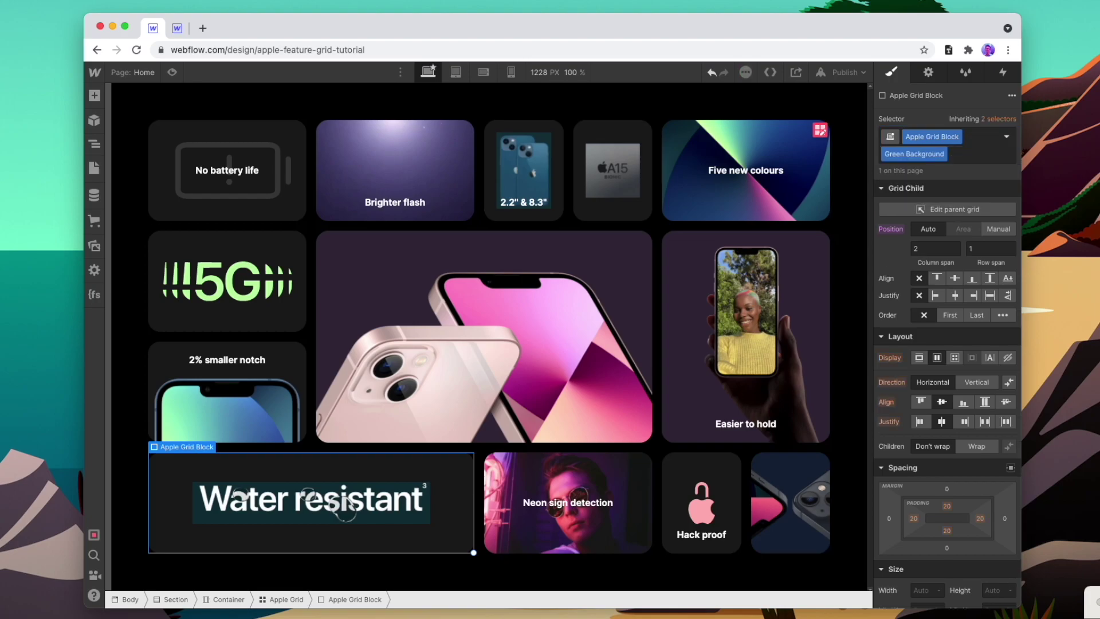
{"action": "scroll", "coordinate": [940, 336], "scroll_direction": "down", "scroll_amount": 8}
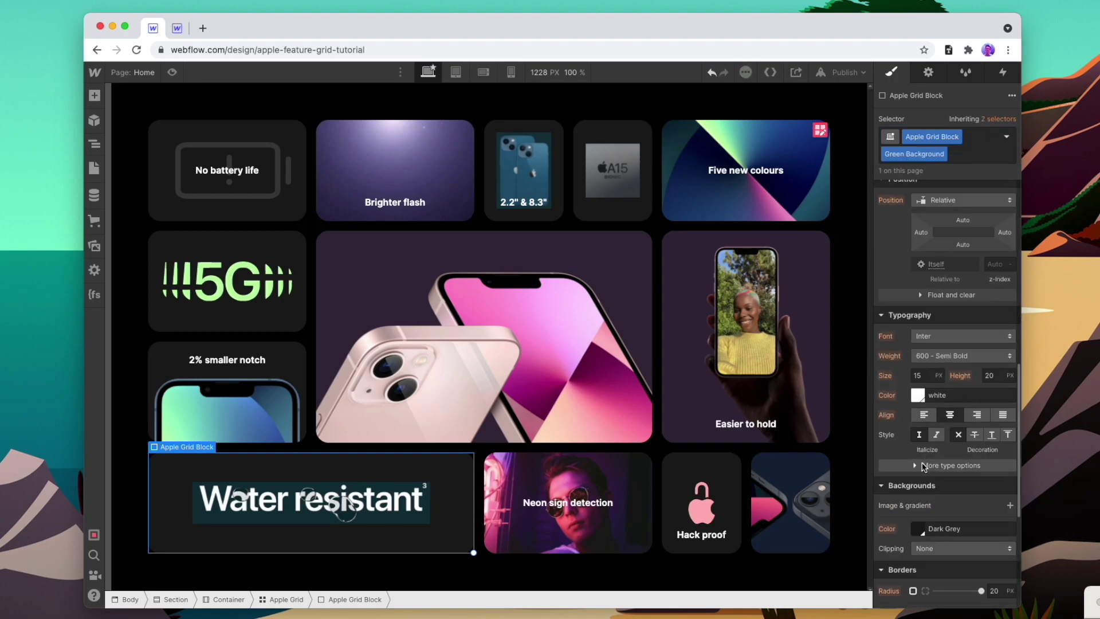
{"action": "left_click", "coordinate": [918, 532]}
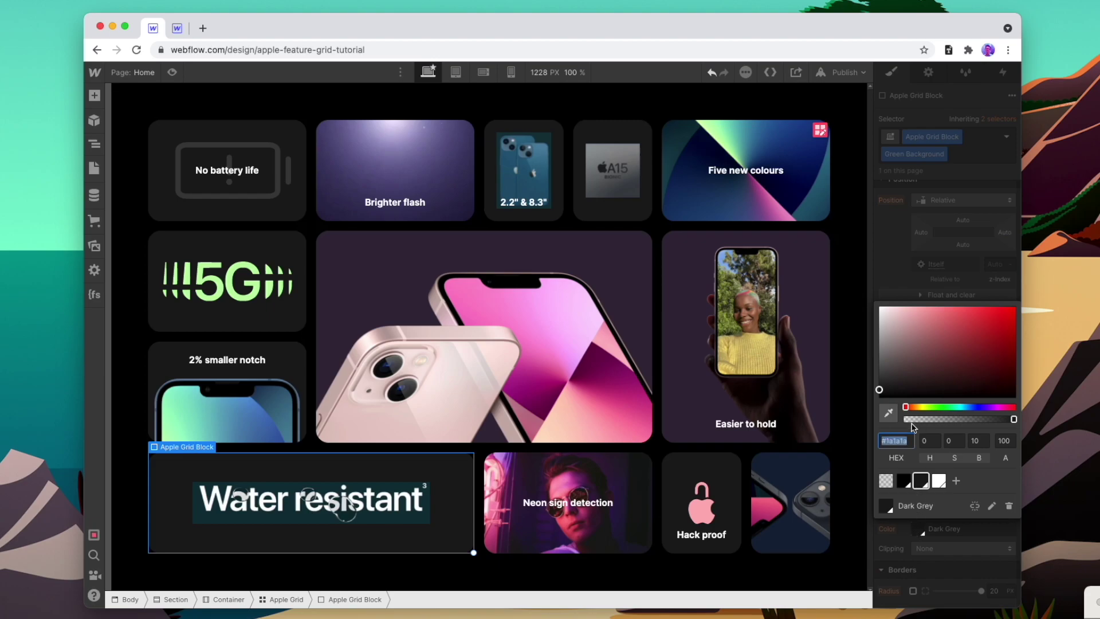
Step: Apply the Green Background combo class to the 5G and 2.2" & 8.3" blocks
{"action": "left_click", "coordinate": [267, 240]}
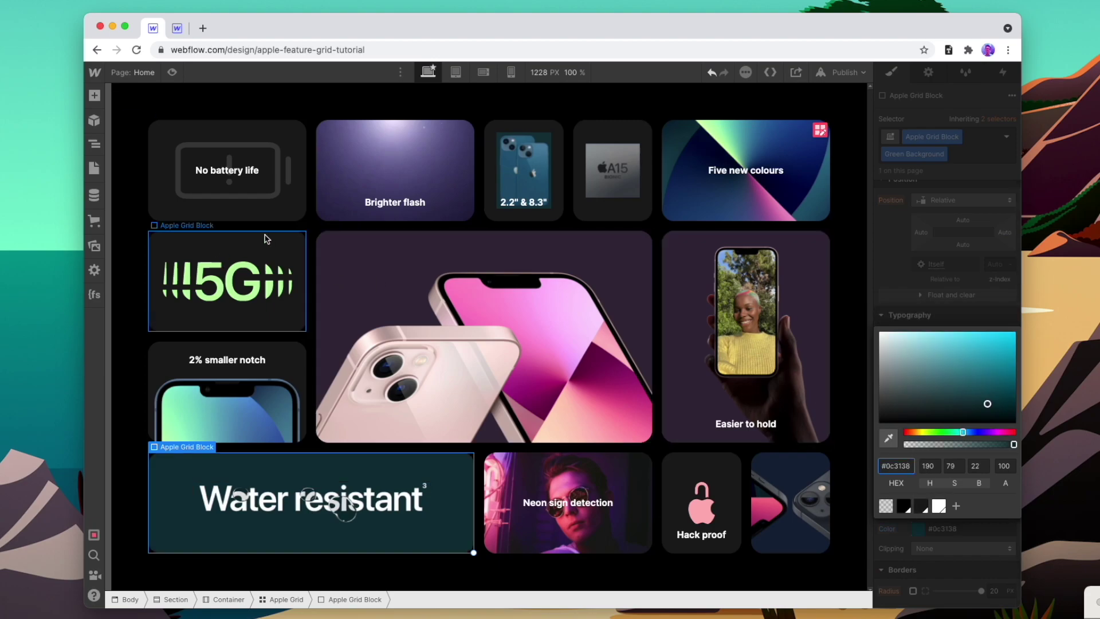
{"action": "left_click", "coordinate": [970, 137]}
{"action": "left_click", "coordinate": [911, 207]}
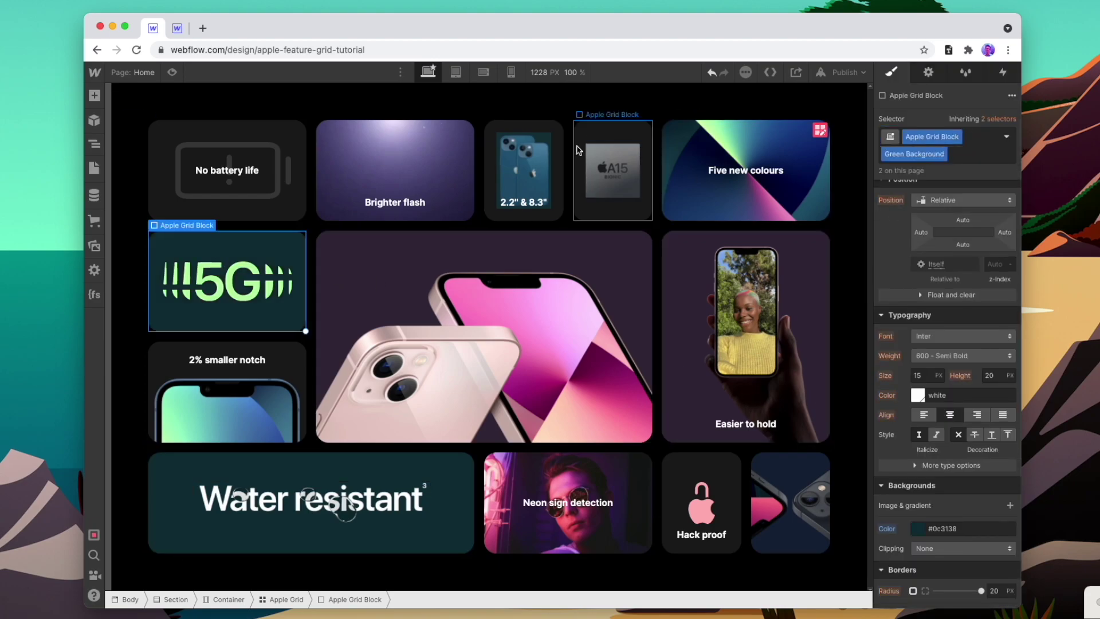
{"action": "left_click", "coordinate": [557, 140]}
{"action": "left_click", "coordinate": [967, 139]}
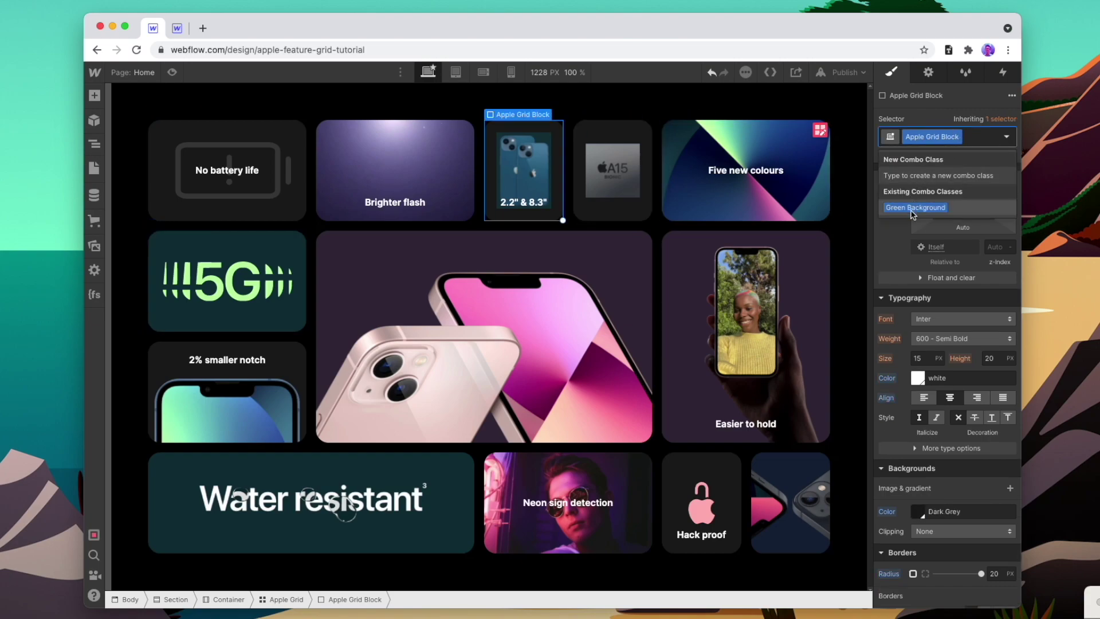
{"action": "left_click", "coordinate": [913, 208]}
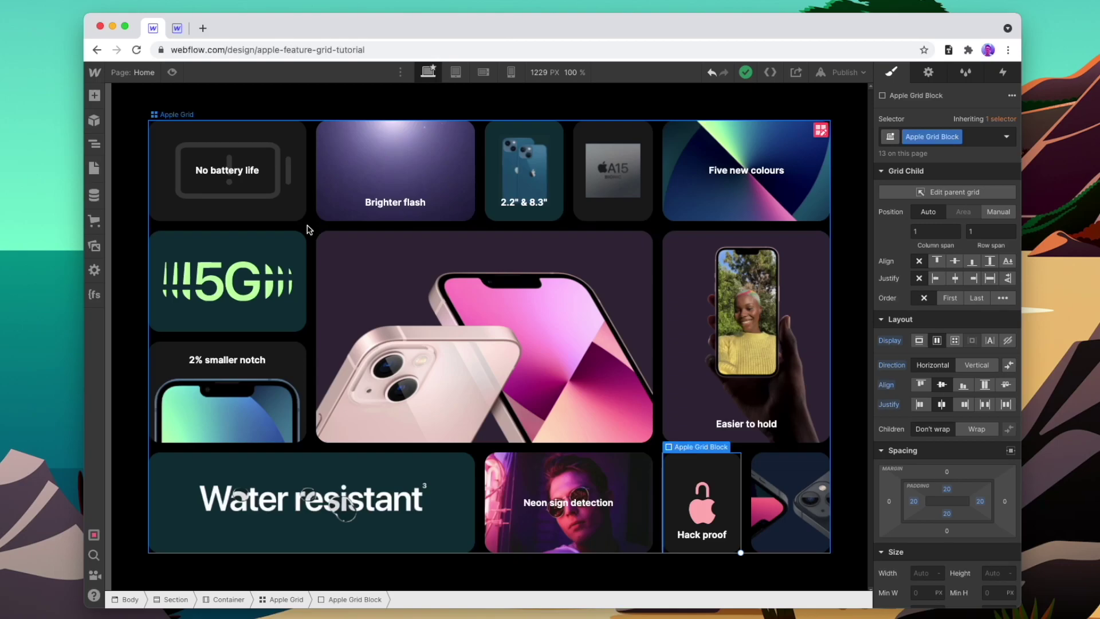
Step: Add a Scroll into view trigger with a Shrink animation and 400 ms delay to the Apple Grid
{"action": "left_click", "coordinate": [1008, 74]}
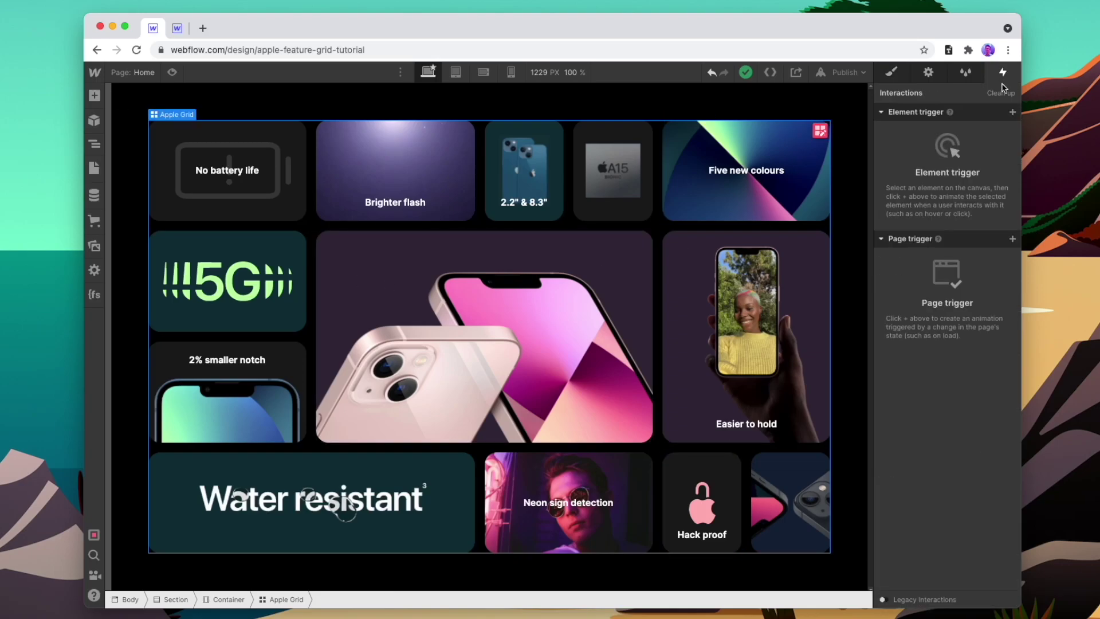
{"action": "left_click", "coordinate": [1012, 114]}
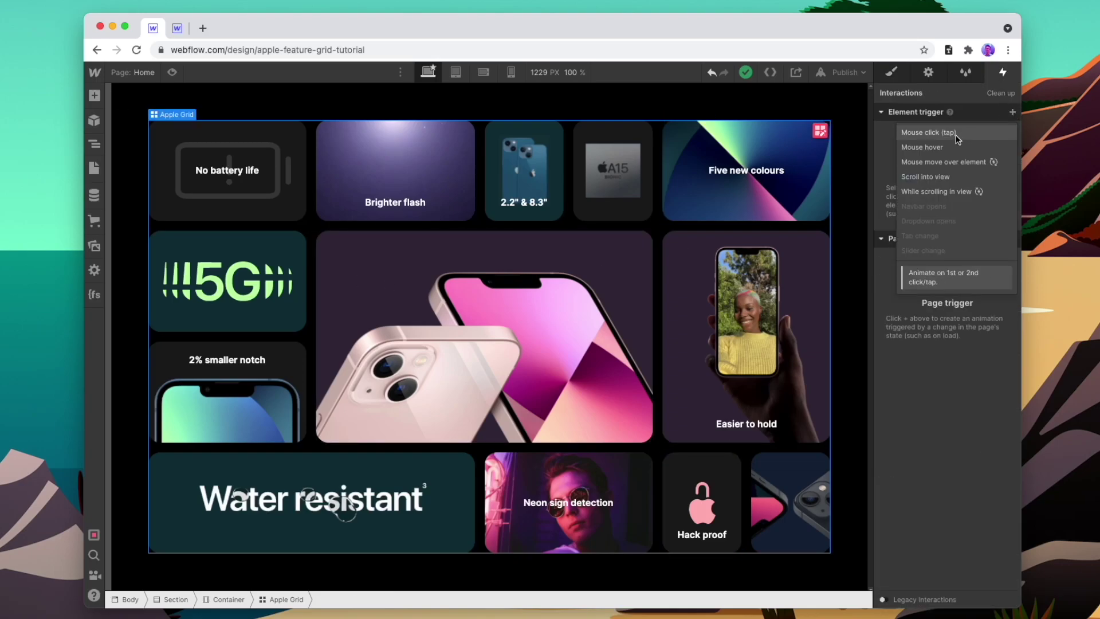
{"action": "left_click", "coordinate": [949, 175]}
{"action": "left_click", "coordinate": [924, 180]}
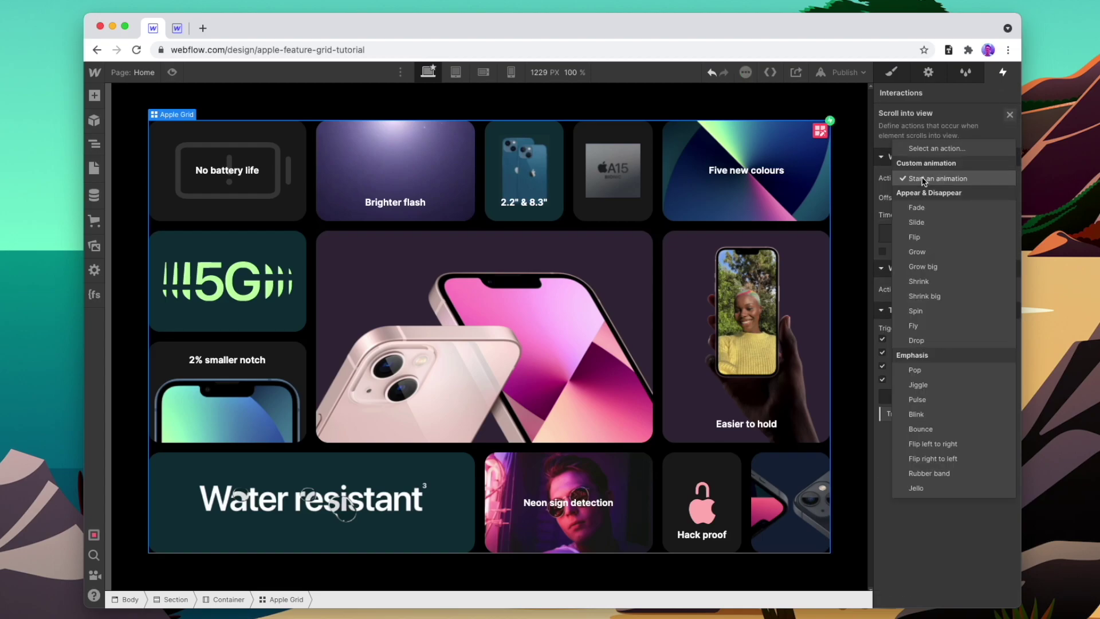
{"action": "left_click", "coordinate": [919, 281]}
{"action": "left_click", "coordinate": [949, 256]}
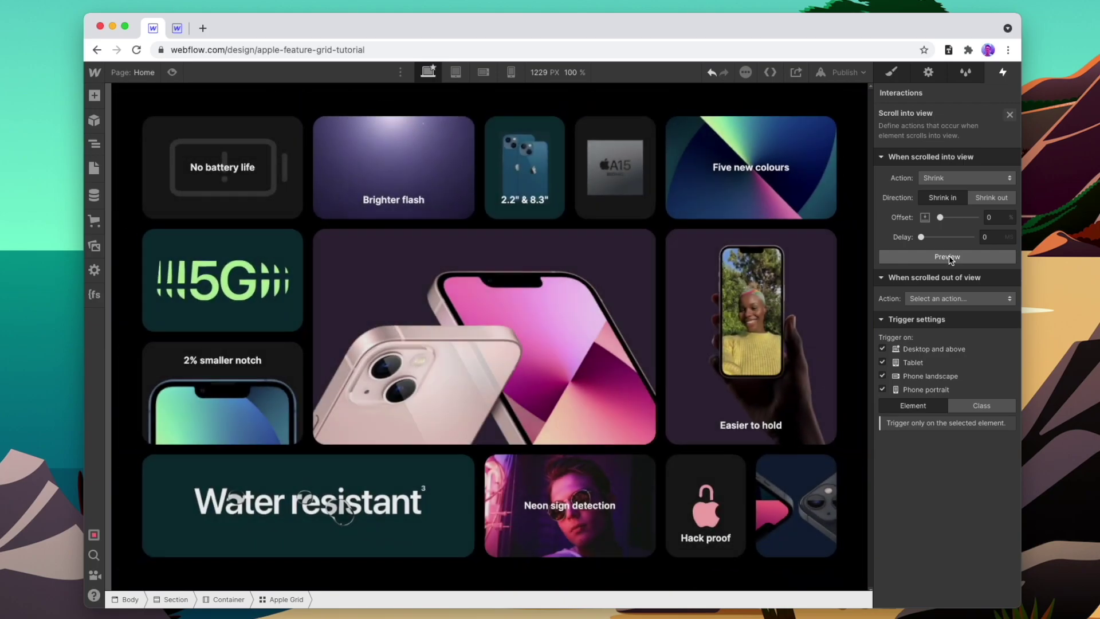
{"action": "left_click", "coordinate": [994, 237]}
{"action": "type", "text": "400"}
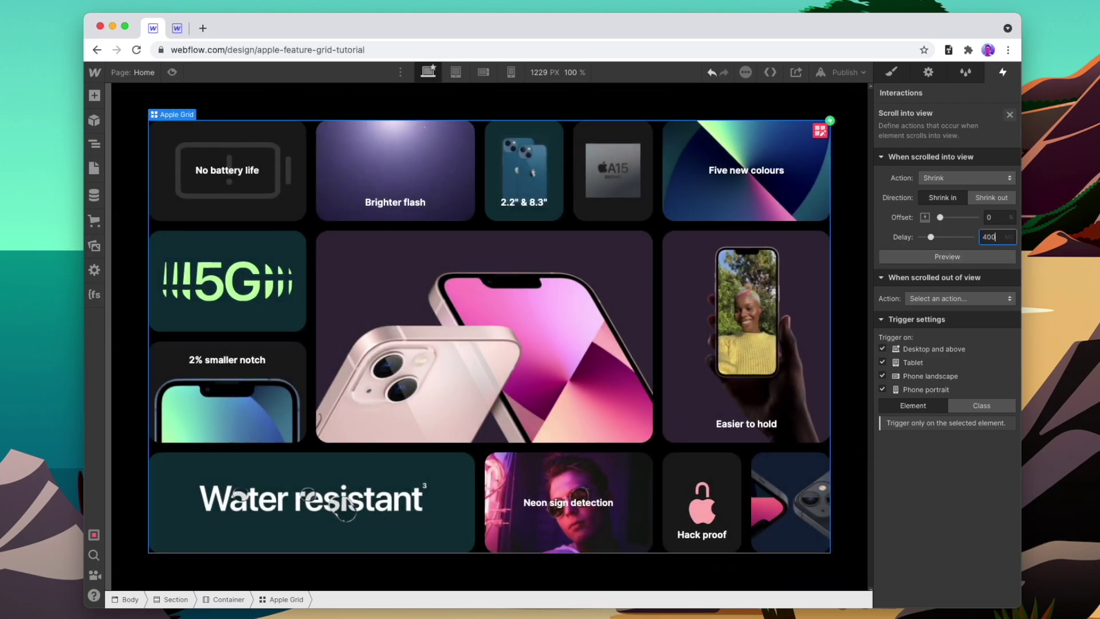
{"action": "left_click", "coordinate": [1009, 115]}
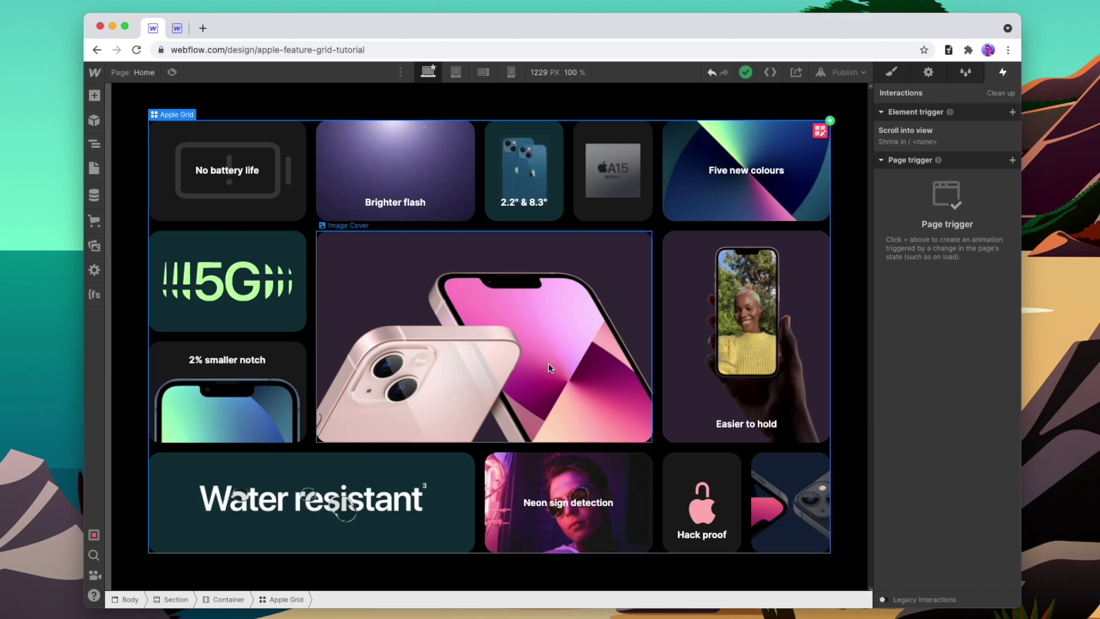
Step: Give the Easier to hold card a Scroll into view Slide from Right animation with 600 ms delay
{"action": "left_click", "coordinate": [707, 267]}
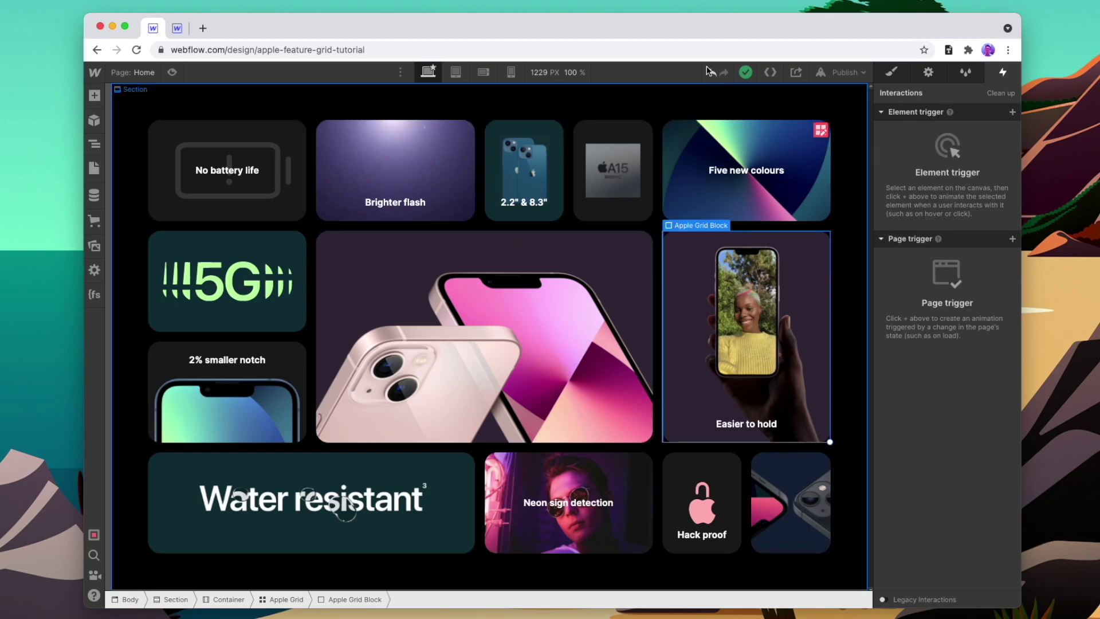
{"action": "left_click", "coordinate": [1012, 112]}
{"action": "left_click", "coordinate": [943, 177]}
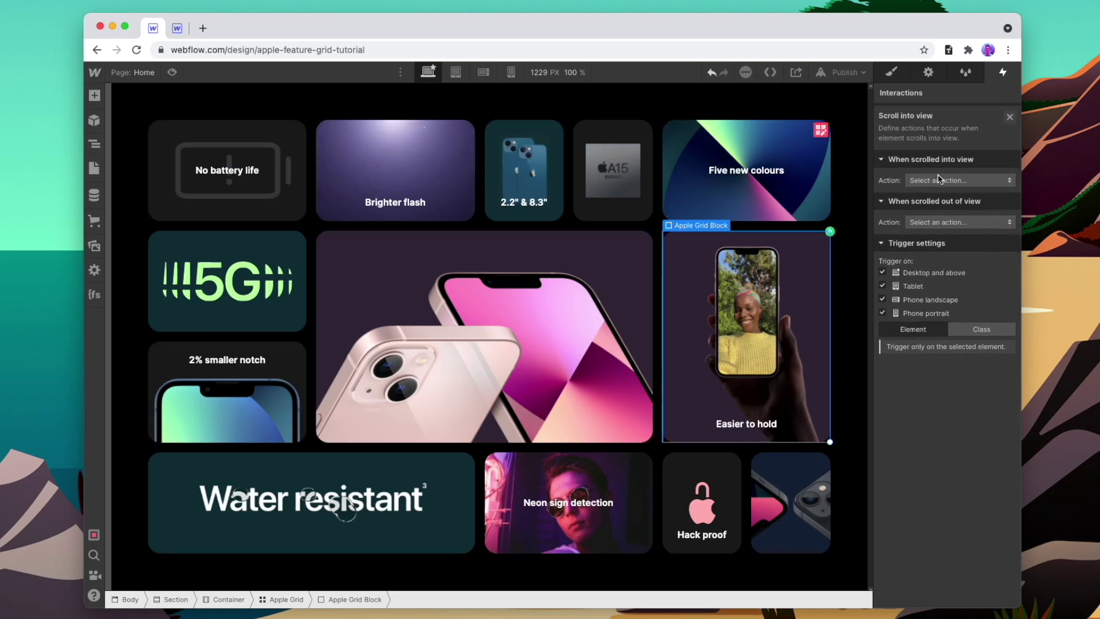
{"action": "left_click", "coordinate": [941, 179]}
{"action": "left_click", "coordinate": [917, 252]}
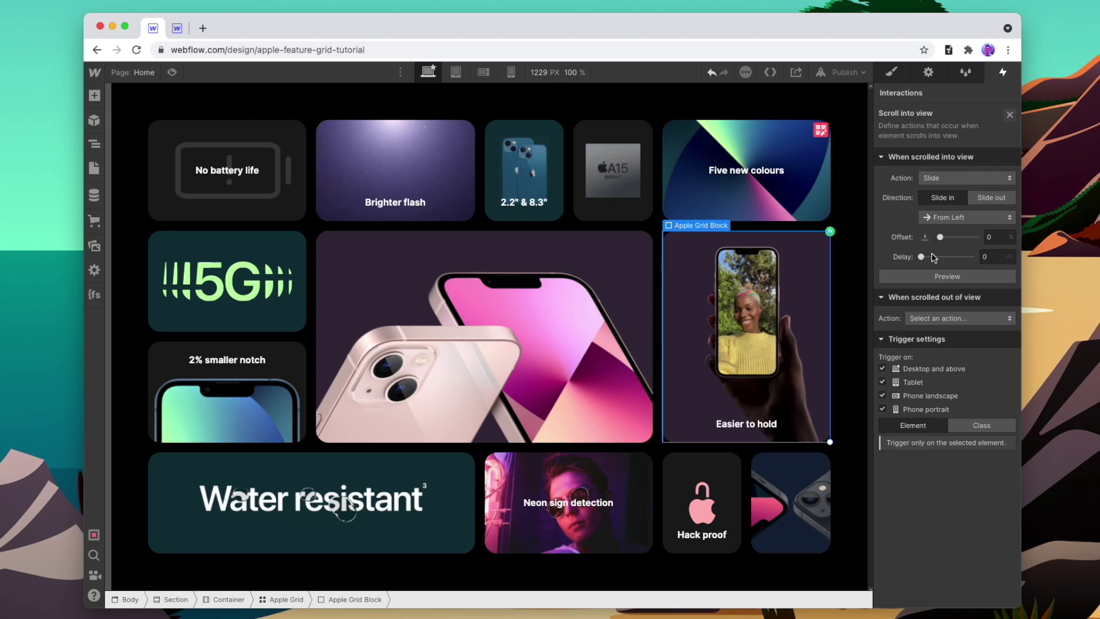
{"action": "left_click", "coordinate": [949, 224]}
{"action": "left_click", "coordinate": [972, 232]}
{"action": "left_click", "coordinate": [998, 256]}
{"action": "type", "text": "600"}
Step: Preview the page to watch the entrance animations, then return to designing
{"action": "left_click", "coordinate": [172, 72]}
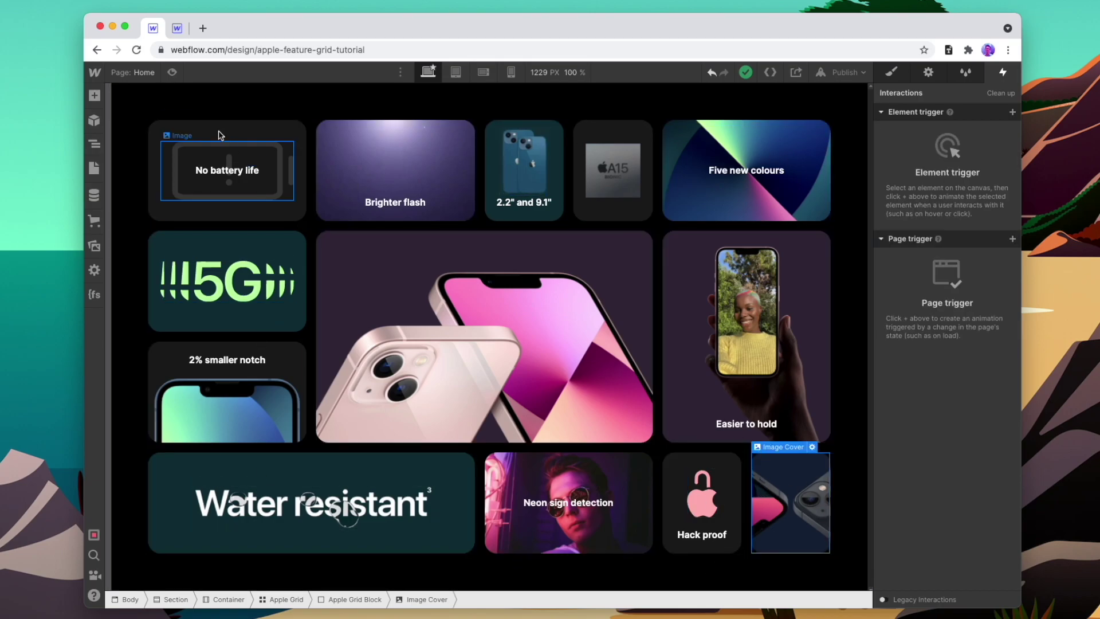
{"action": "left_click", "coordinate": [175, 73]}
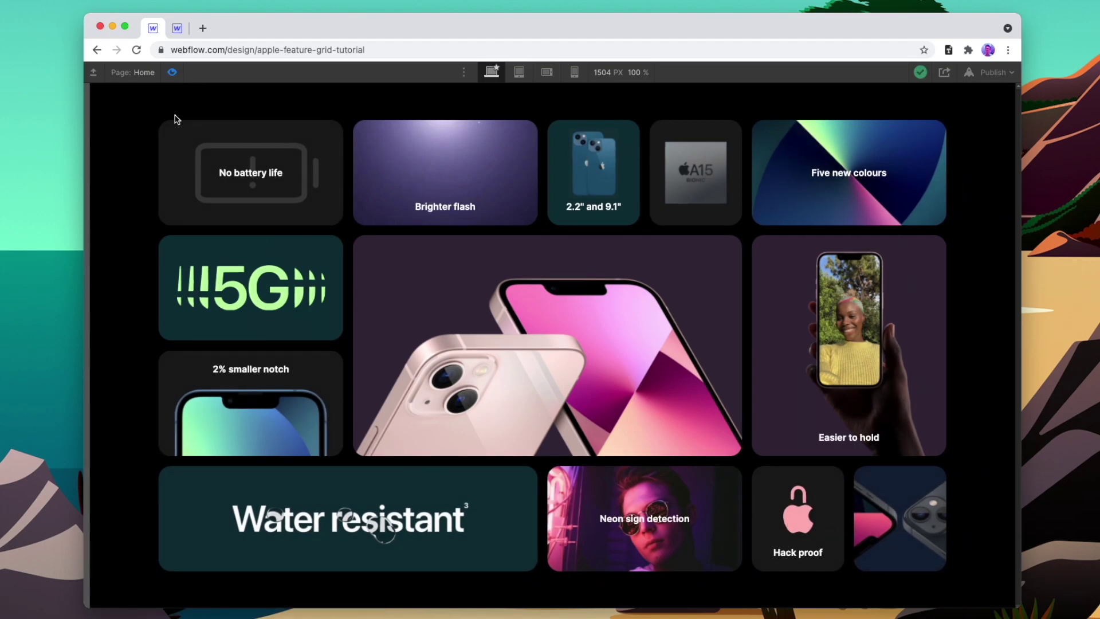
{"action": "left_click", "coordinate": [174, 73]}
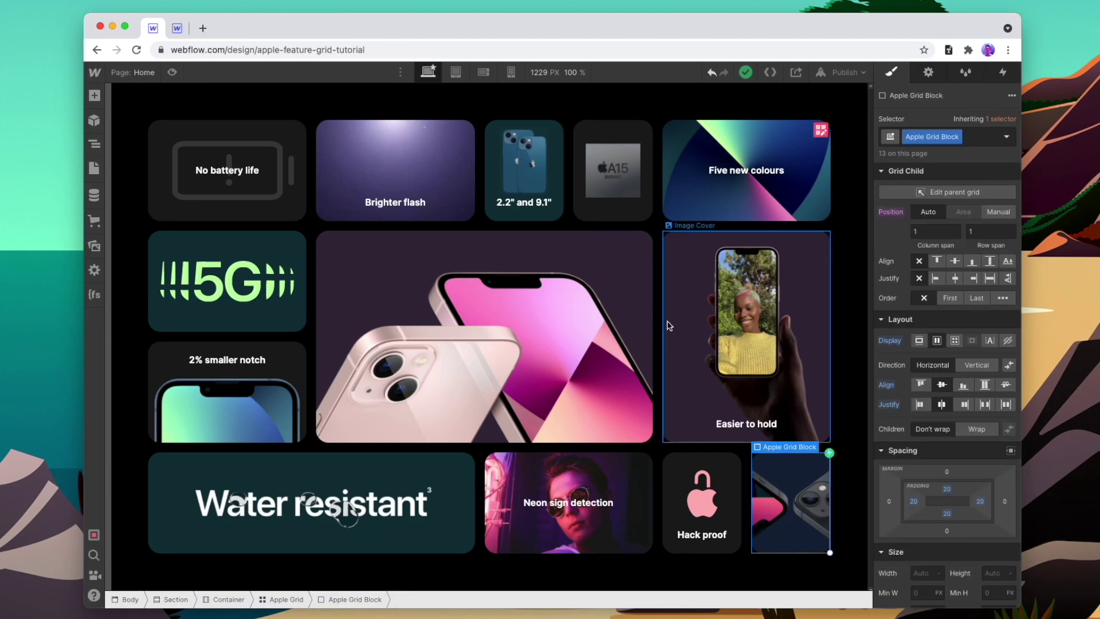
Step: Review the grid at Tablet, Mobile landscape and Mobile portrait, then select the 2.2" and 9.1" block at Tablet
{"action": "left_click", "coordinate": [456, 72]}
{"action": "left_click", "coordinate": [486, 73]}
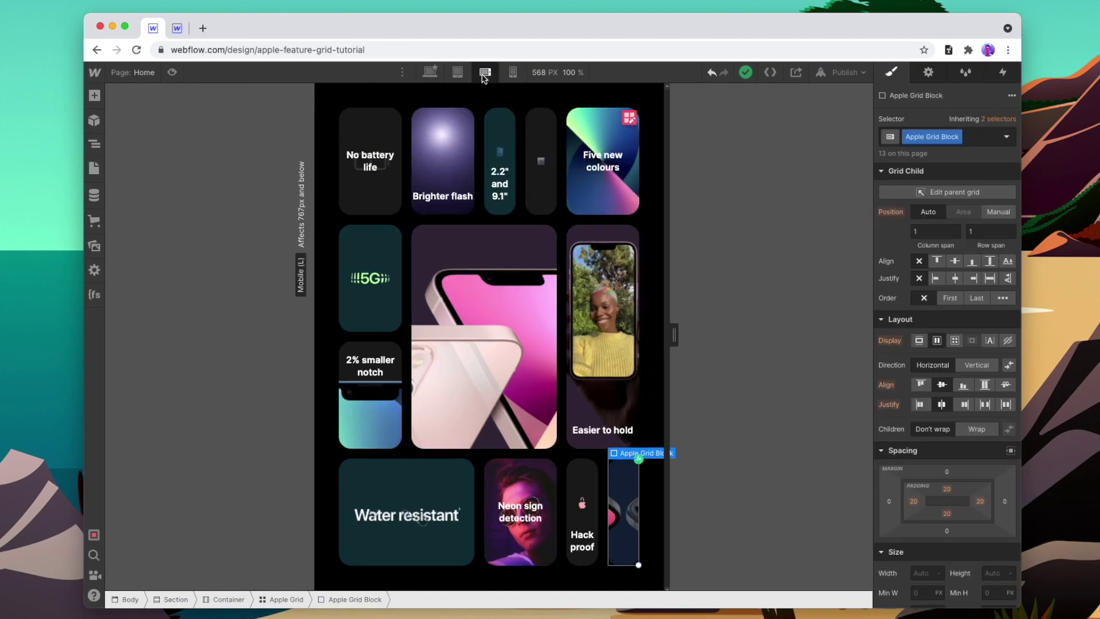
{"action": "left_click", "coordinate": [511, 75]}
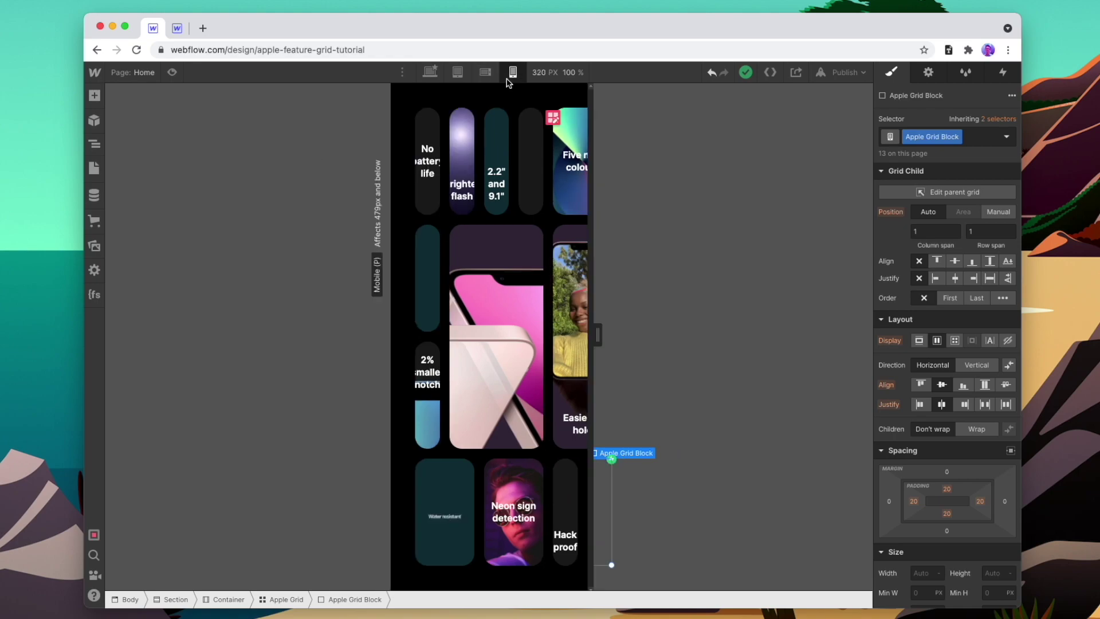
{"action": "left_click", "coordinate": [456, 73]}
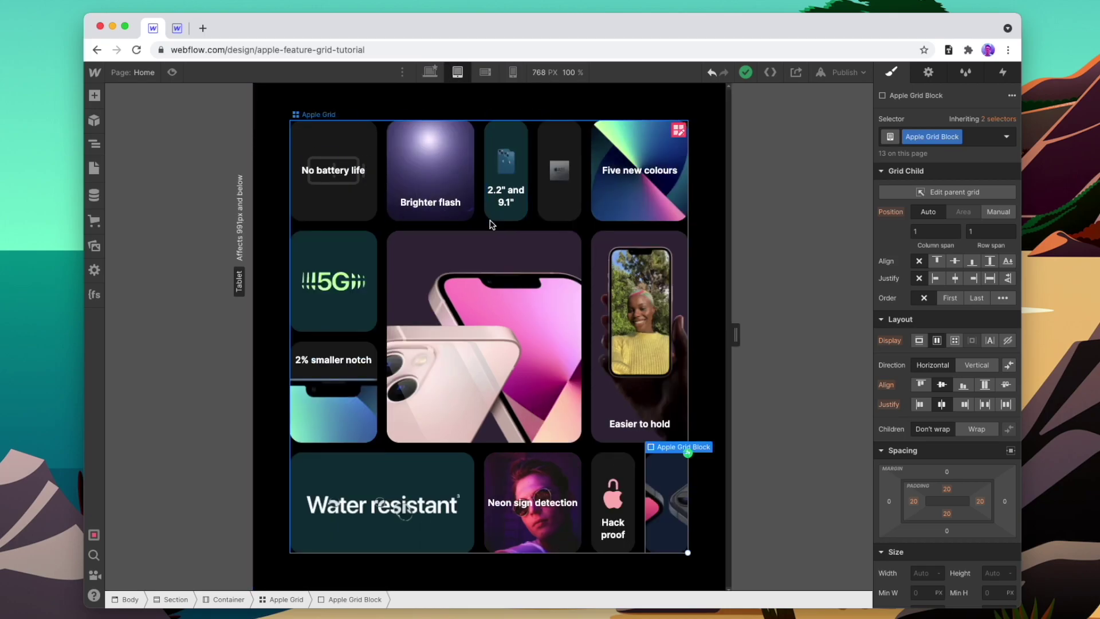
{"action": "left_click", "coordinate": [520, 153]}
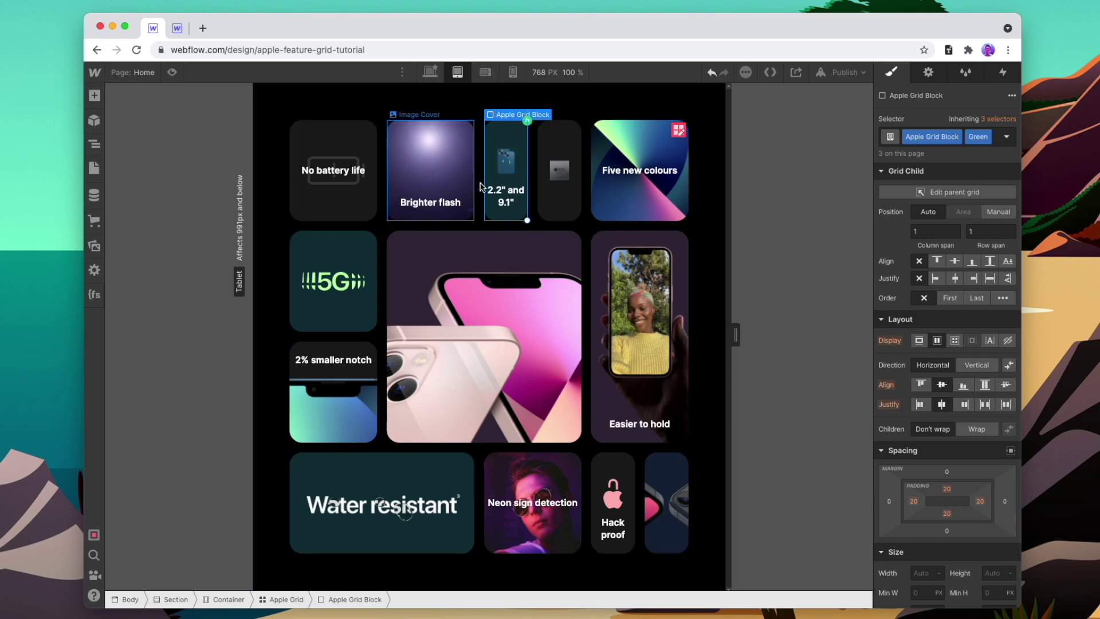
Step: Give the chip block a new Tablet Hidden combo class set to Display: None
{"action": "left_click", "coordinate": [551, 155]}
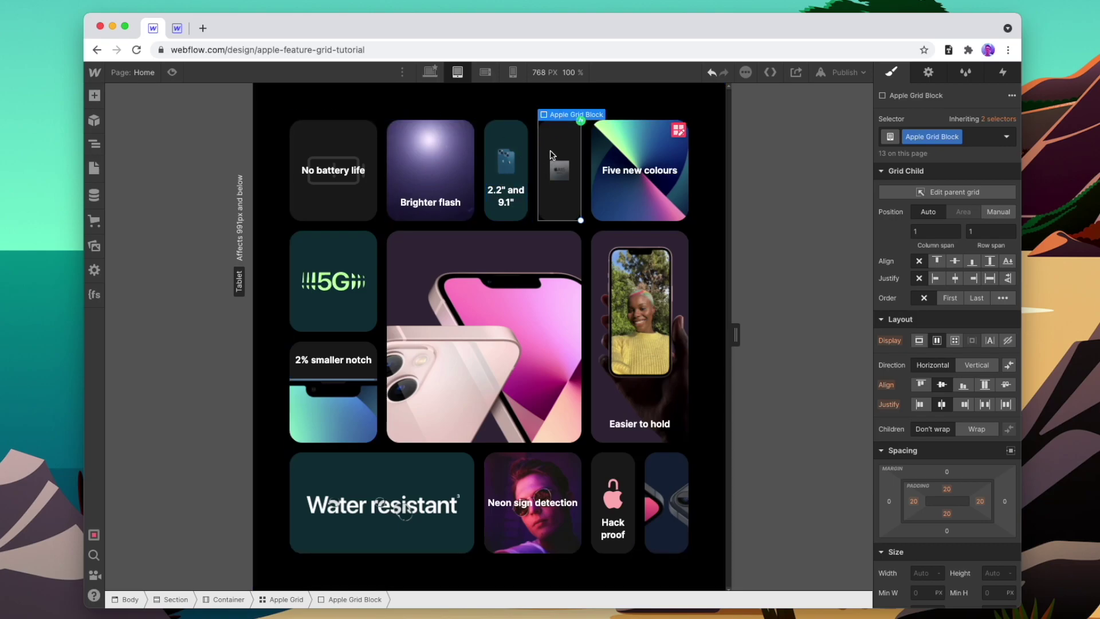
{"action": "left_click", "coordinate": [978, 138]}
{"action": "type", "text": "T"}
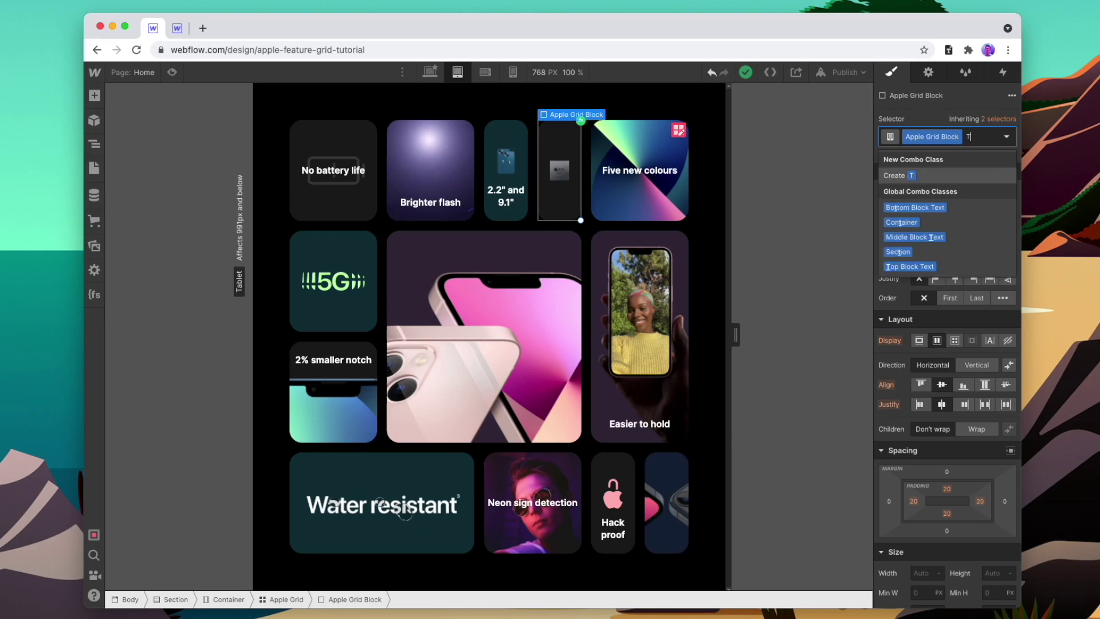
{"action": "type", "text": "ablet Hidden"}
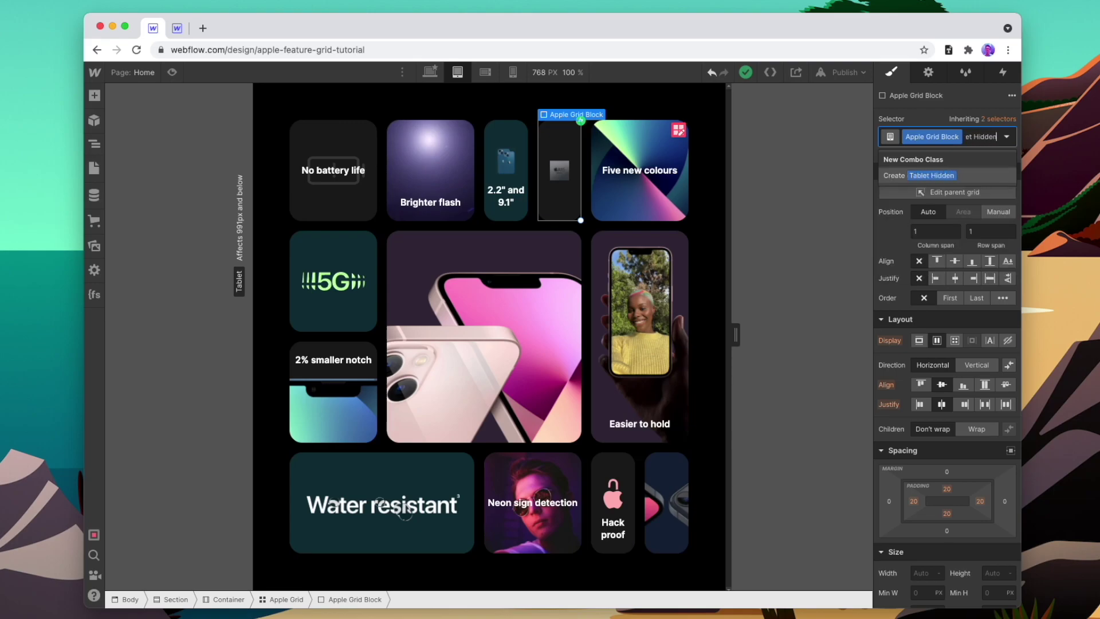
{"action": "key", "text": "Return"}
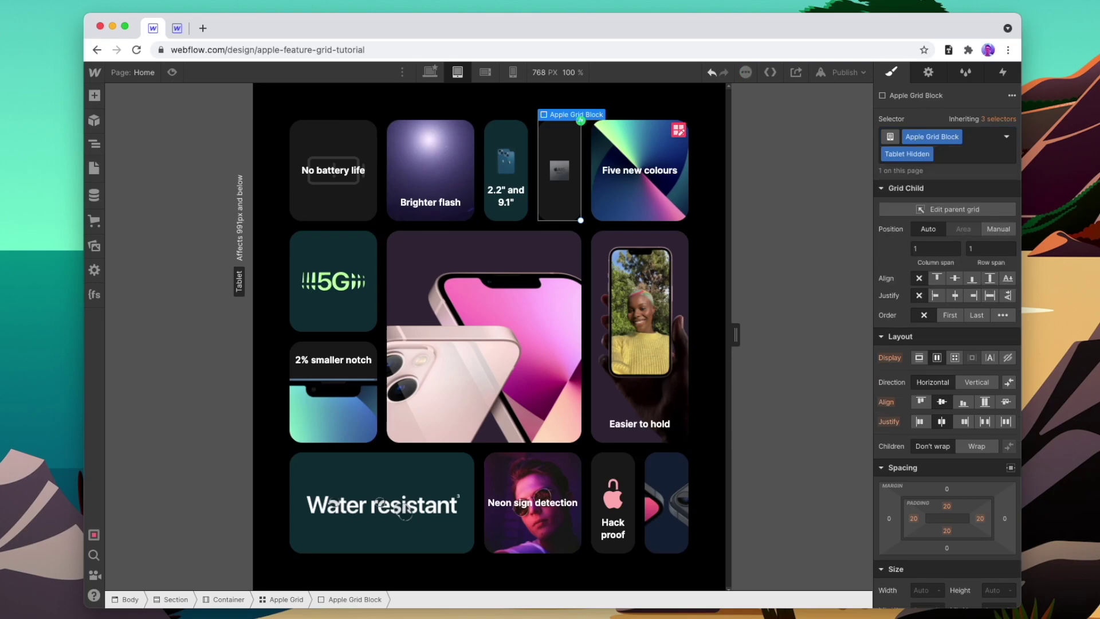
{"action": "left_click", "coordinate": [1009, 358]}
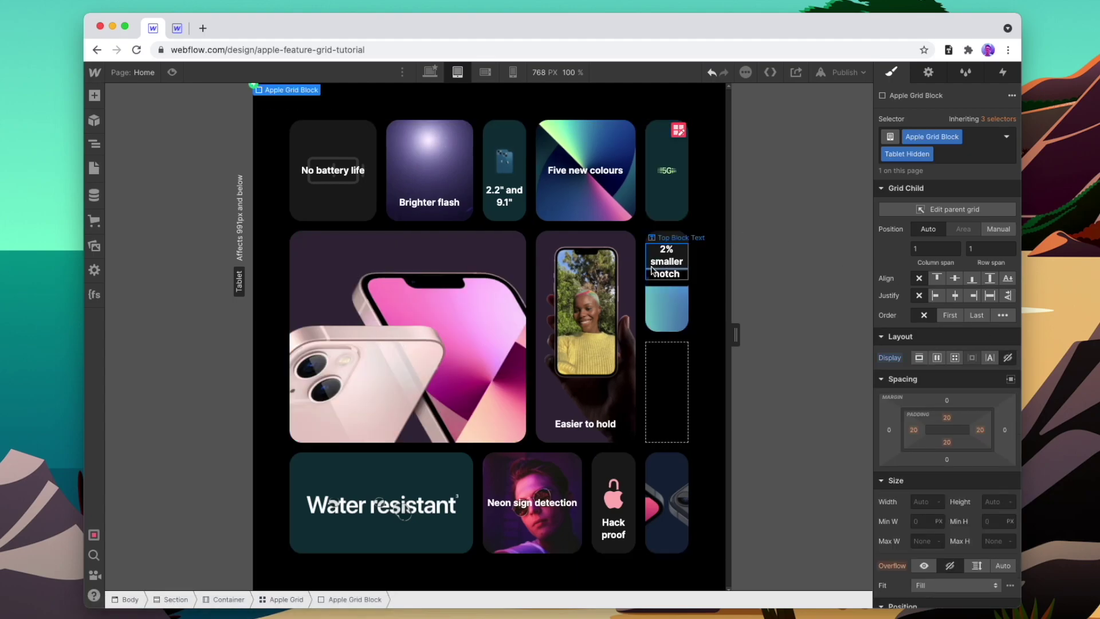
Step: Apply Tablet Hidden to the 5G block, then select the Easier to hold block
{"action": "left_click", "coordinate": [665, 203]}
{"action": "left_click", "coordinate": [995, 142]}
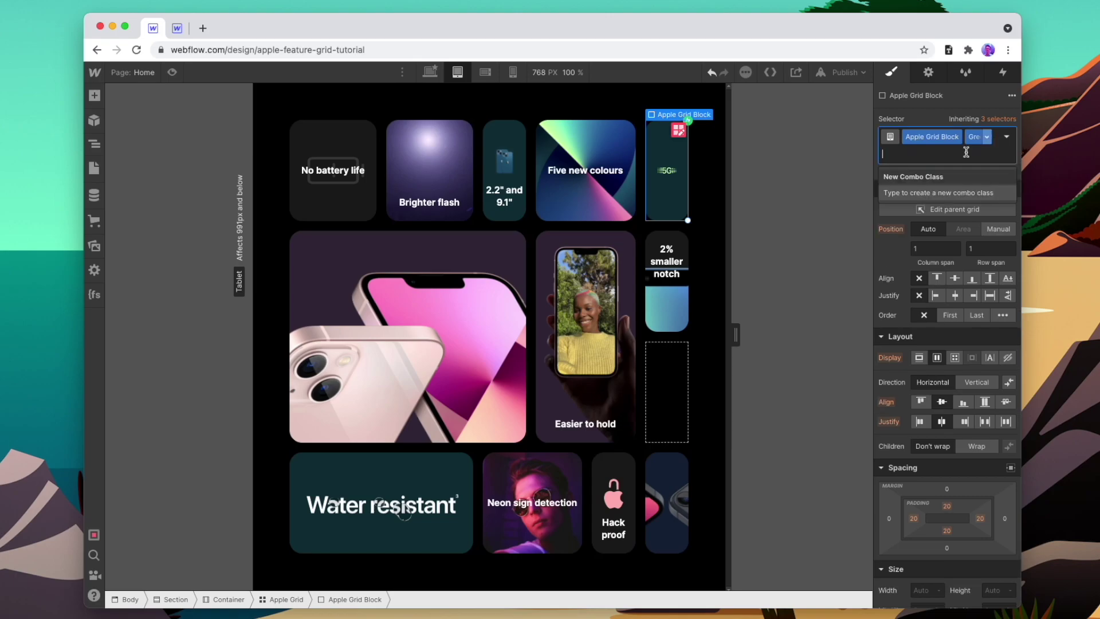
{"action": "type", "text": "Tablet Hidden"}
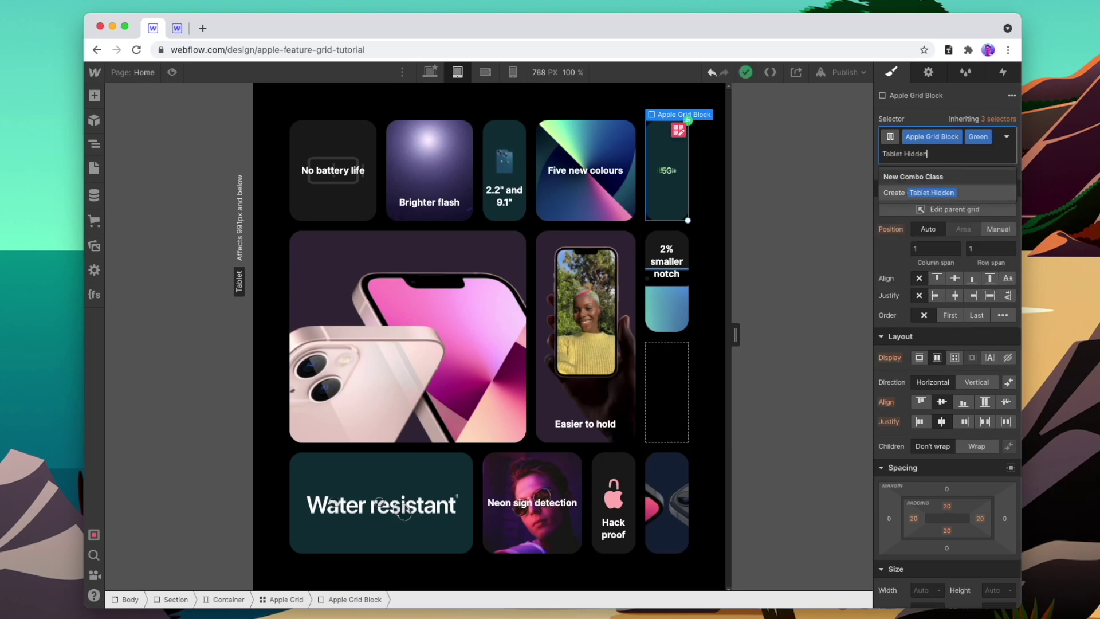
{"action": "key", "text": "Return"}
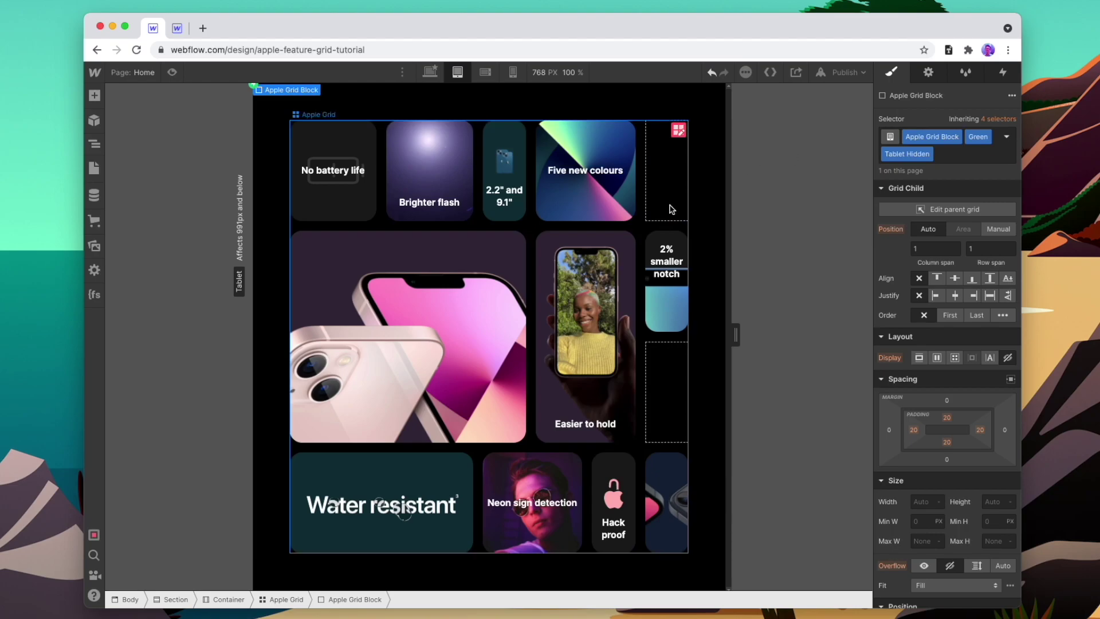
{"action": "left_click", "coordinate": [631, 275]}
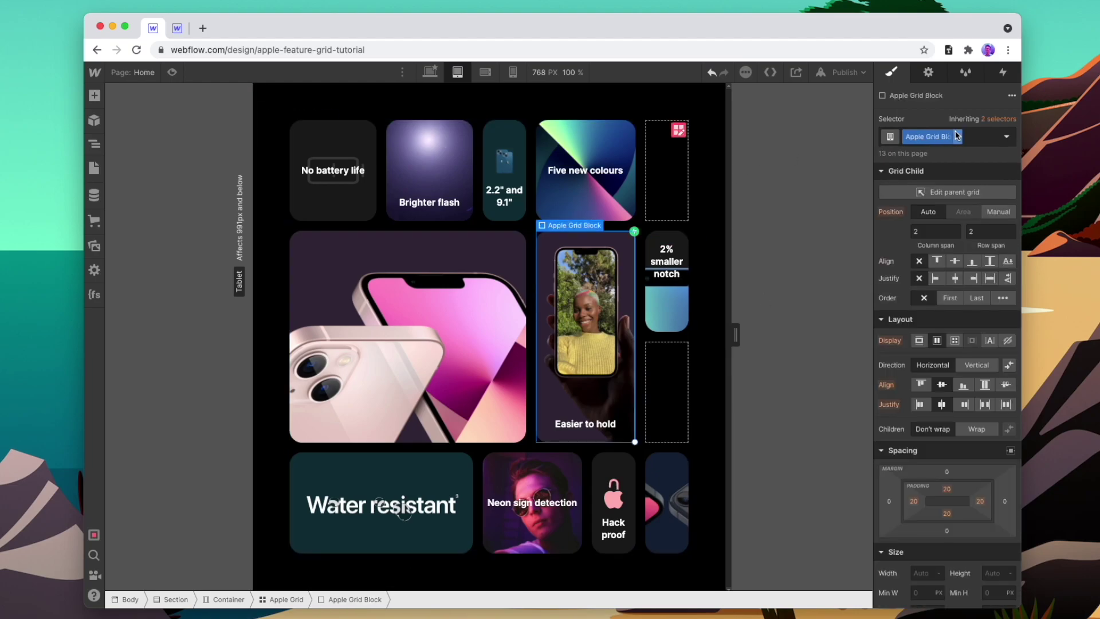
Step: Hide Easier to hold at tablet, widen the 2.2" and 9.1" block to two columns and the phone block to six
{"action": "left_click", "coordinate": [974, 138]}
{"action": "left_click", "coordinate": [917, 221]}
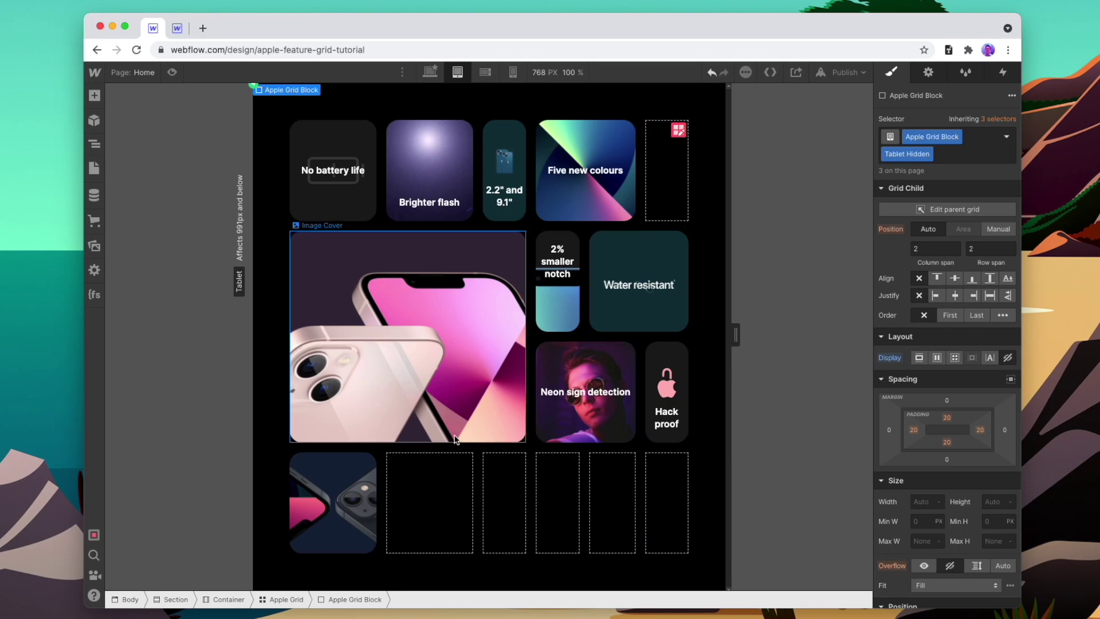
{"action": "left_click", "coordinate": [427, 208]}
{"action": "left_click_drag", "start_coordinate": [510, 215], "coordinate": [572, 223]}
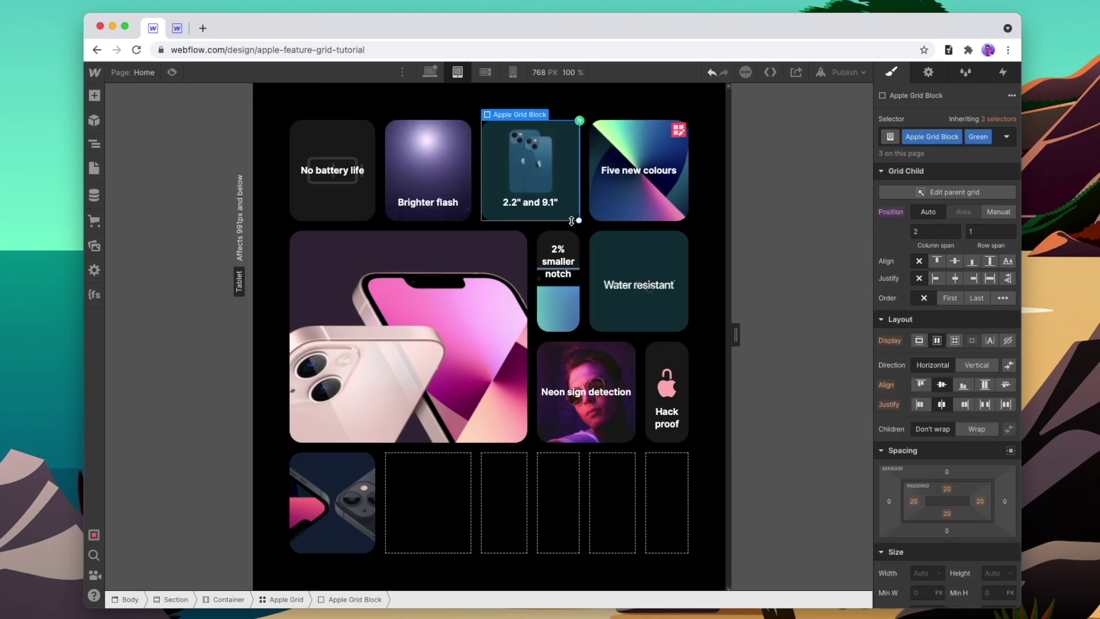
{"action": "left_click", "coordinate": [518, 438]}
{"action": "left_click", "coordinate": [367, 603]}
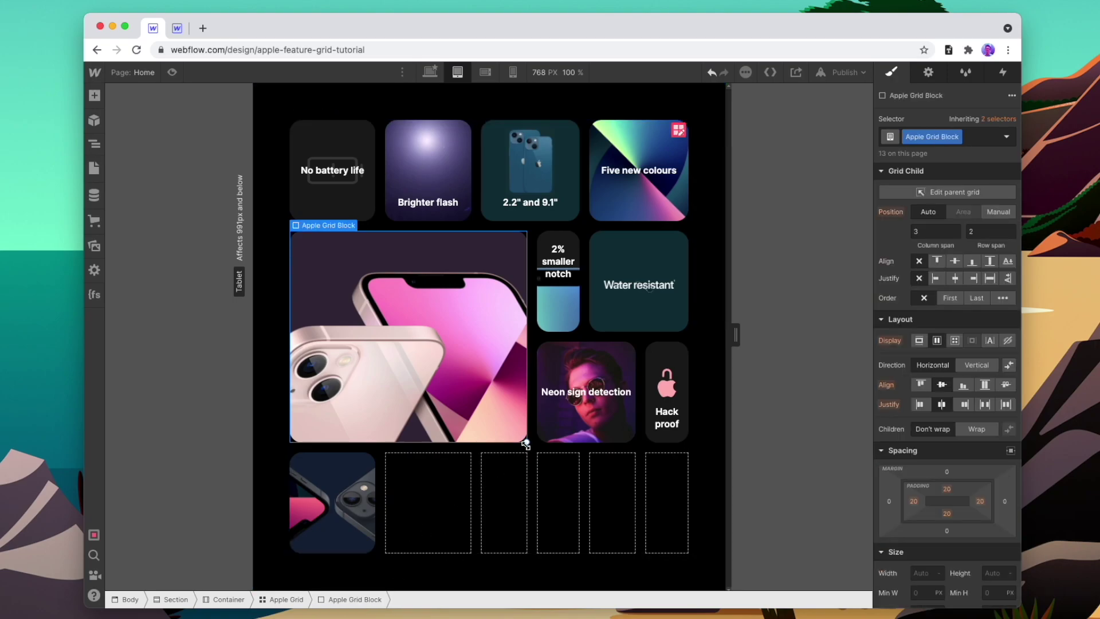
{"action": "left_click_drag", "start_coordinate": [526, 442], "coordinate": [669, 446]}
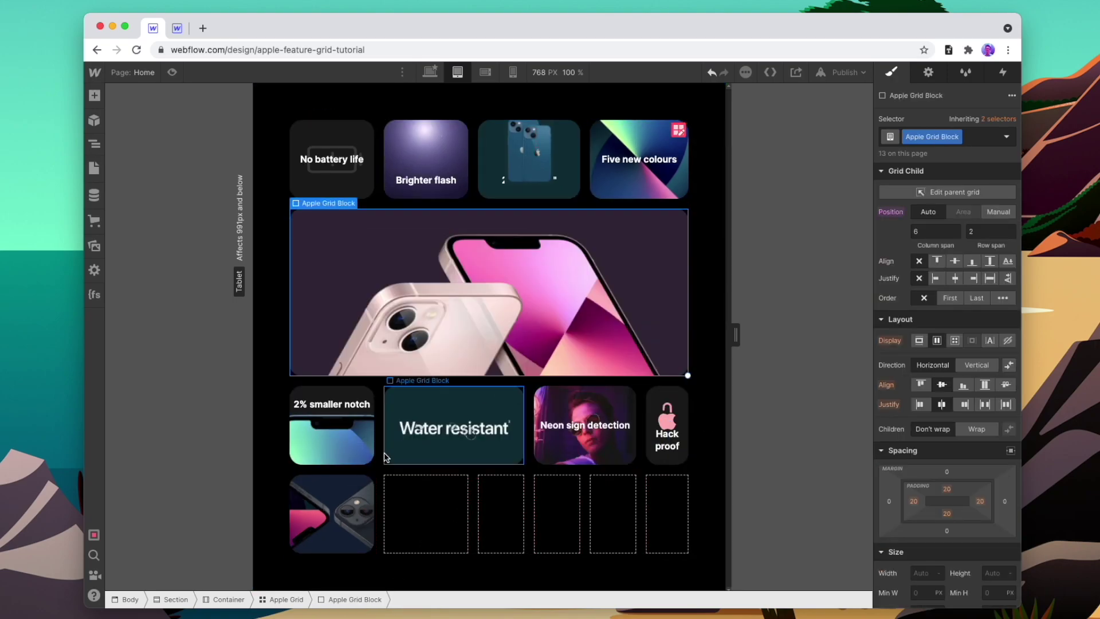
Step: Apply Tablet Hidden to the bottom-left and Hack proof blocks, and widen the notch block to two columns
{"action": "left_click", "coordinate": [368, 505]}
{"action": "left_click", "coordinate": [352, 601]}
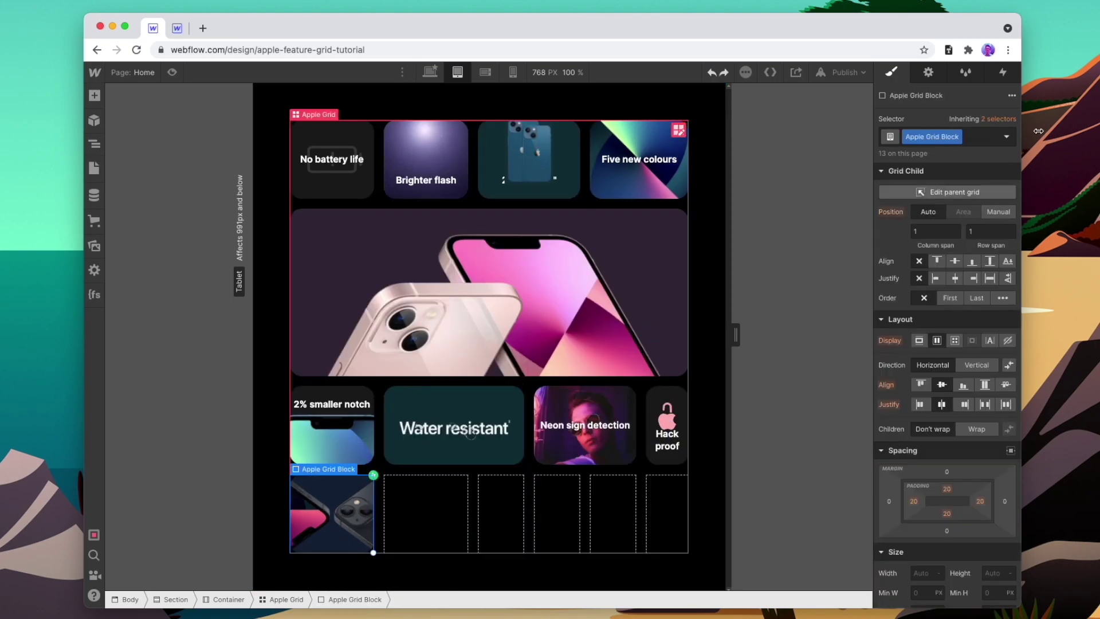
{"action": "left_click", "coordinate": [985, 137]}
{"action": "left_click", "coordinate": [919, 222]}
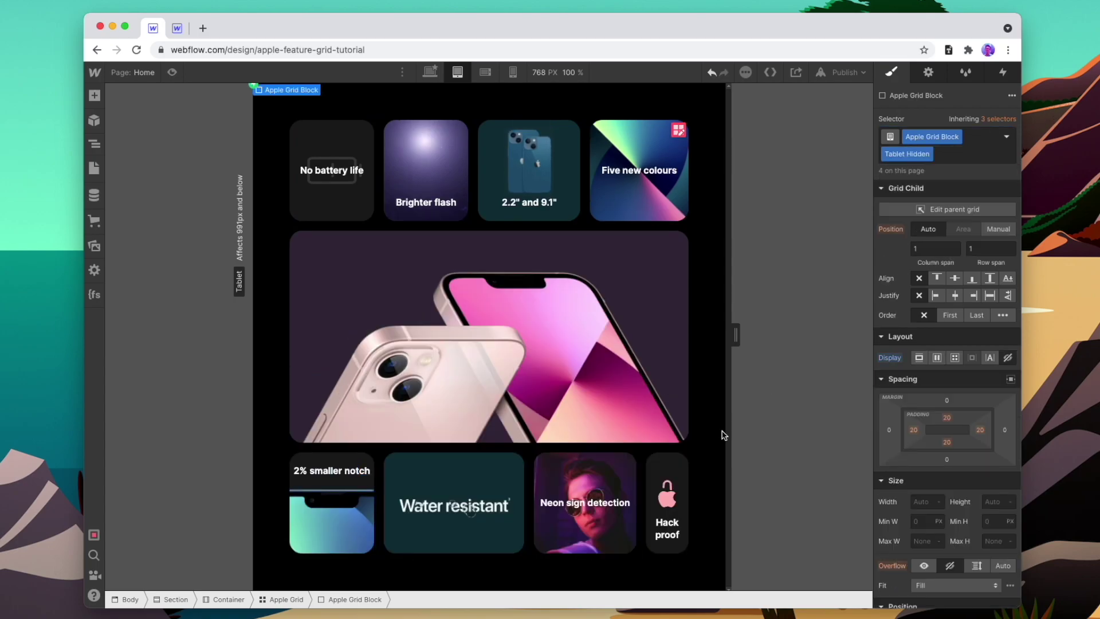
{"action": "left_click", "coordinate": [656, 463]}
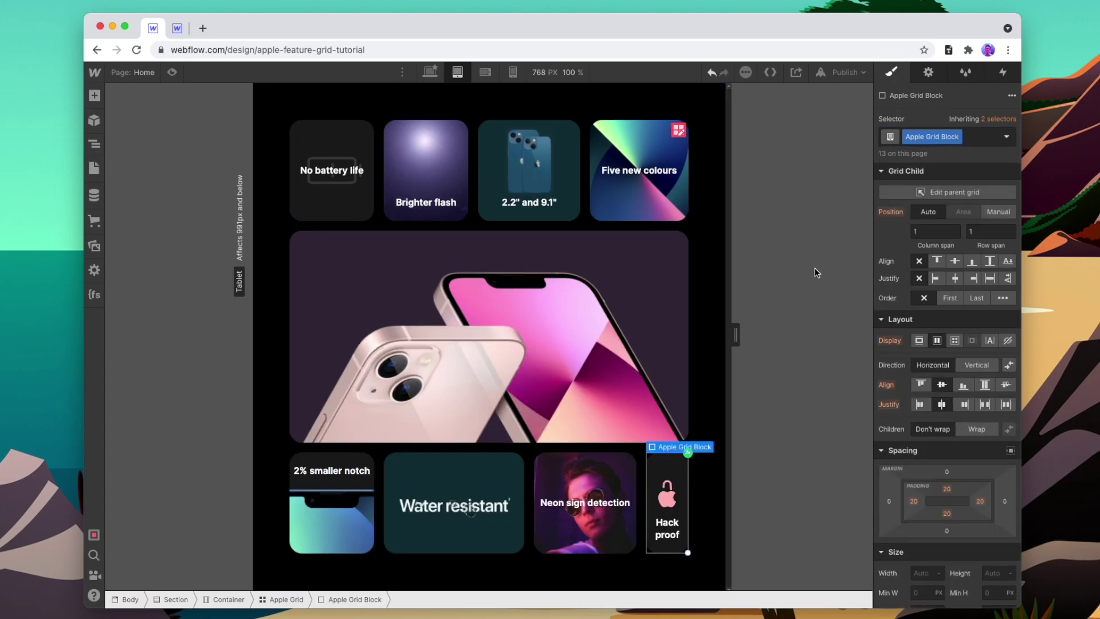
{"action": "left_click", "coordinate": [984, 136]}
{"action": "left_click", "coordinate": [919, 222]}
{"action": "left_click", "coordinate": [338, 518]}
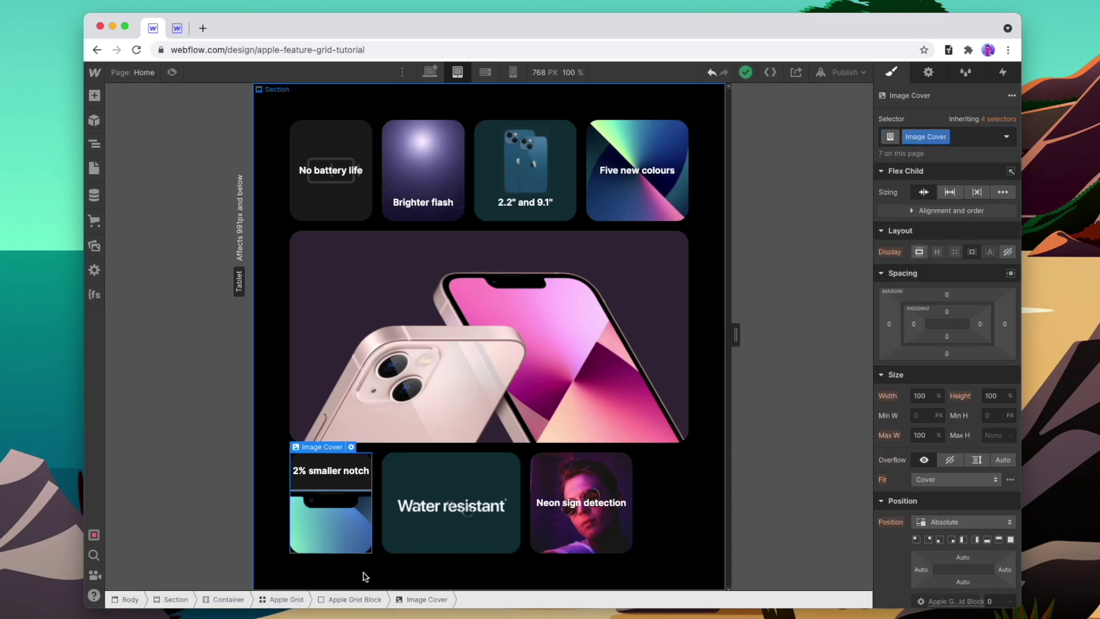
{"action": "left_click", "coordinate": [356, 599]}
{"action": "left_click_drag", "start_coordinate": [372, 553], "coordinate": [440, 554]}
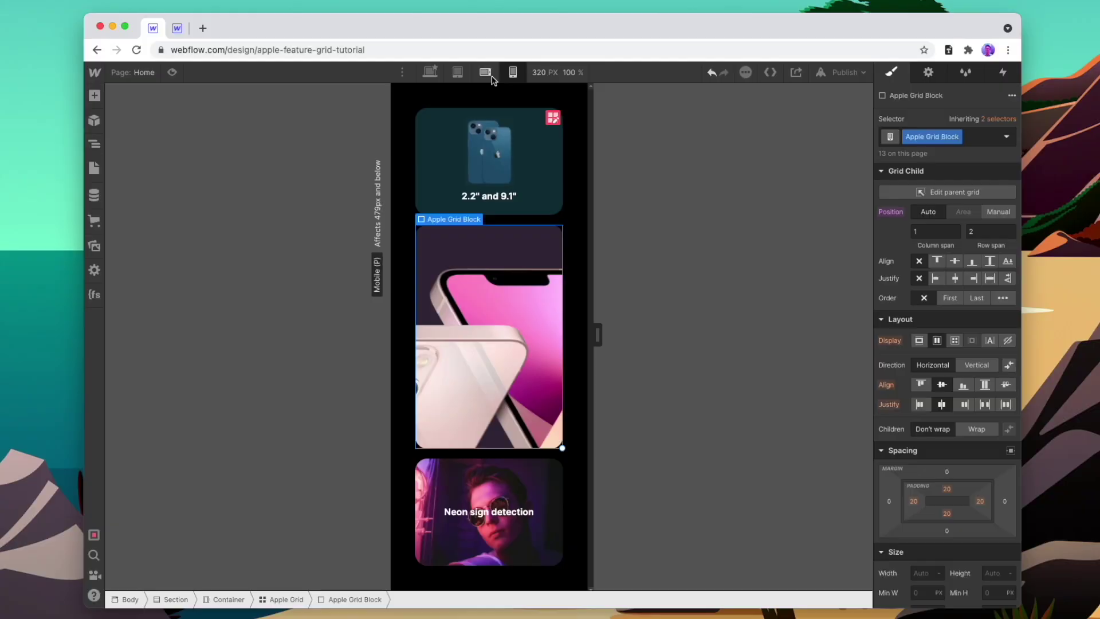
Step: Compare the grid at the tablet and desktop breakpoints, then enter preview mode
{"action": "left_click", "coordinate": [458, 73]}
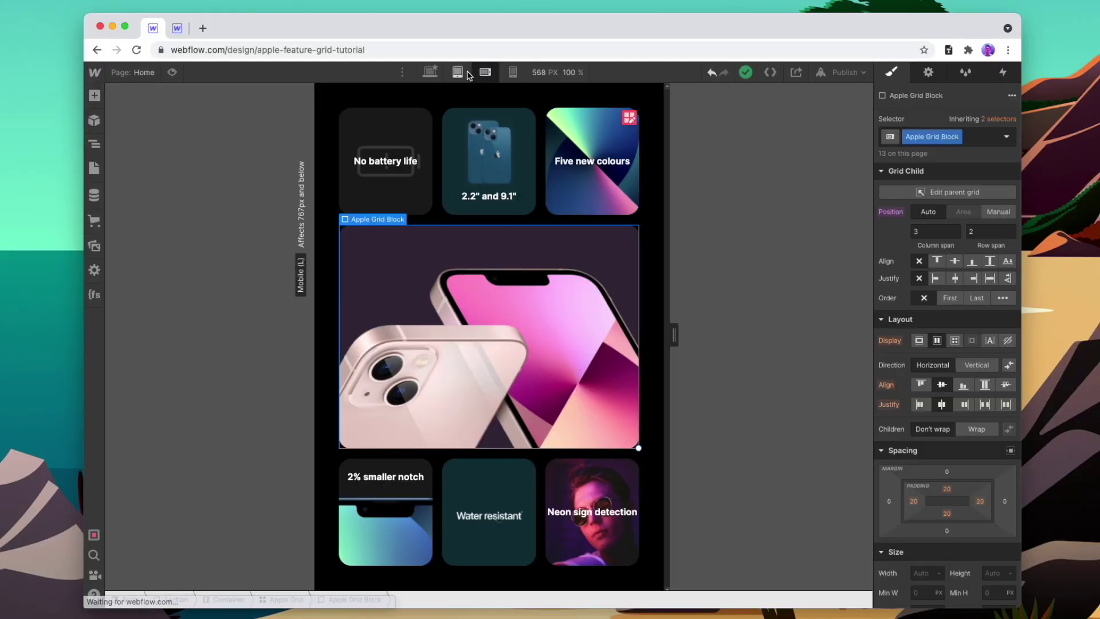
{"action": "left_click", "coordinate": [428, 72]}
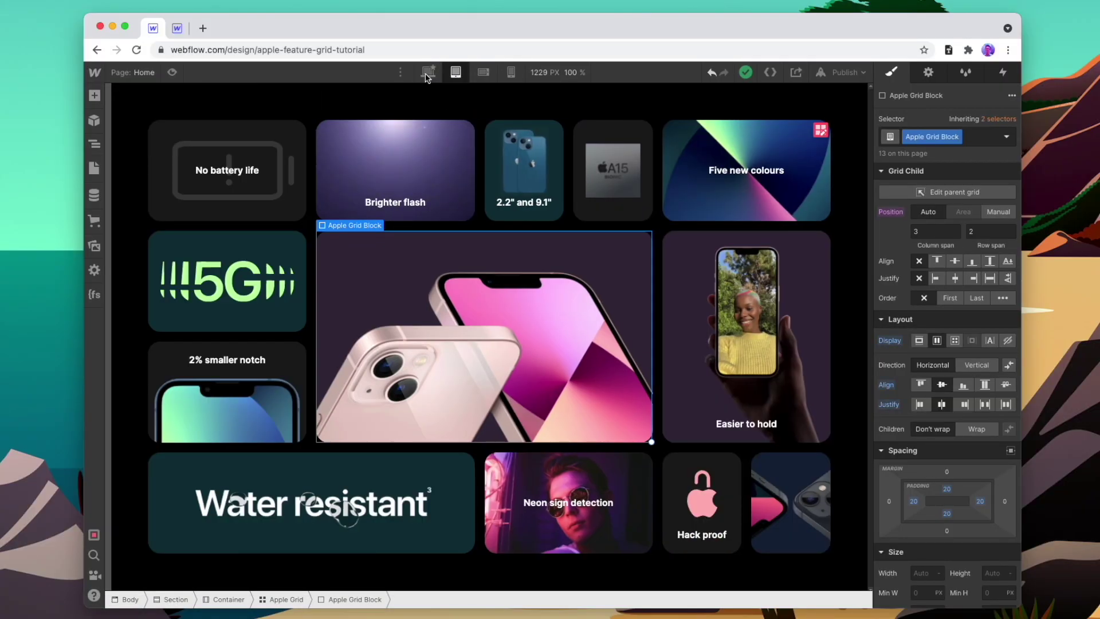
{"action": "left_click", "coordinate": [457, 73]}
{"action": "left_click", "coordinate": [172, 72]}
Step: Drag the preview canvas edge to test how the grid adapts at wider widths
{"action": "left_click_drag", "start_coordinate": [799, 342], "coordinate": [663, 363]}
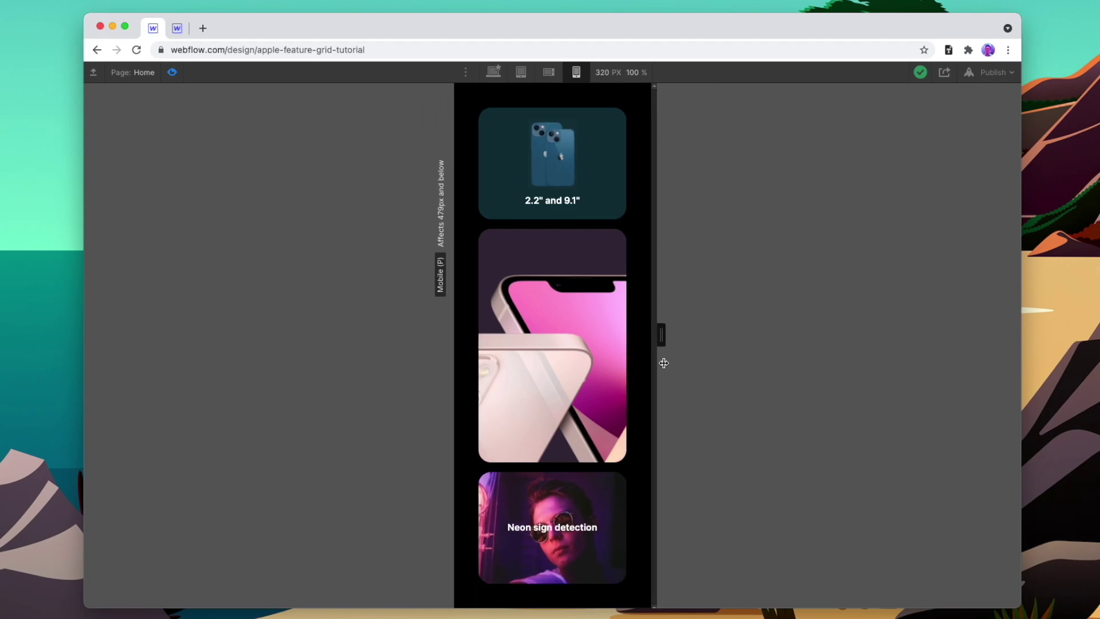